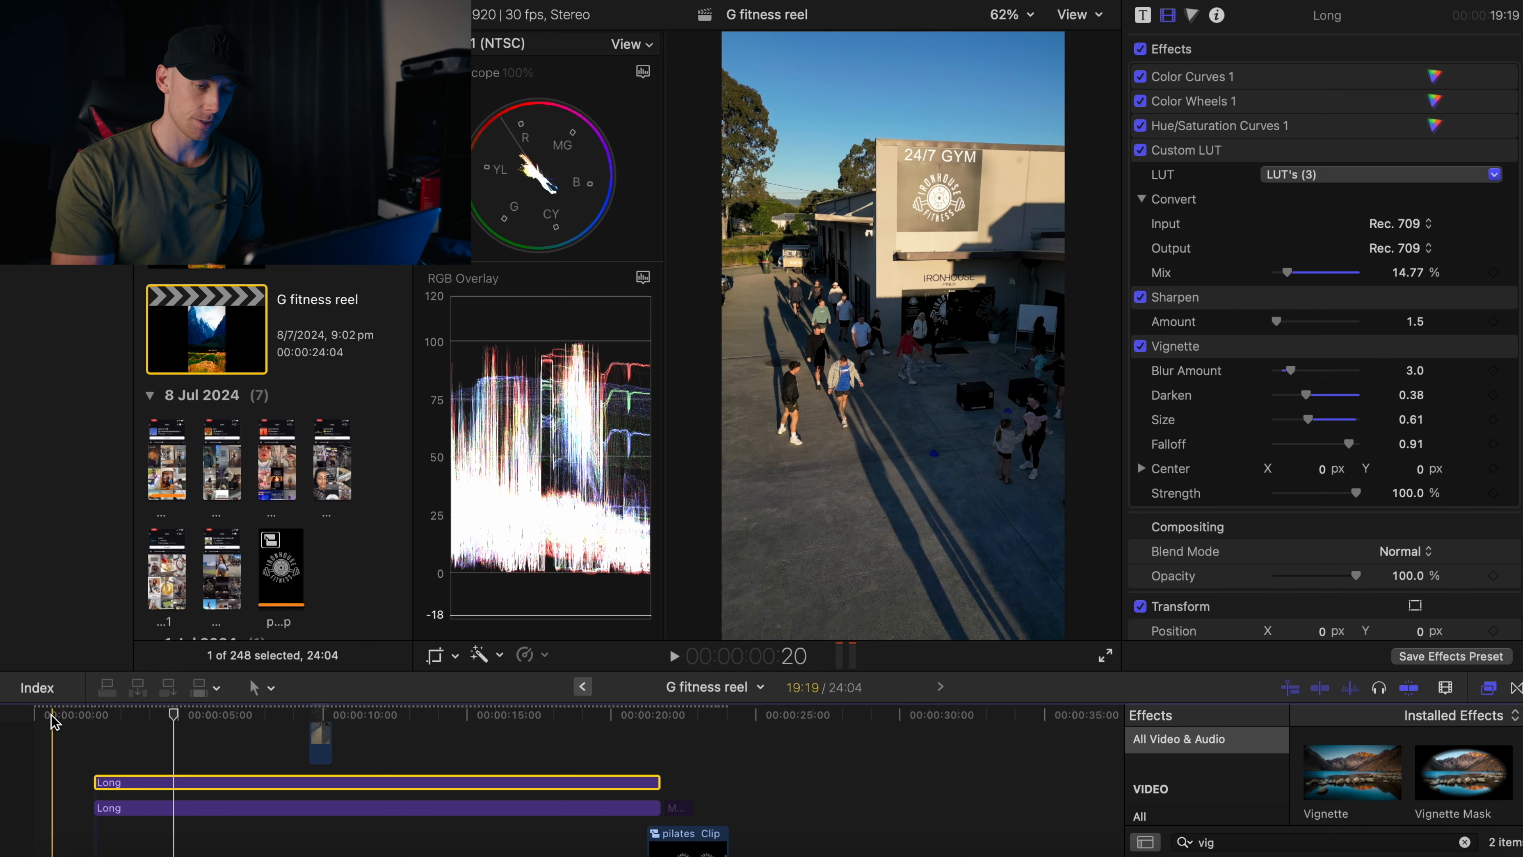
# Play back the opening and middle sections of the G fitness reel to review the graded footage.
pyautogui.press('space')
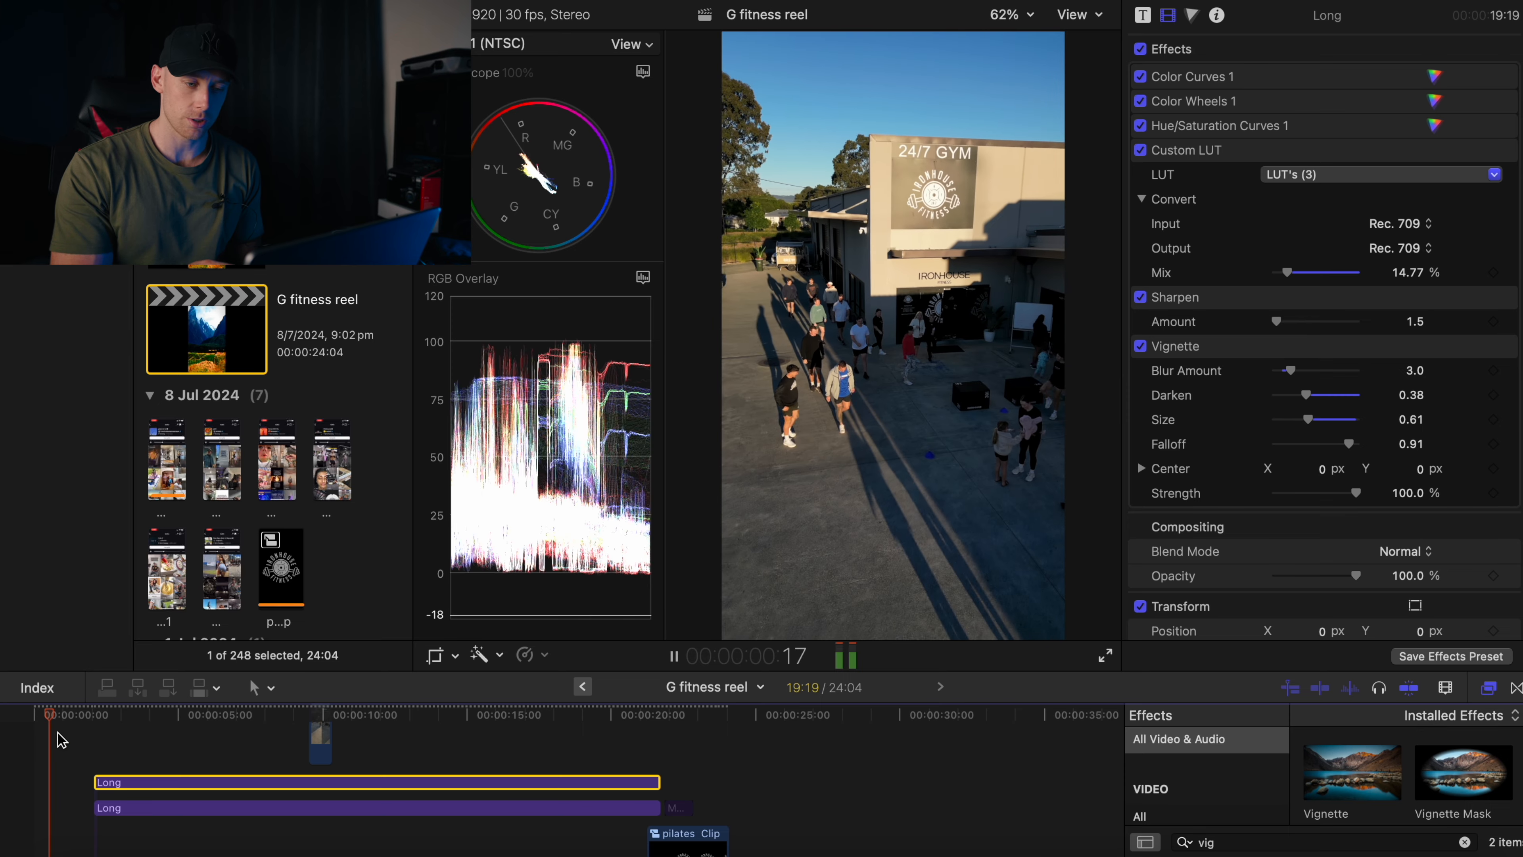
pyautogui.press('space')
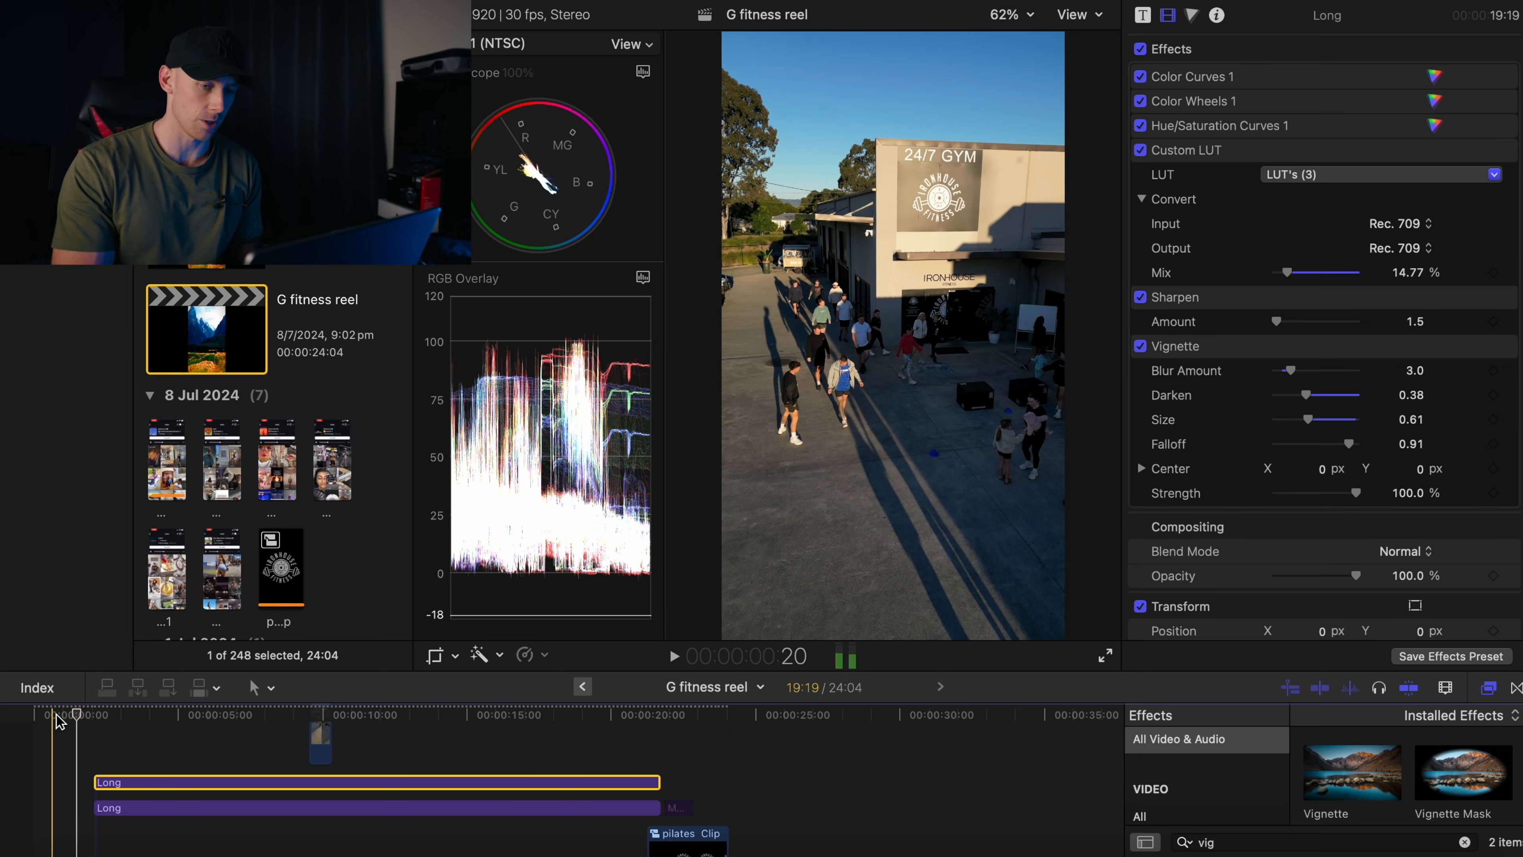
pyautogui.press('space')
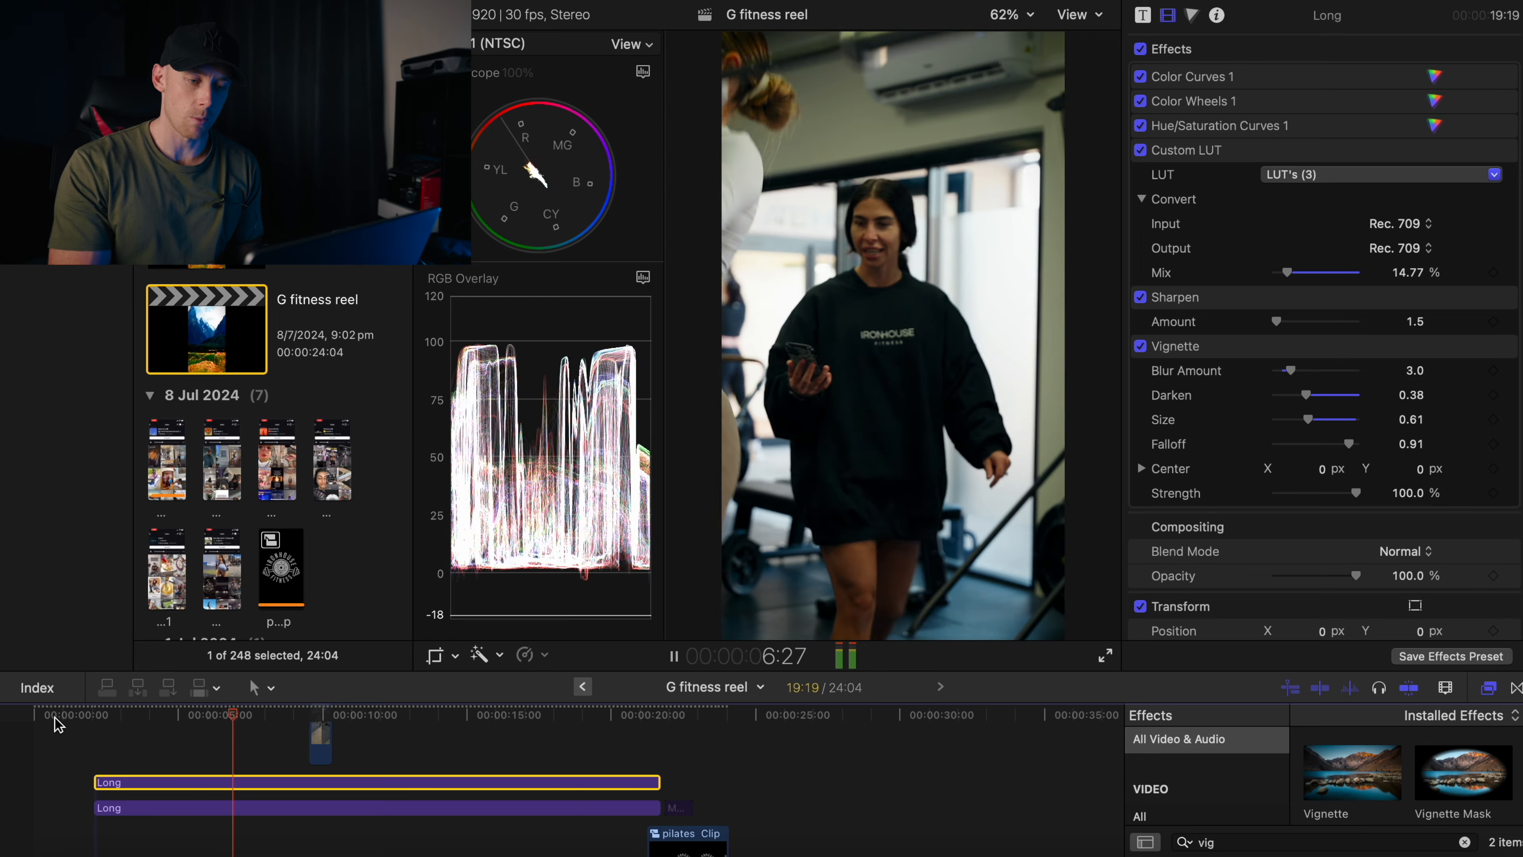
pyautogui.press('space')
pyautogui.press('space')
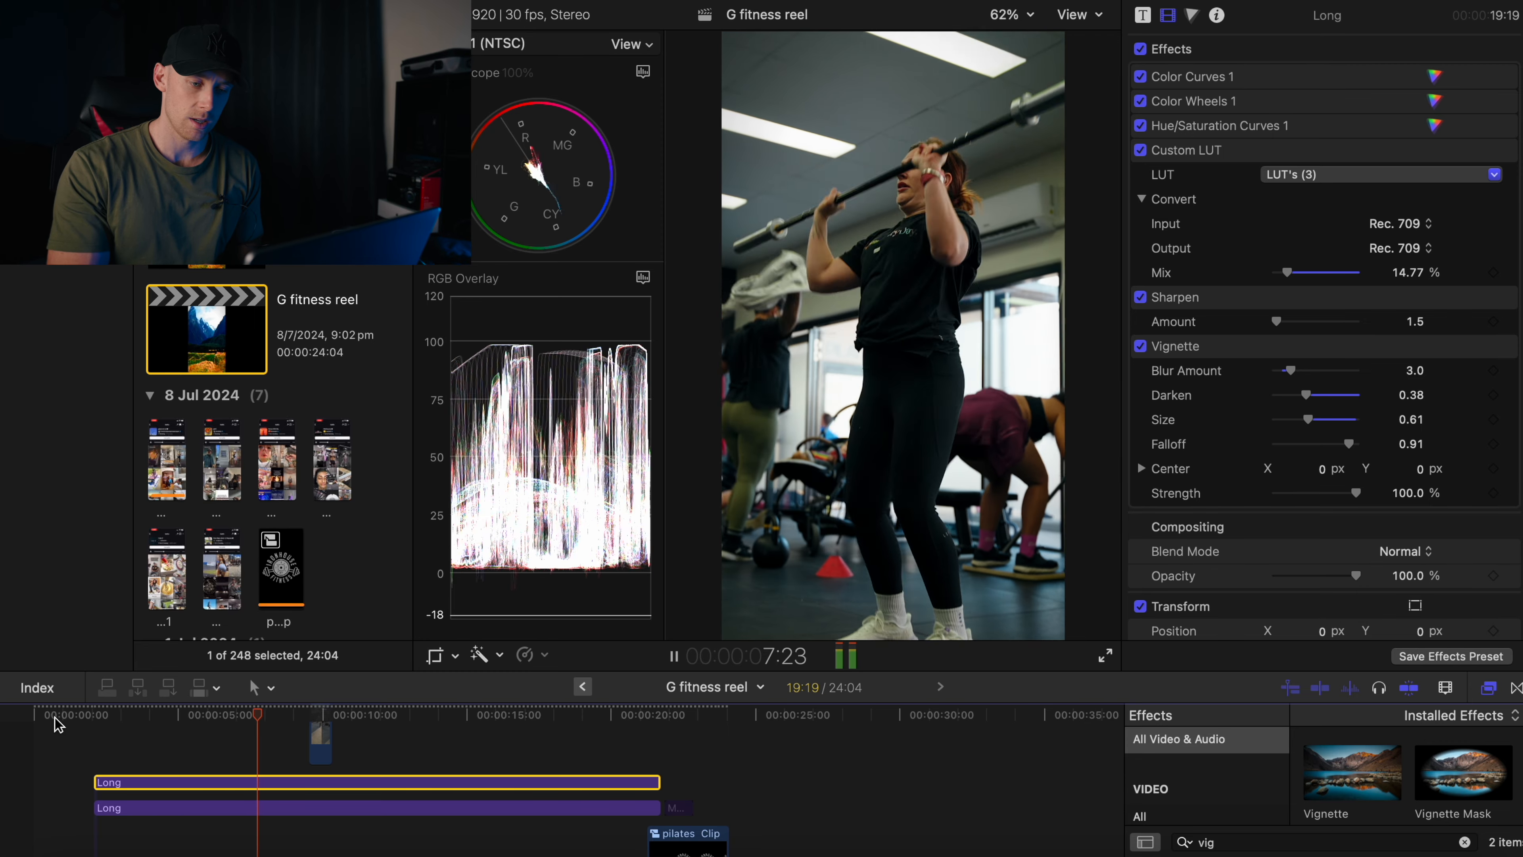
pyautogui.press('space')
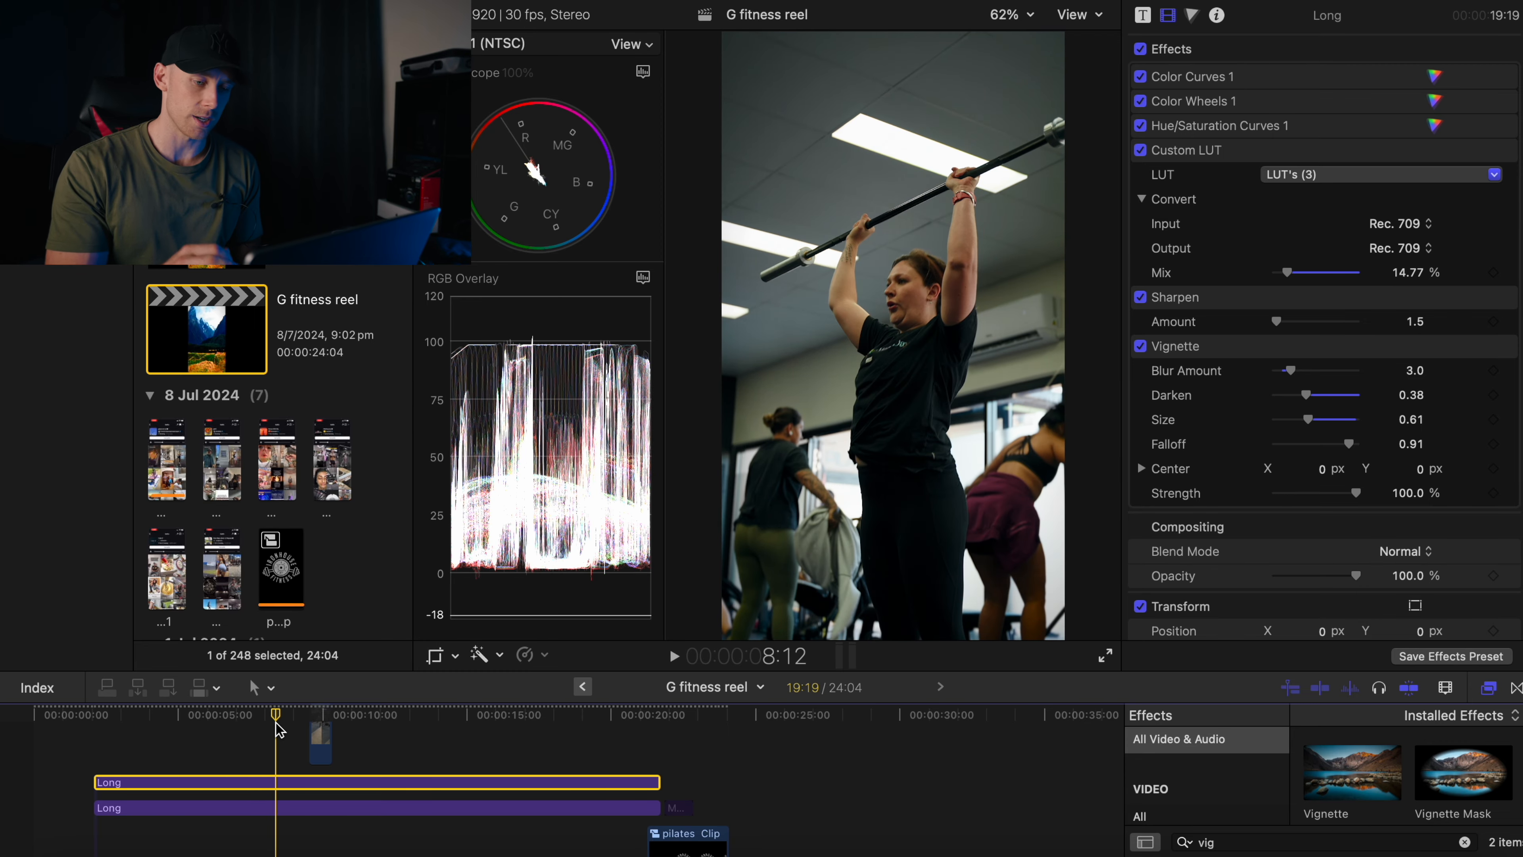
pyautogui.press('space')
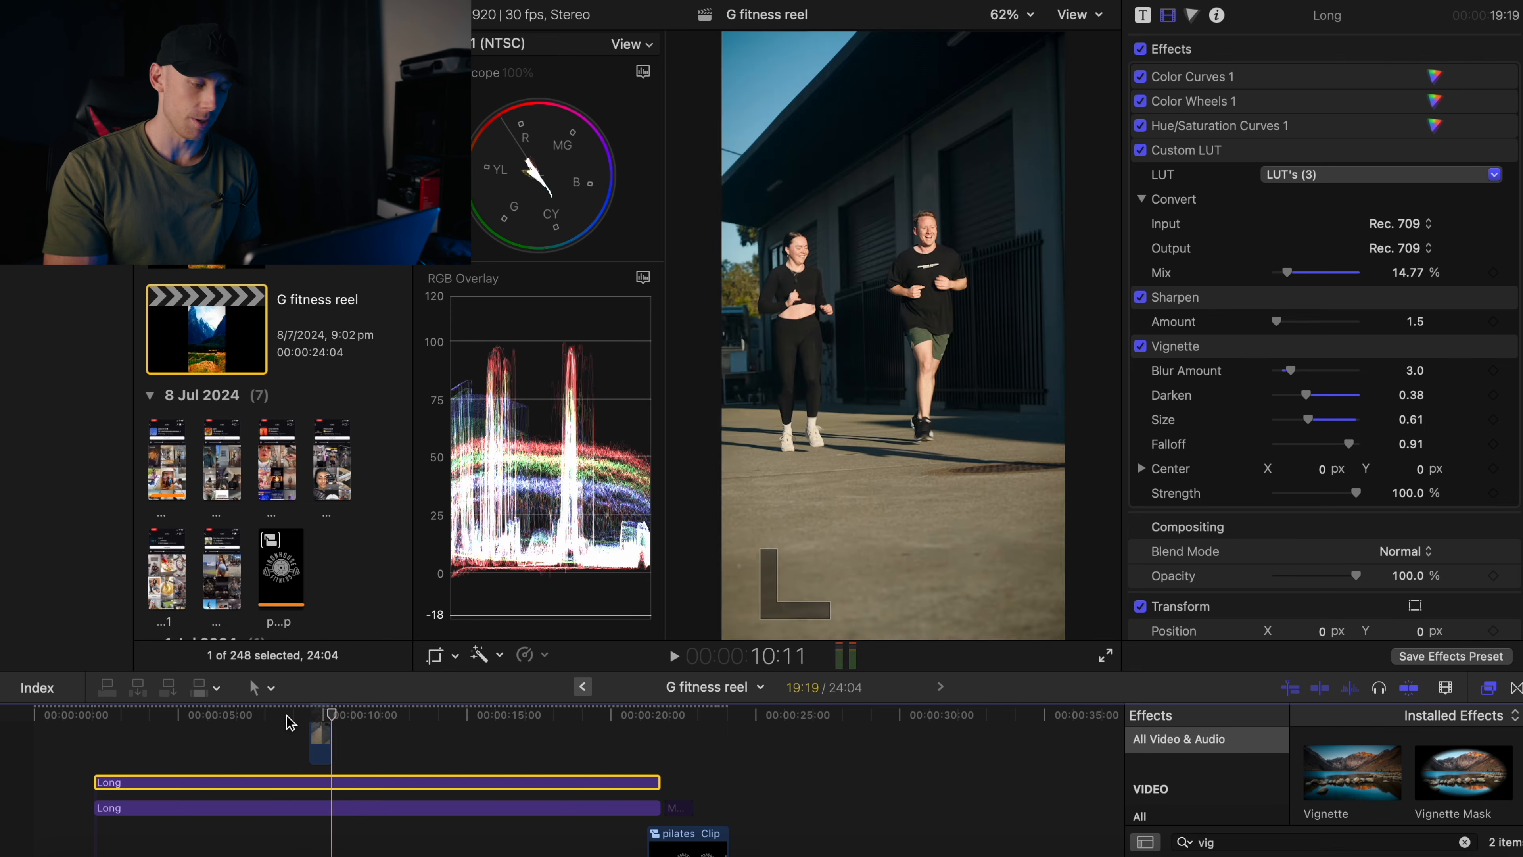
pyautogui.click(171, 727)
pyautogui.press('space')
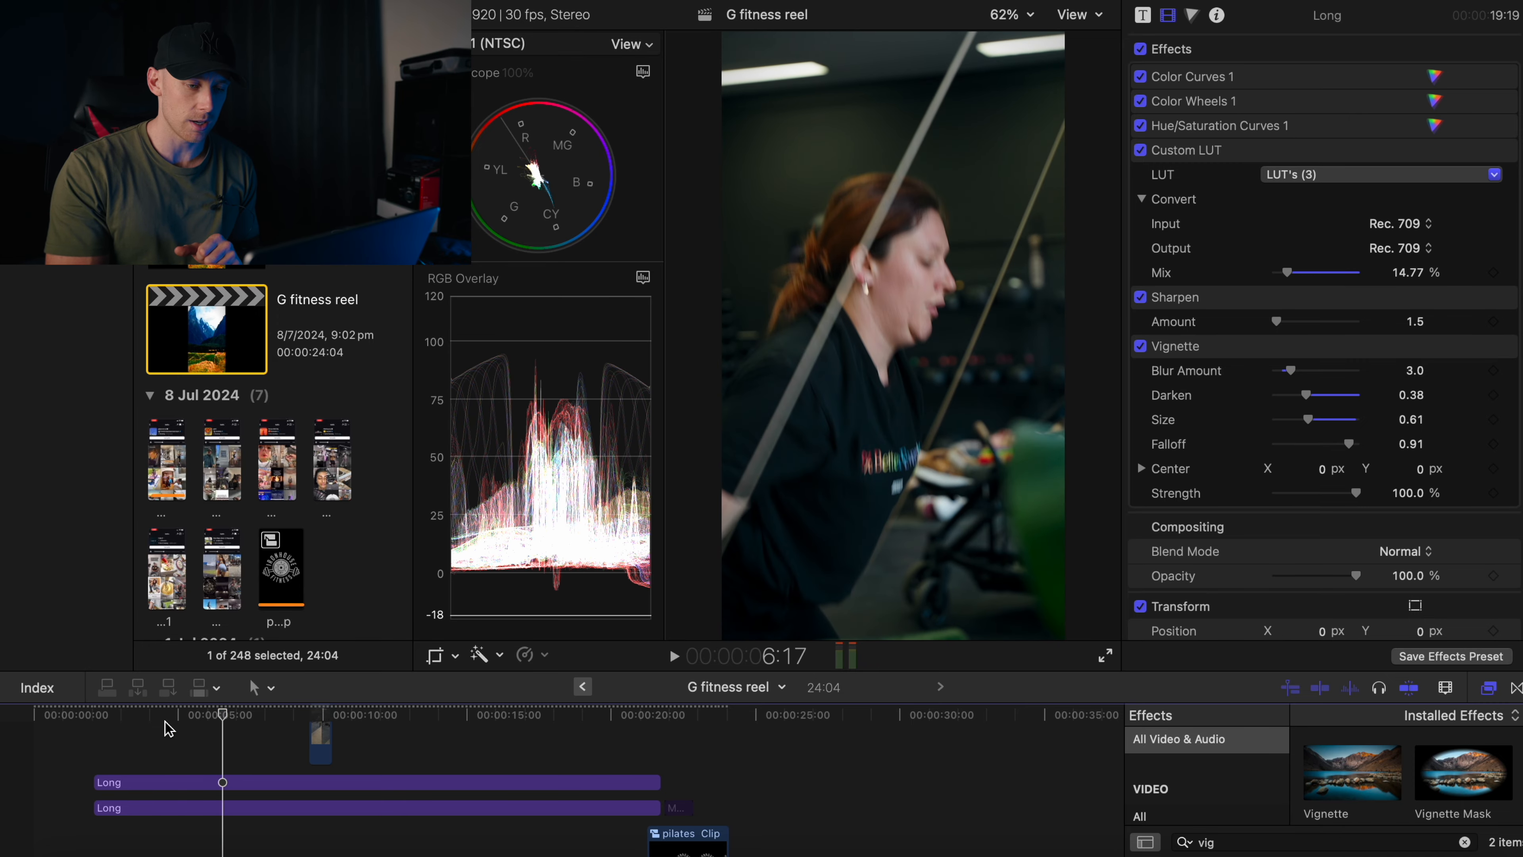
pyautogui.press('space')
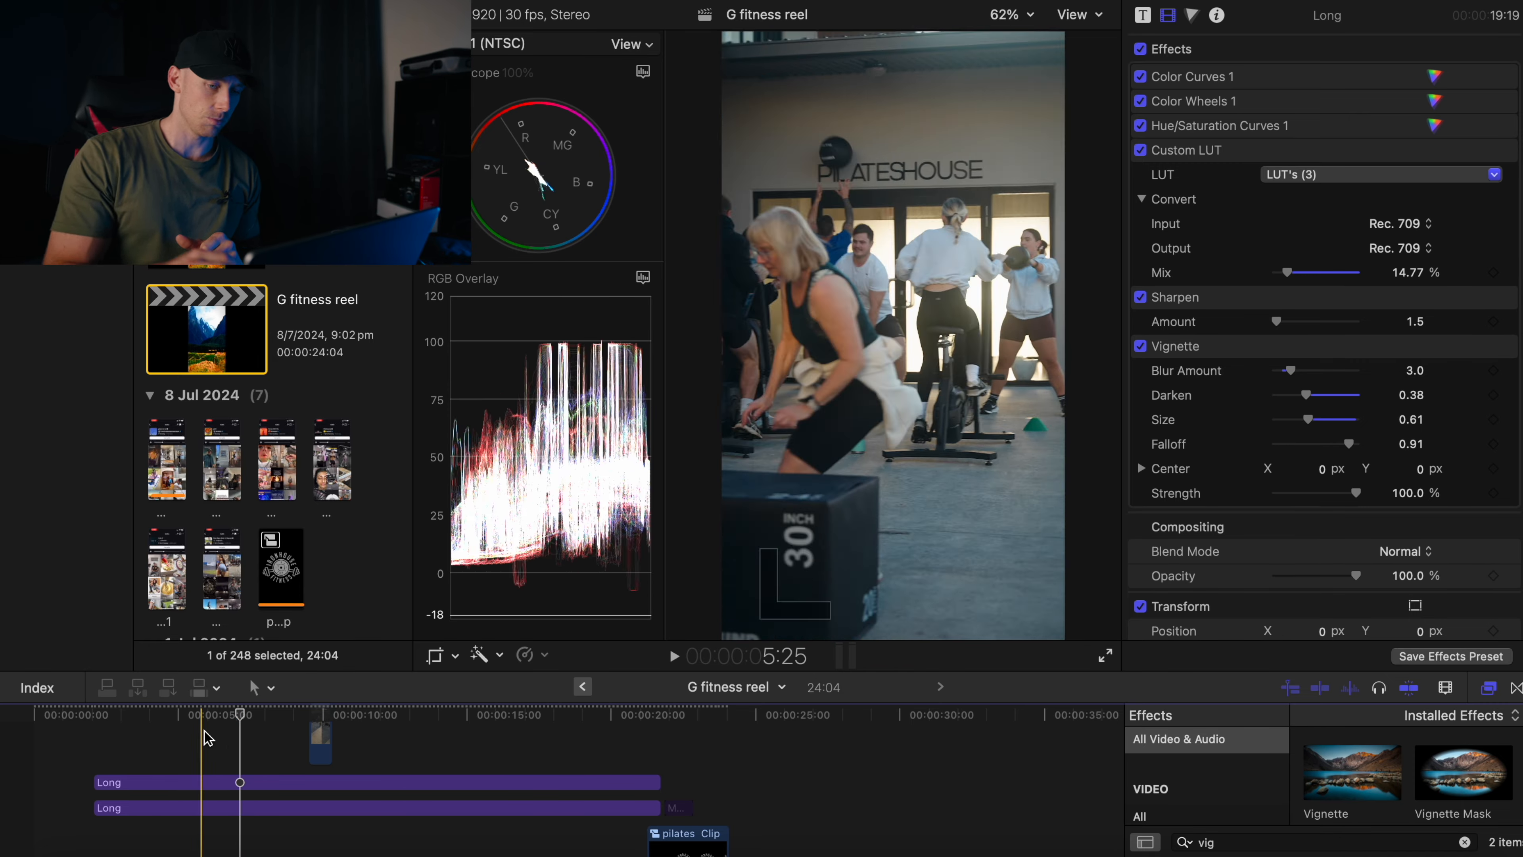
# Enlarge the timeline area and examine the Custom LUT settings of the lower Long adjustment layer.
pyautogui.doubleClick(198, 782)
pyautogui.click(243, 759)
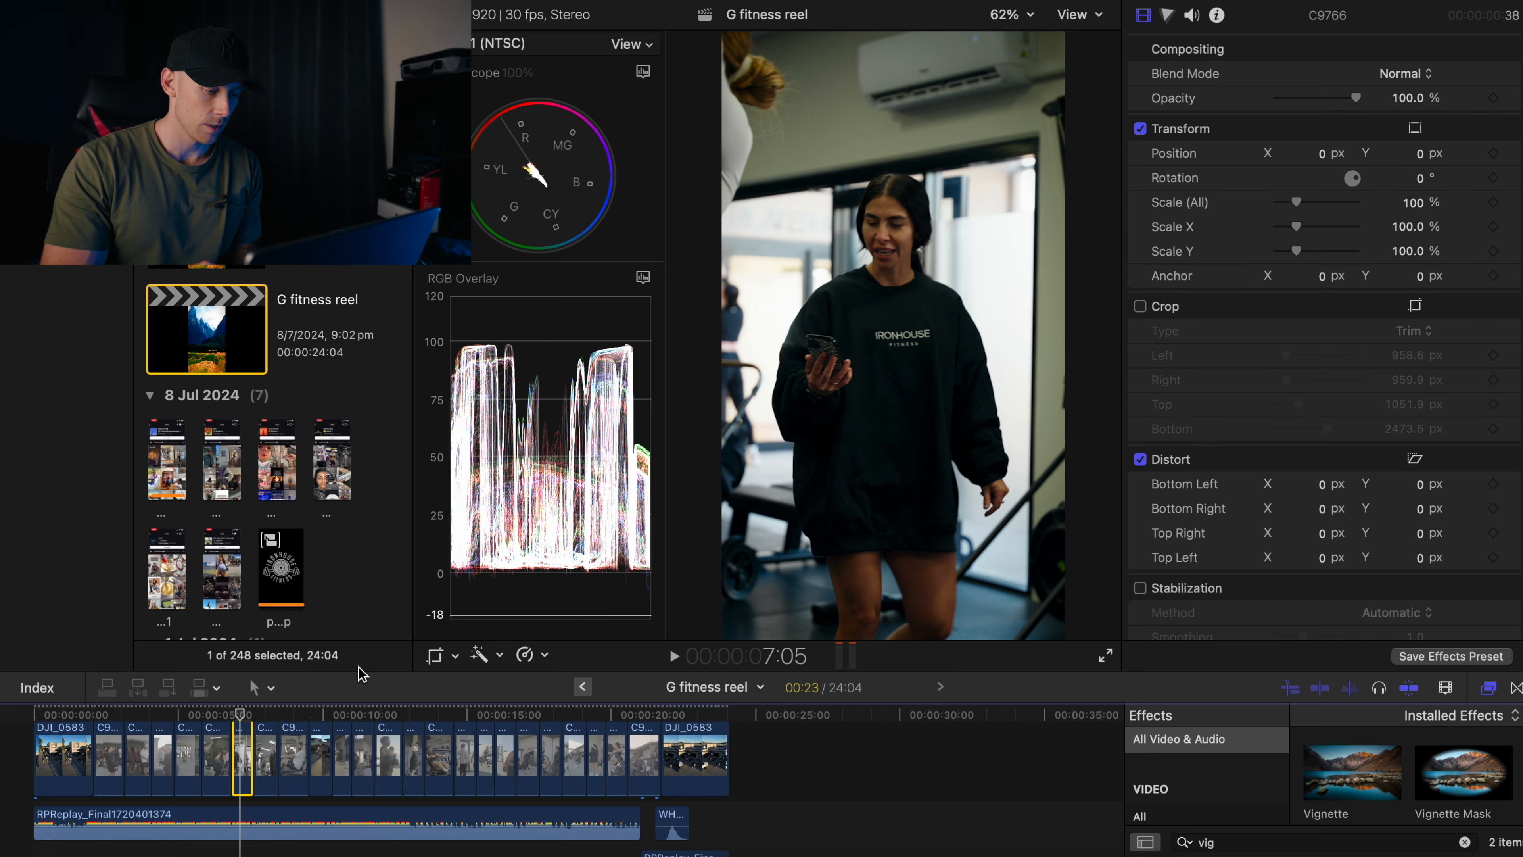
pyautogui.moveTo(360, 672); pyautogui.dragTo(362, 498)
pyautogui.scroll(3, 271, 653)
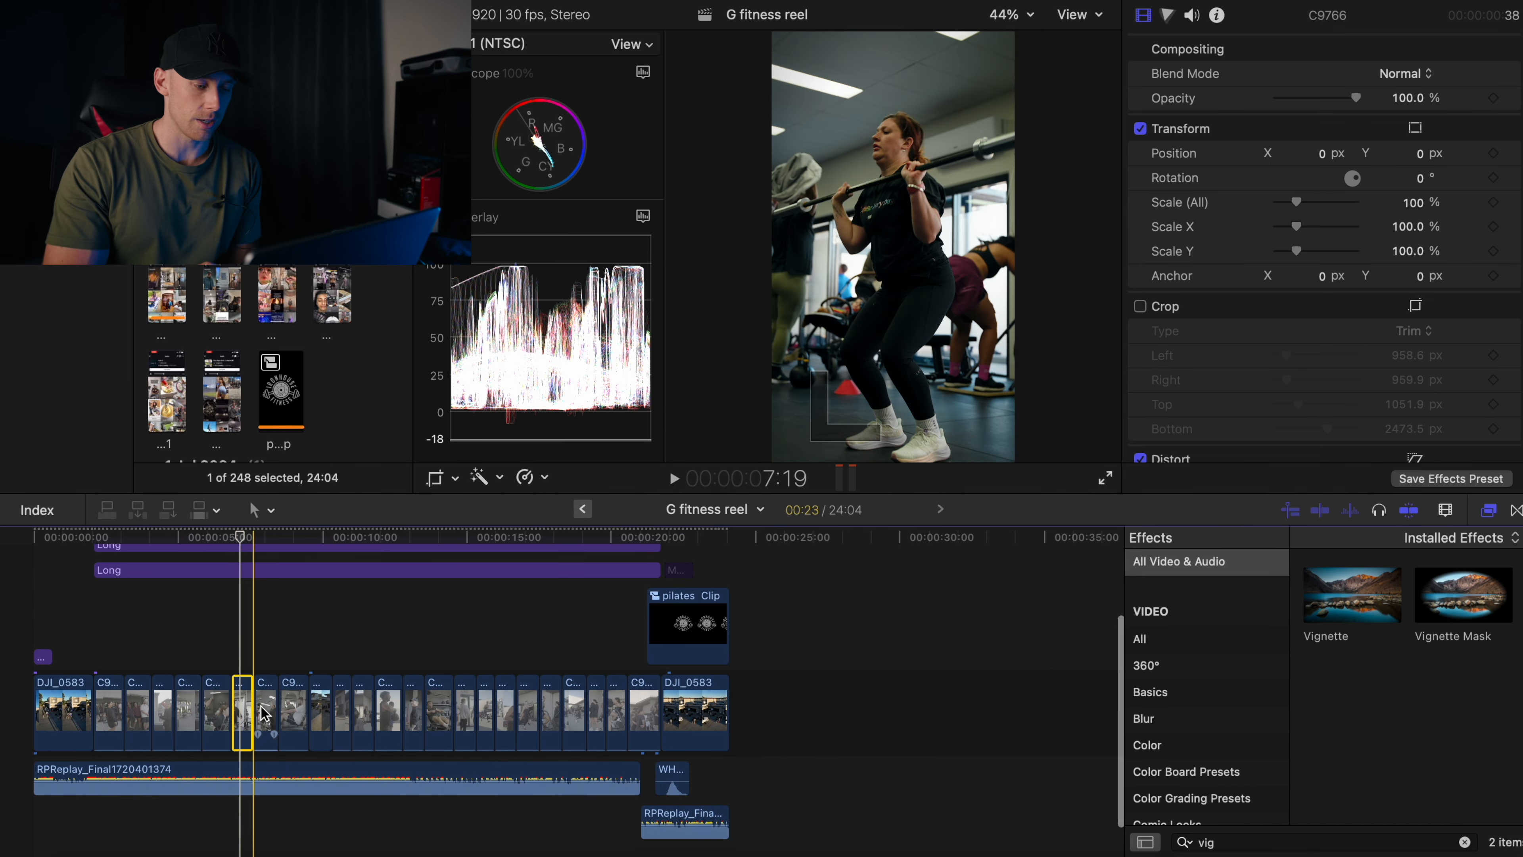
pyautogui.scroll(5, 264, 714)
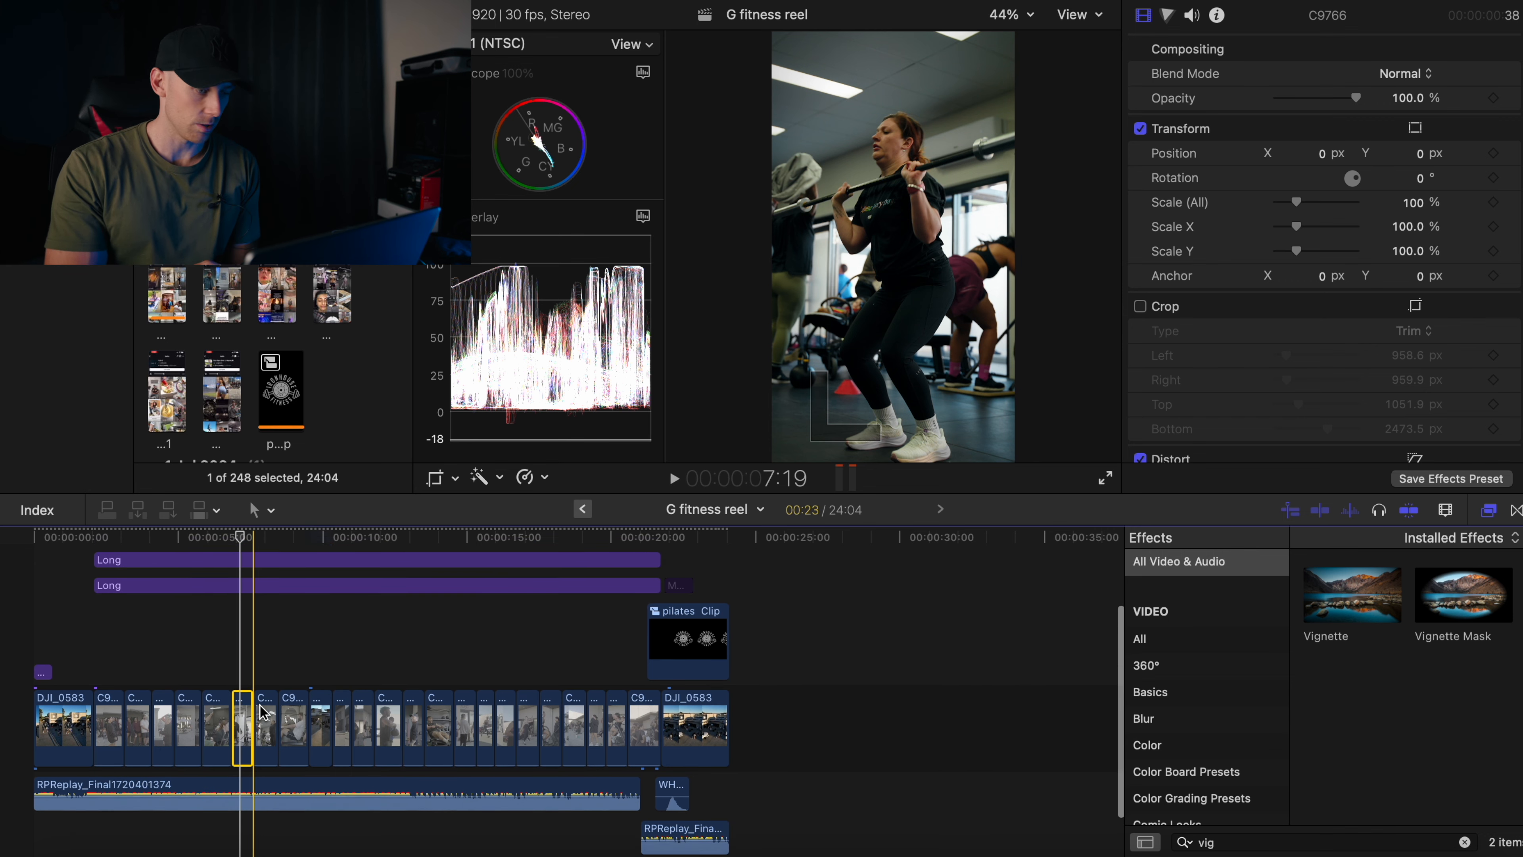
pyautogui.scroll(1, 247, 690)
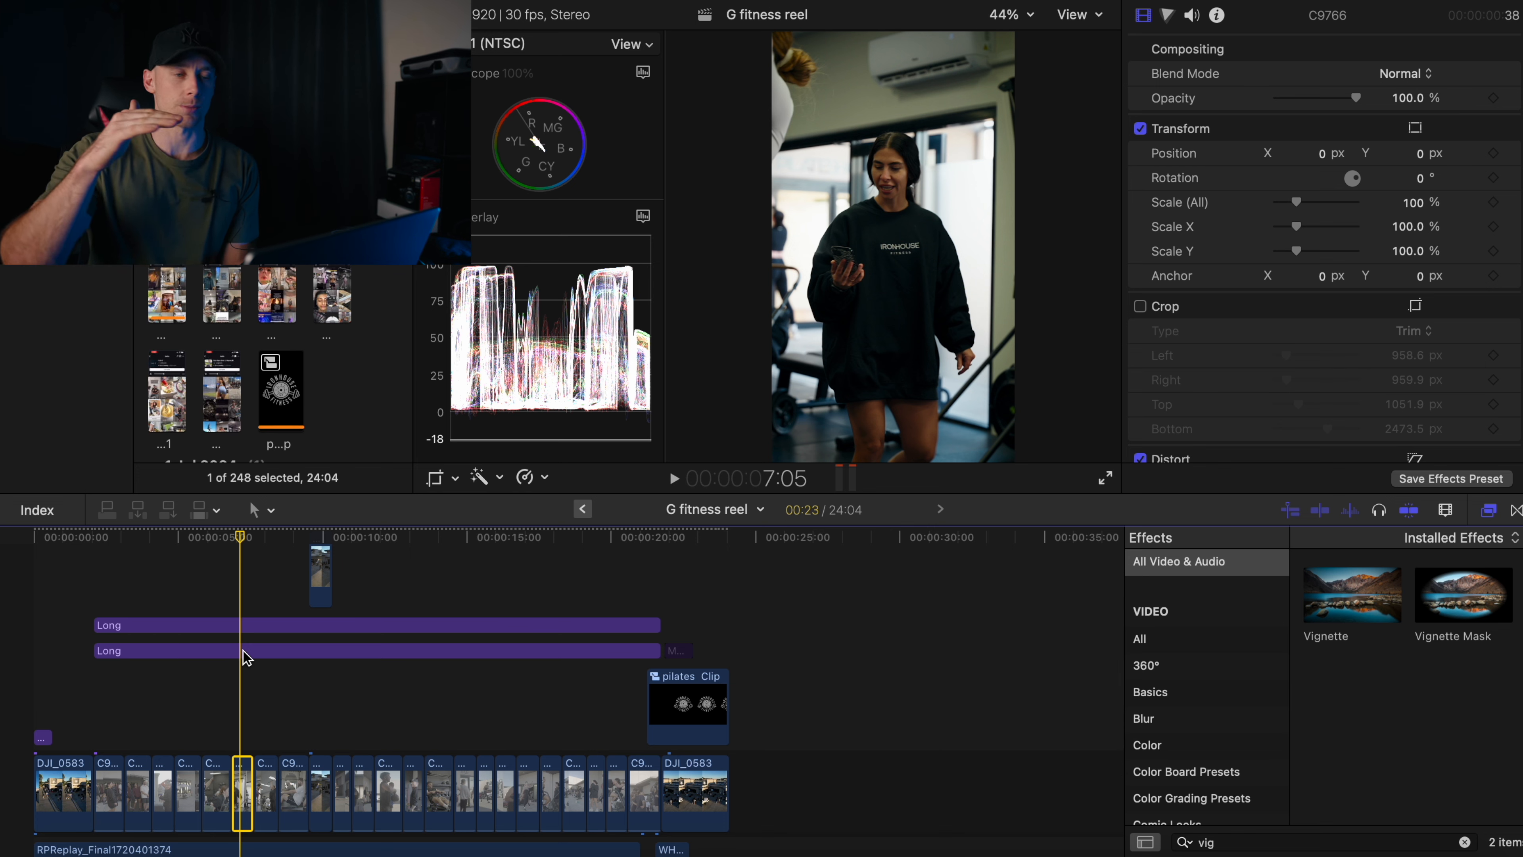
pyautogui.click(244, 651)
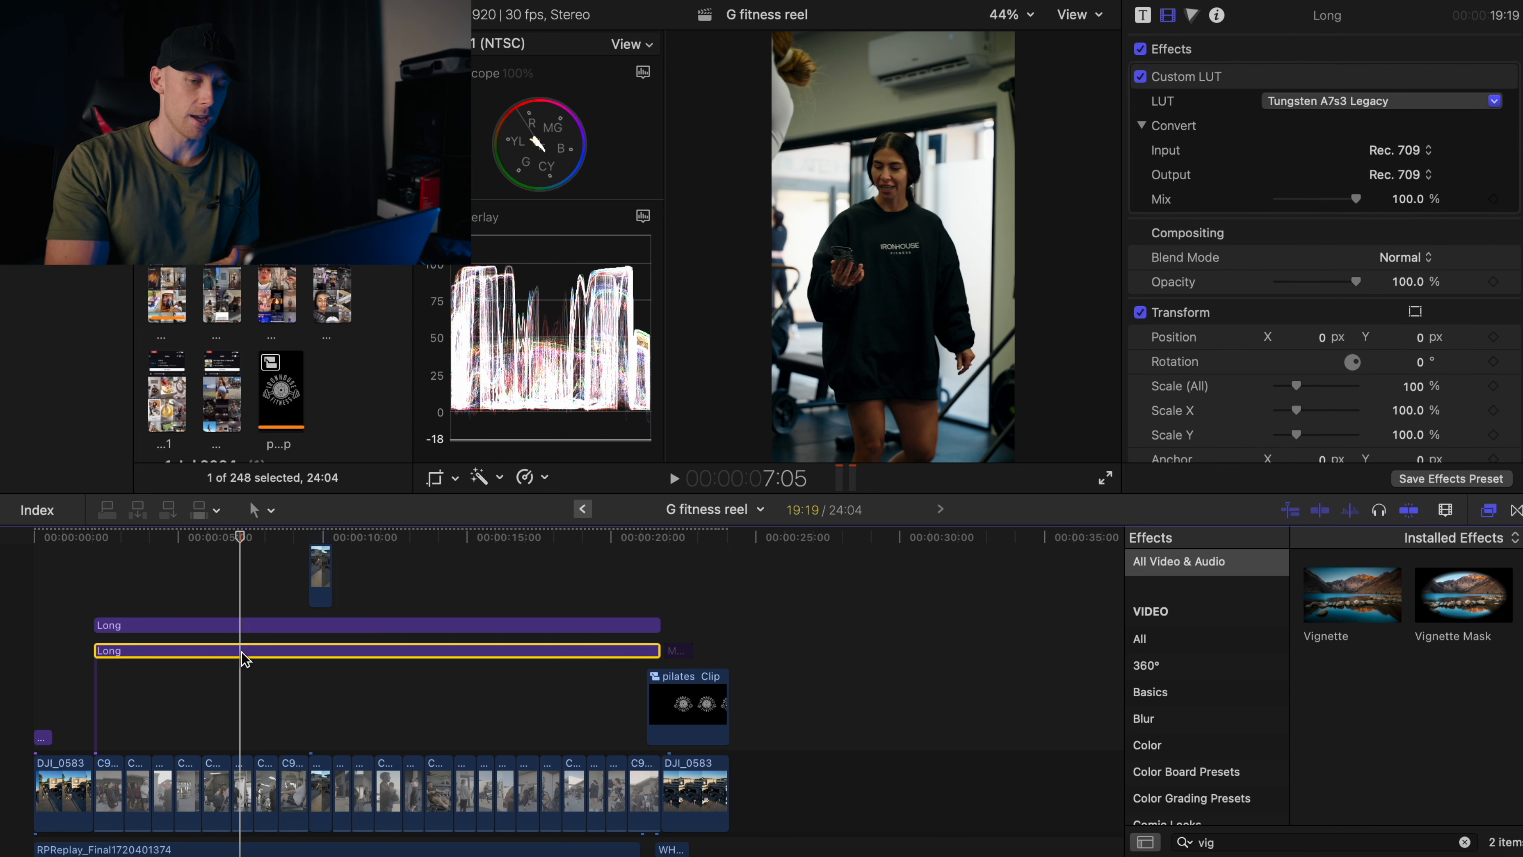
pyautogui.click(1280, 89)
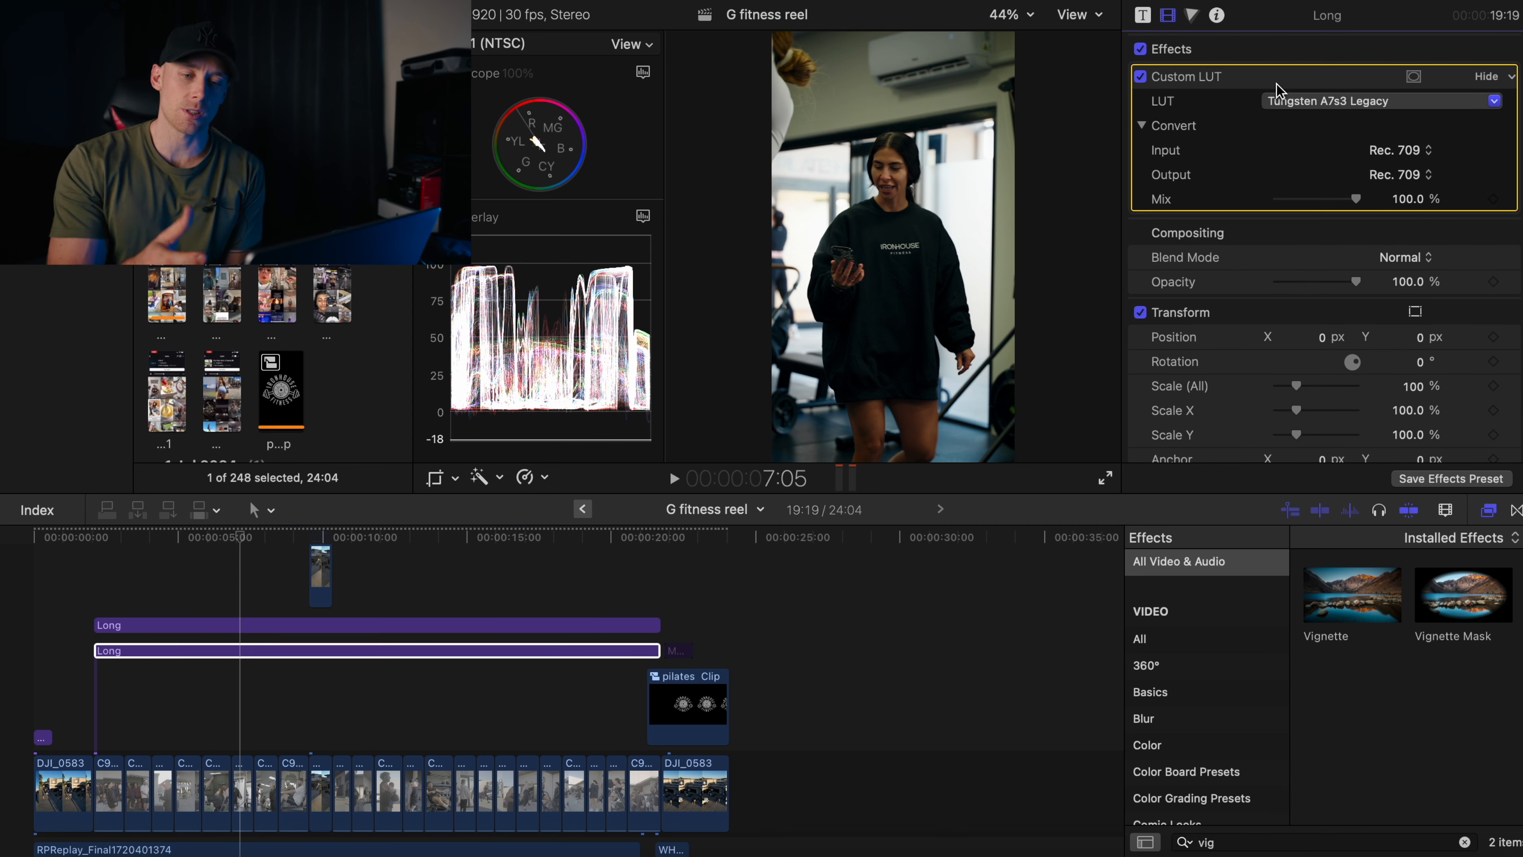
# Compare the ungraded and graded footage by disabling both Long adjustment layers, then re-enabling the lower one followed by the upper one.
pyautogui.click(241, 651)
pyautogui.press('v')
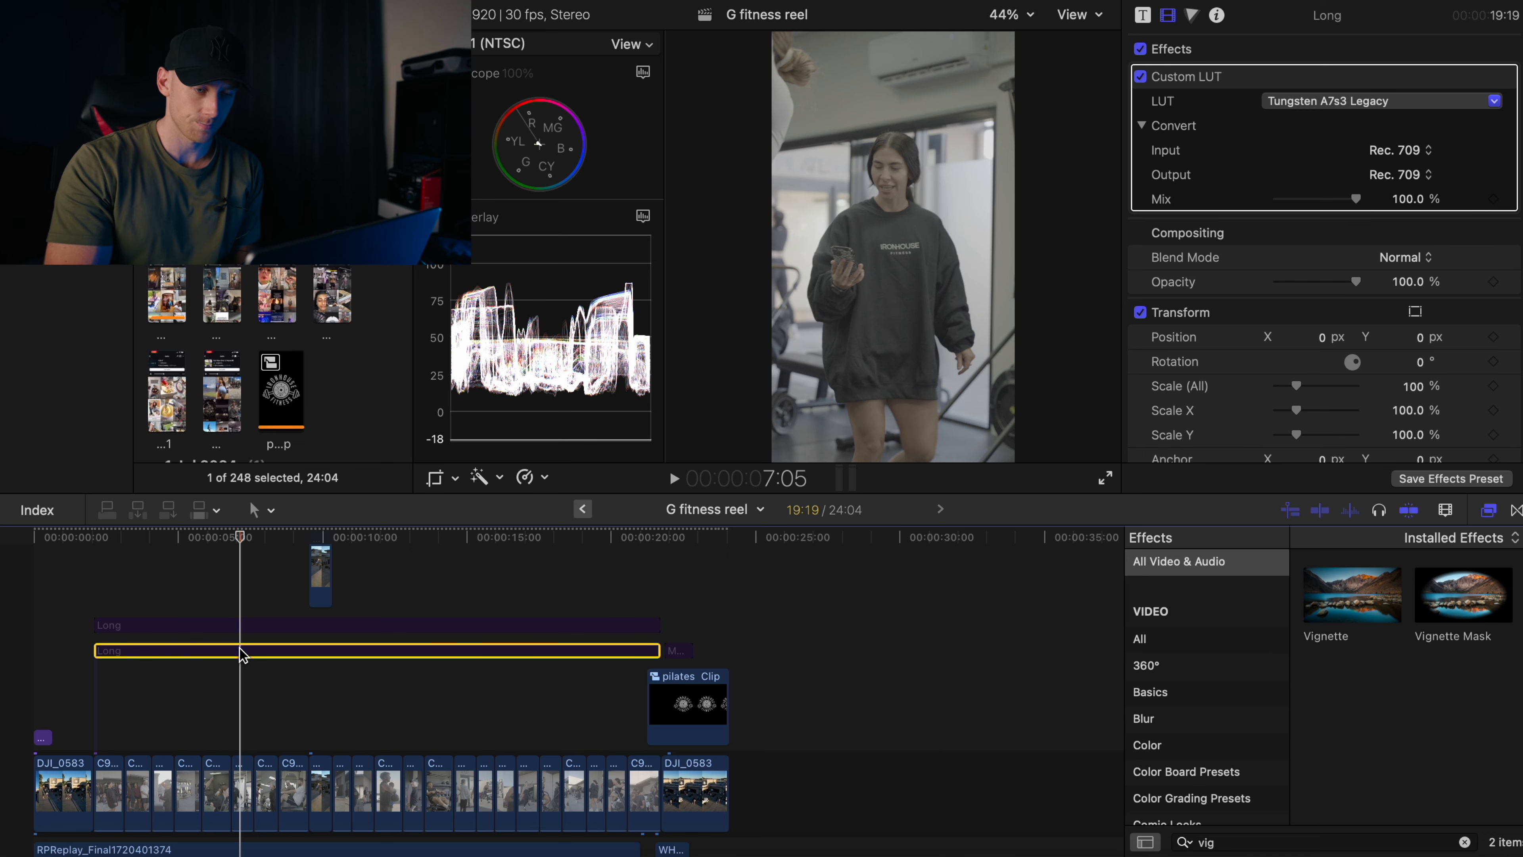
pyautogui.press('v')
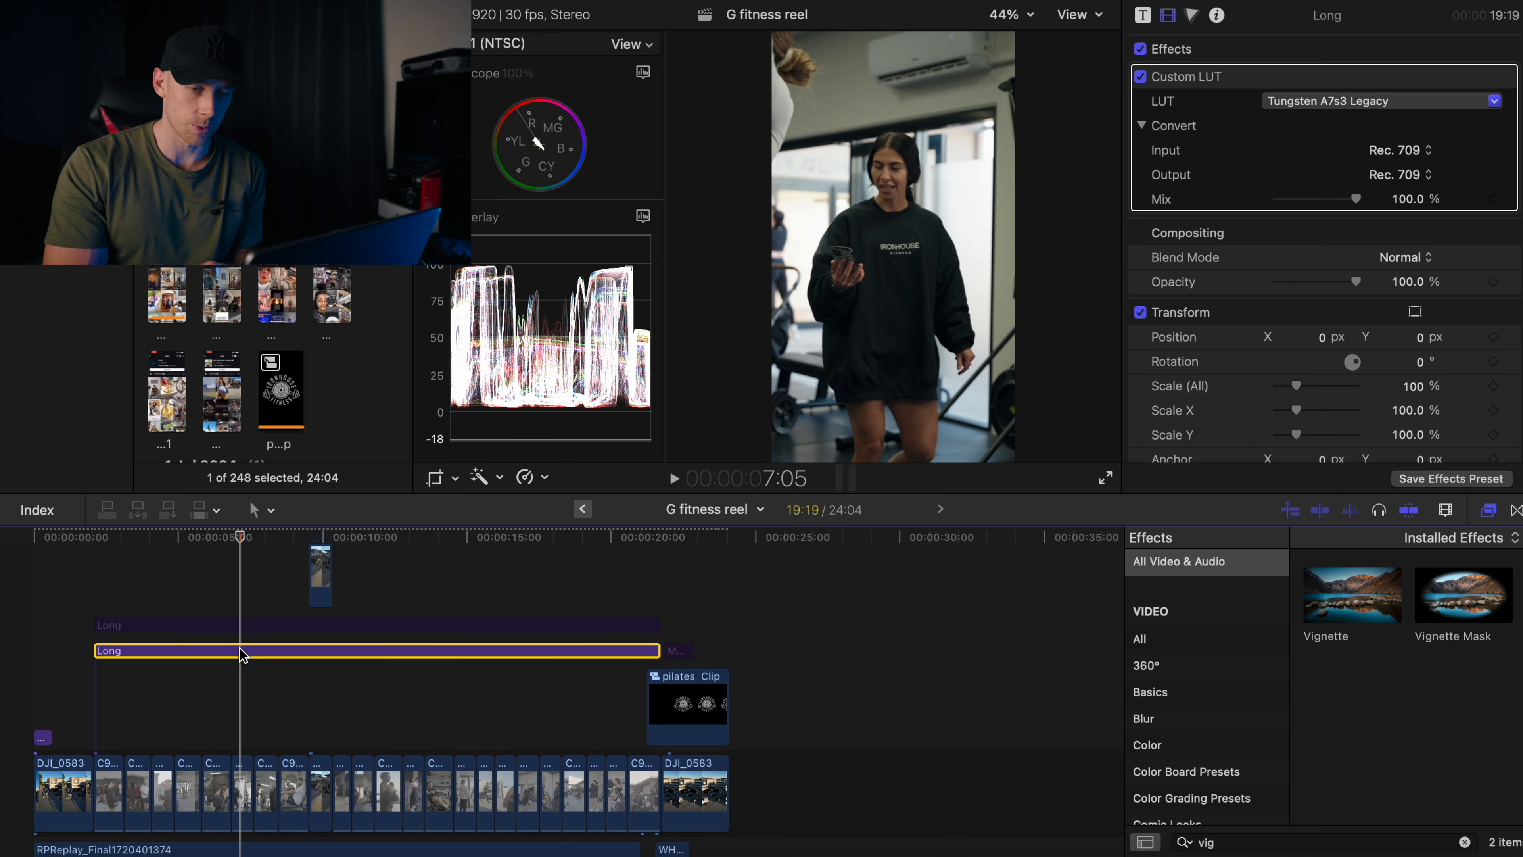
pyautogui.click(243, 625)
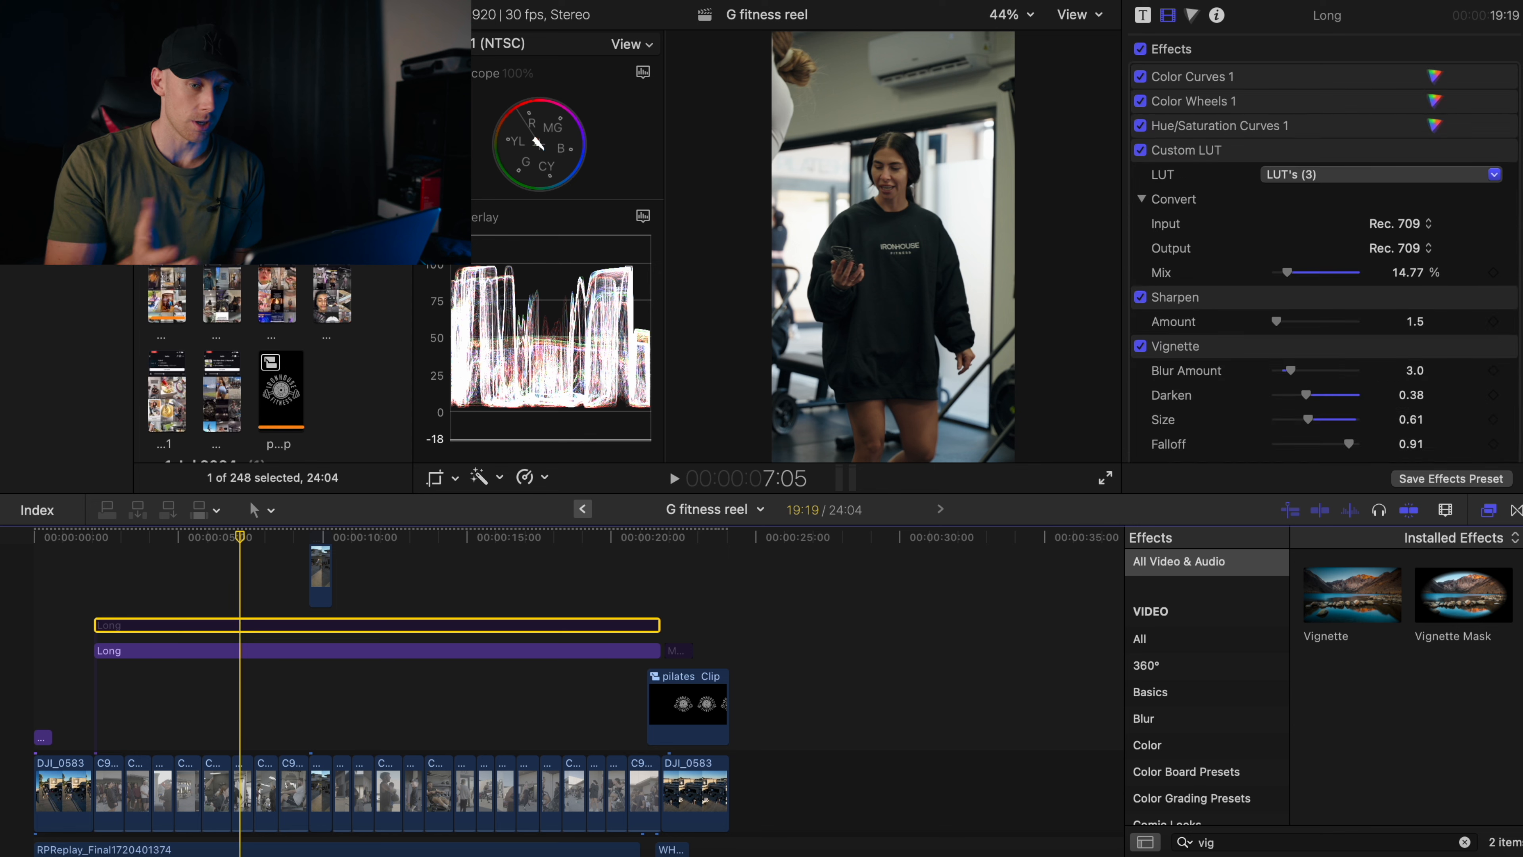
pyautogui.press('v')
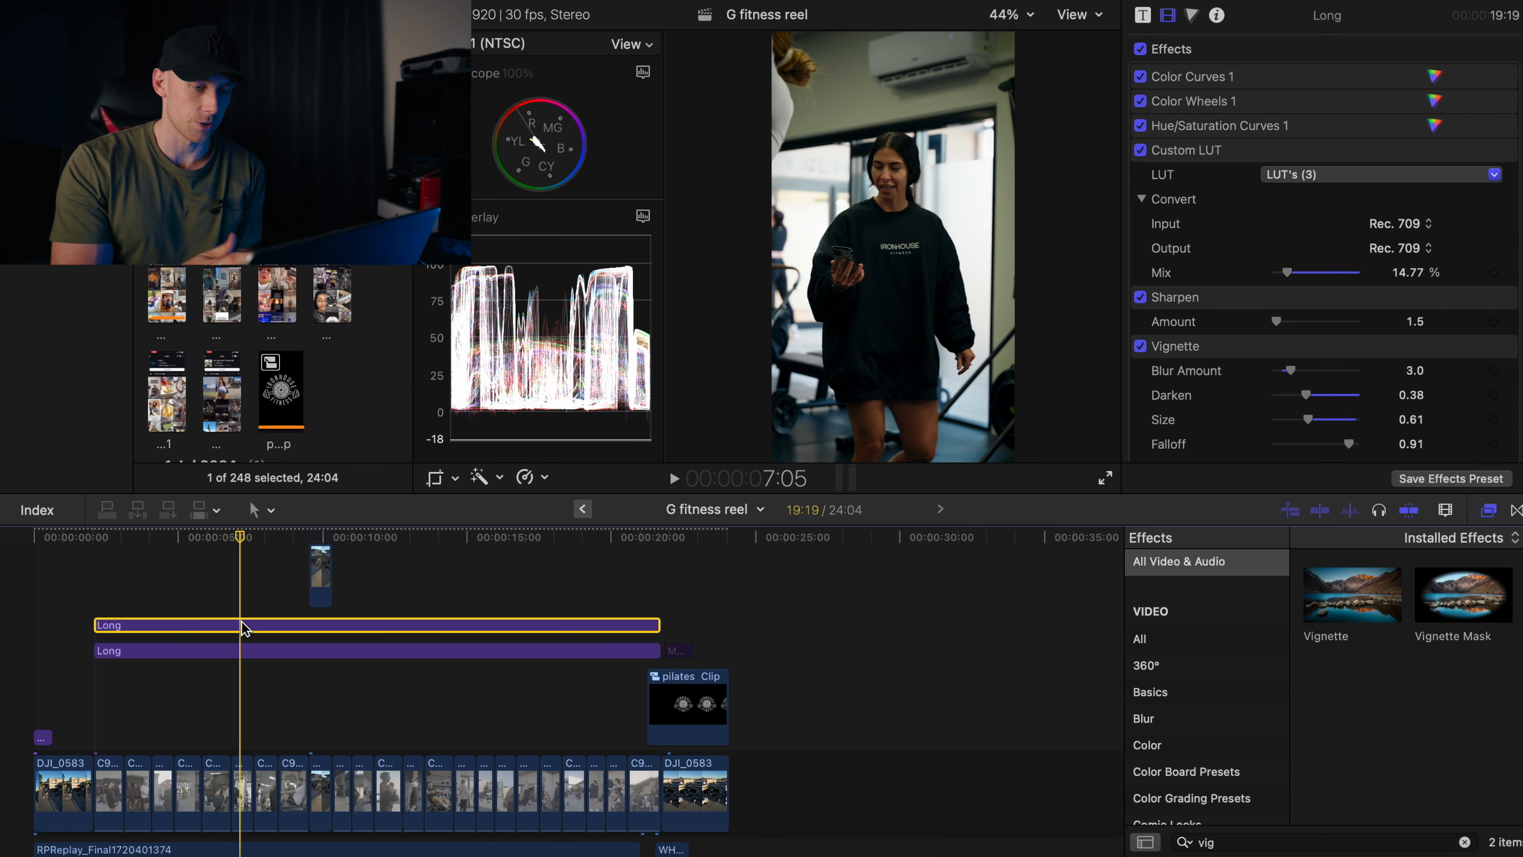
# Examine the upper Long adjustment layer's Color Curves, Color Wheels and Hue/Saturation Curves effects above clip C9766.
pyautogui.press('super+equal')
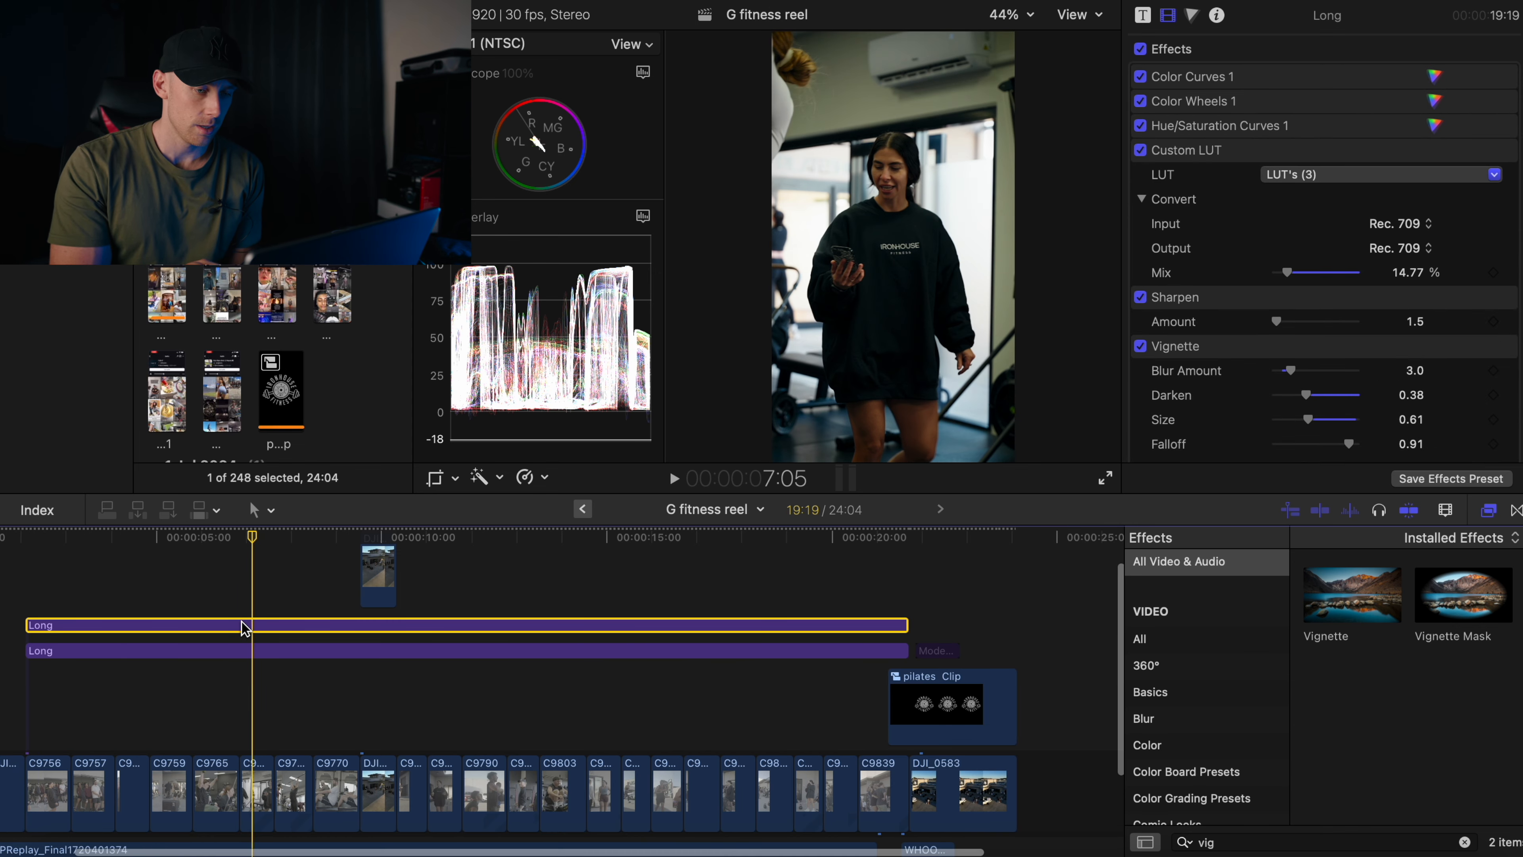
pyautogui.press('XF86MonBrightnessUp')
pyautogui.press('super+equal')
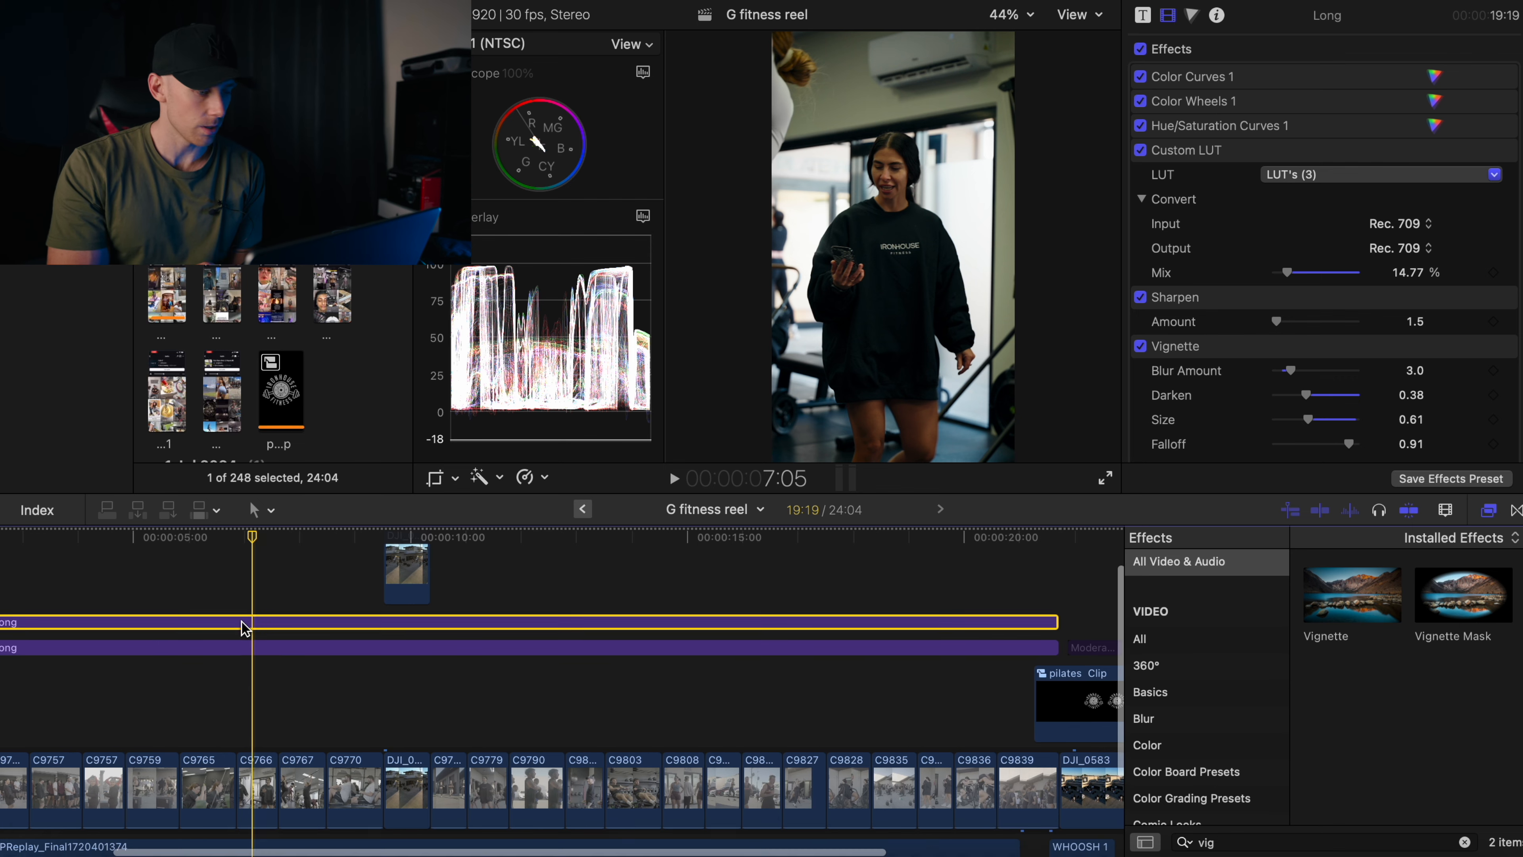
pyautogui.scroll(-5, 264, 641)
pyautogui.click(286, 657)
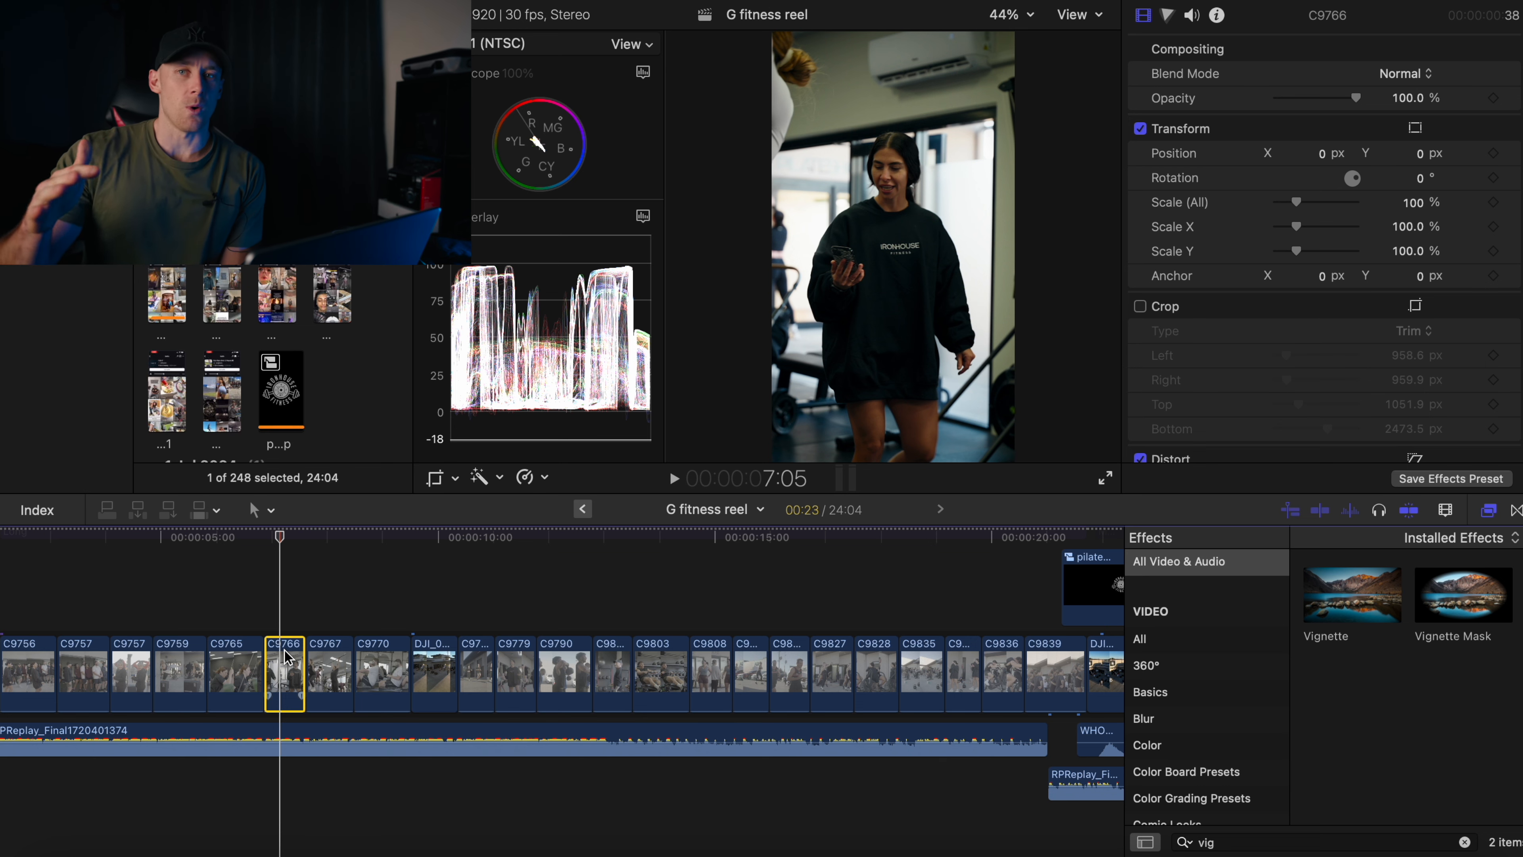
pyautogui.scroll(3, 286, 657)
pyautogui.click(299, 606)
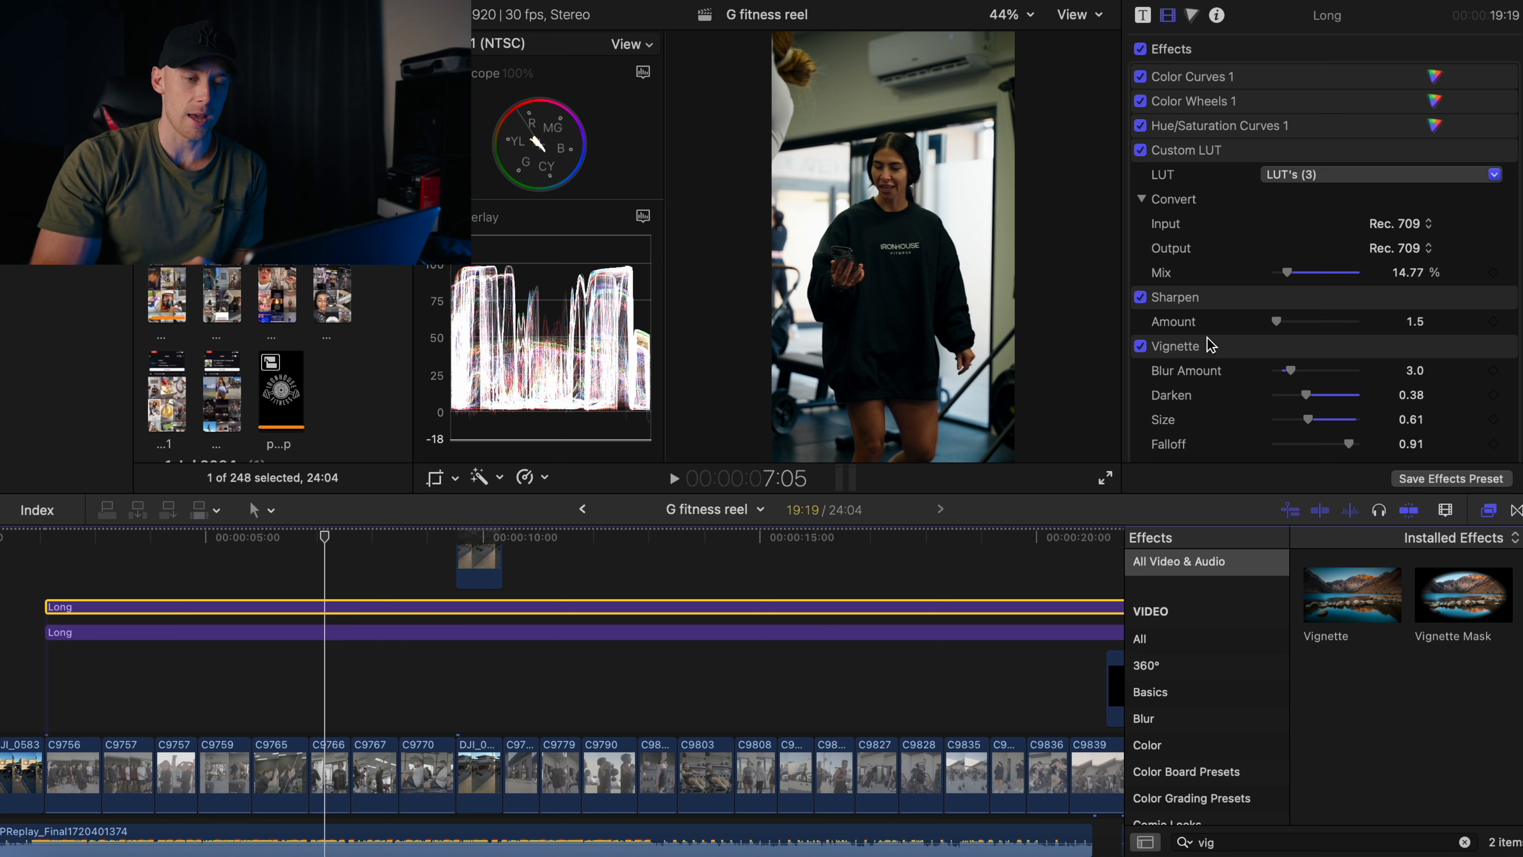
pyautogui.click(1219, 77)
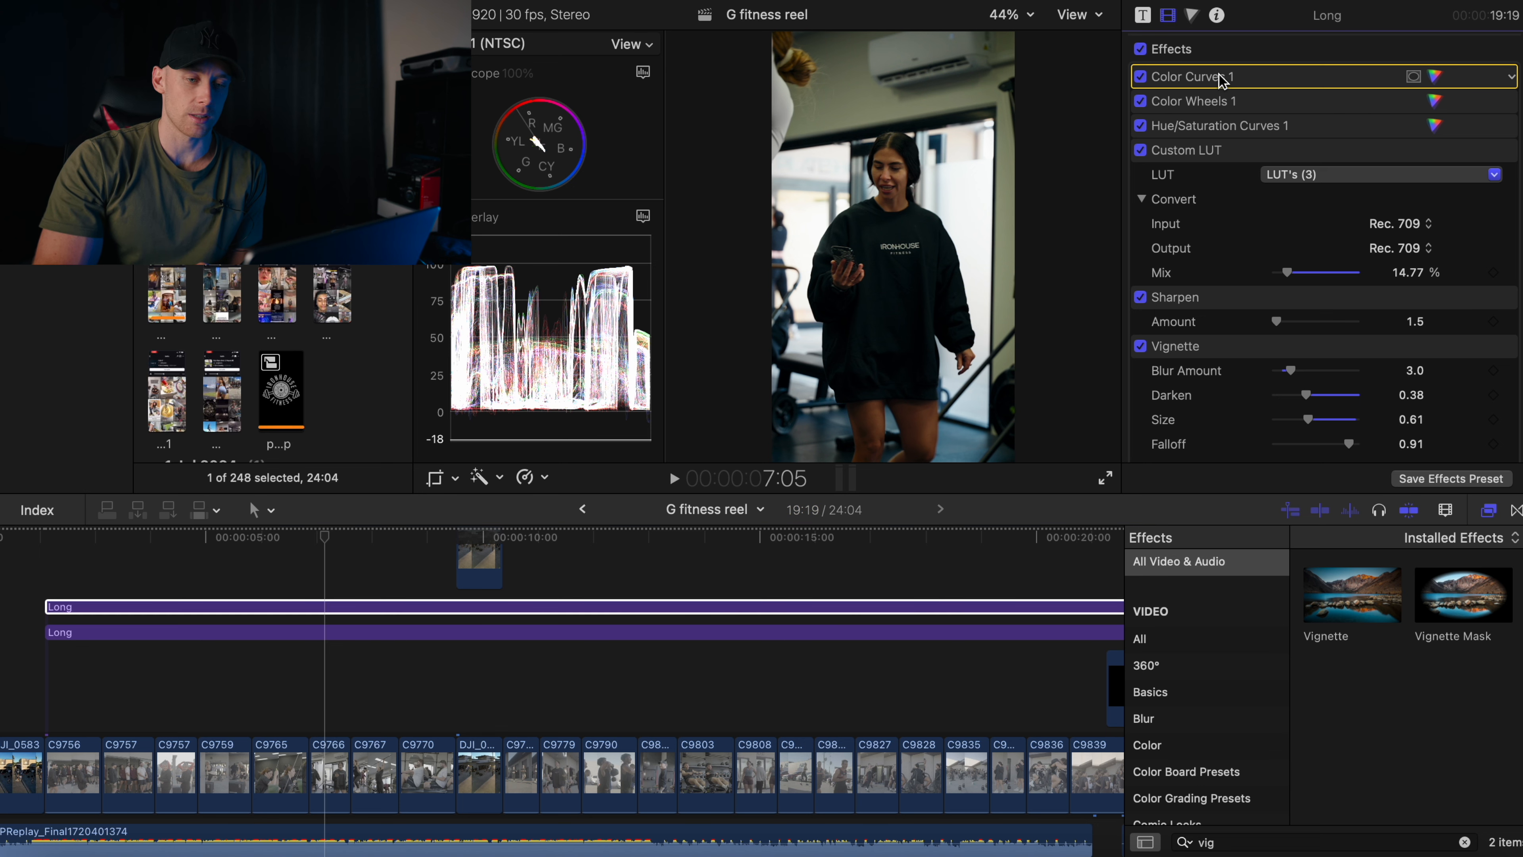
pyautogui.click(1226, 99)
pyautogui.click(1218, 124)
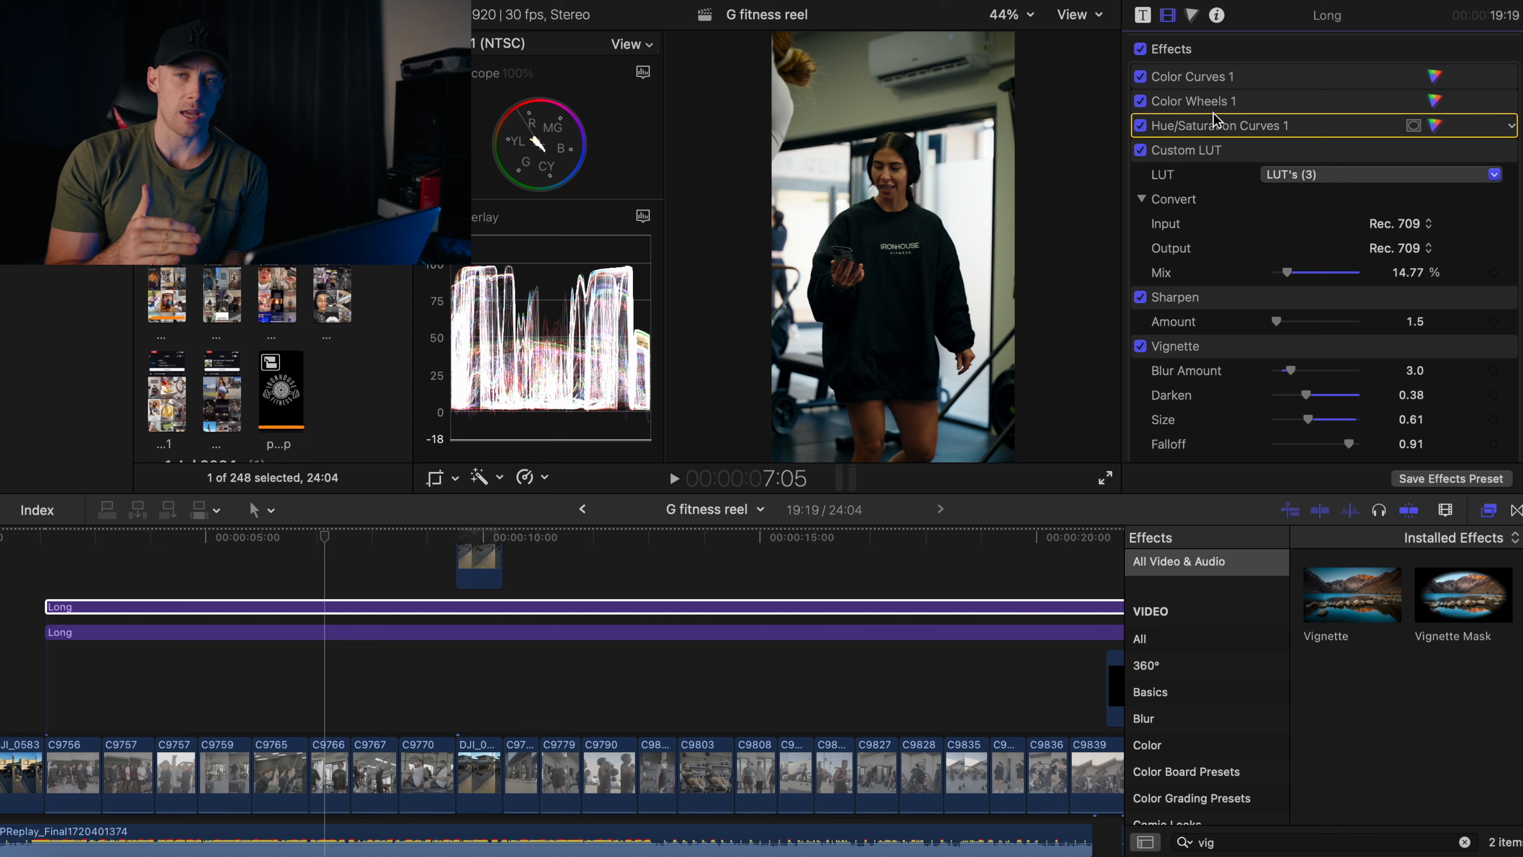
# Park the playhead at 7:07 over clip C9766 and review the clip and both Long adjustment layers above it.
pyautogui.click(385, 696)
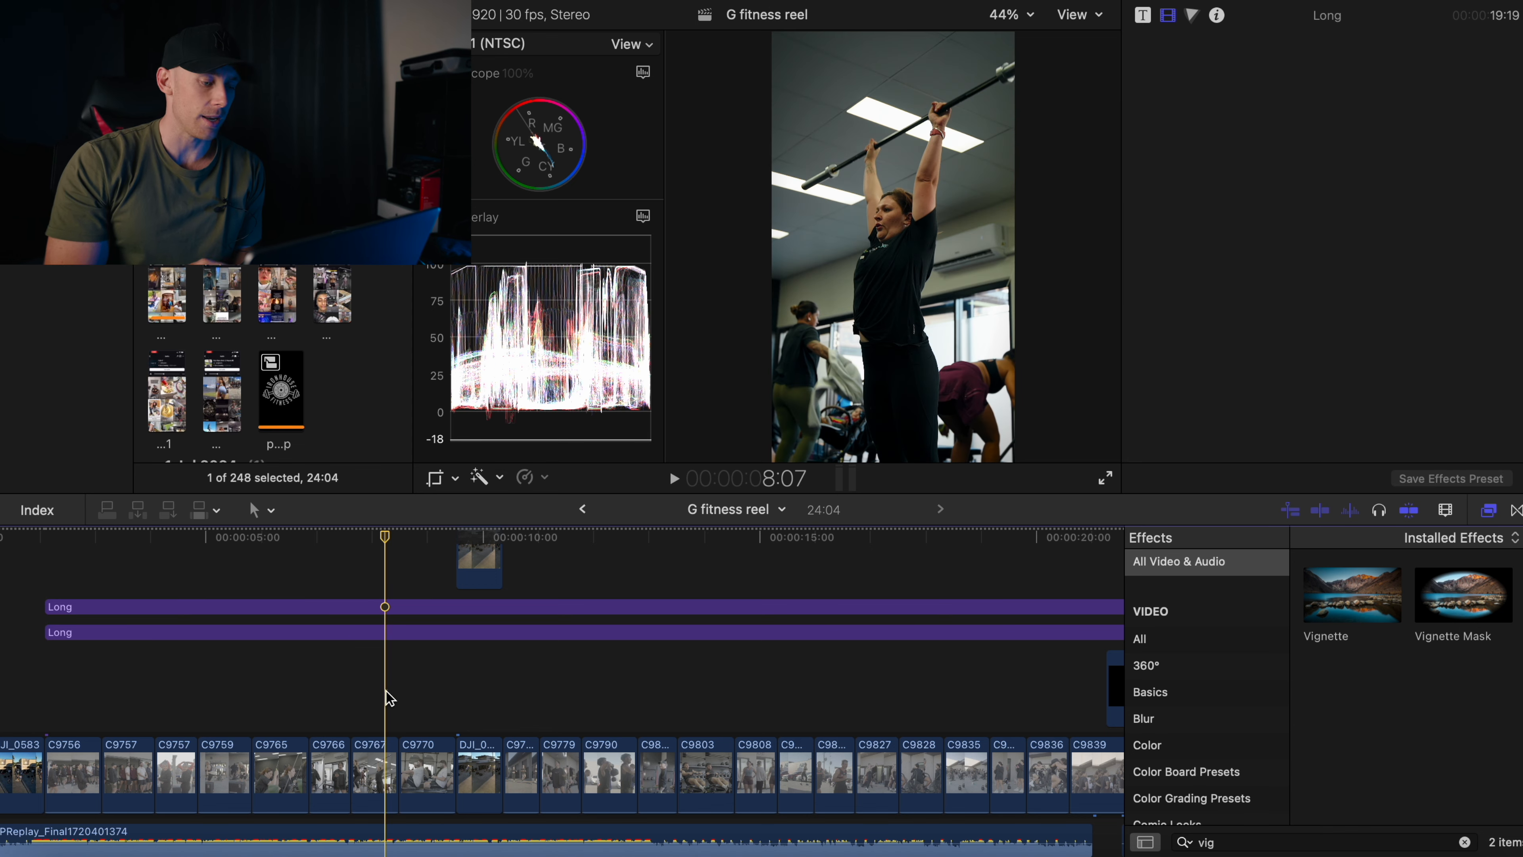
pyautogui.click(330, 550)
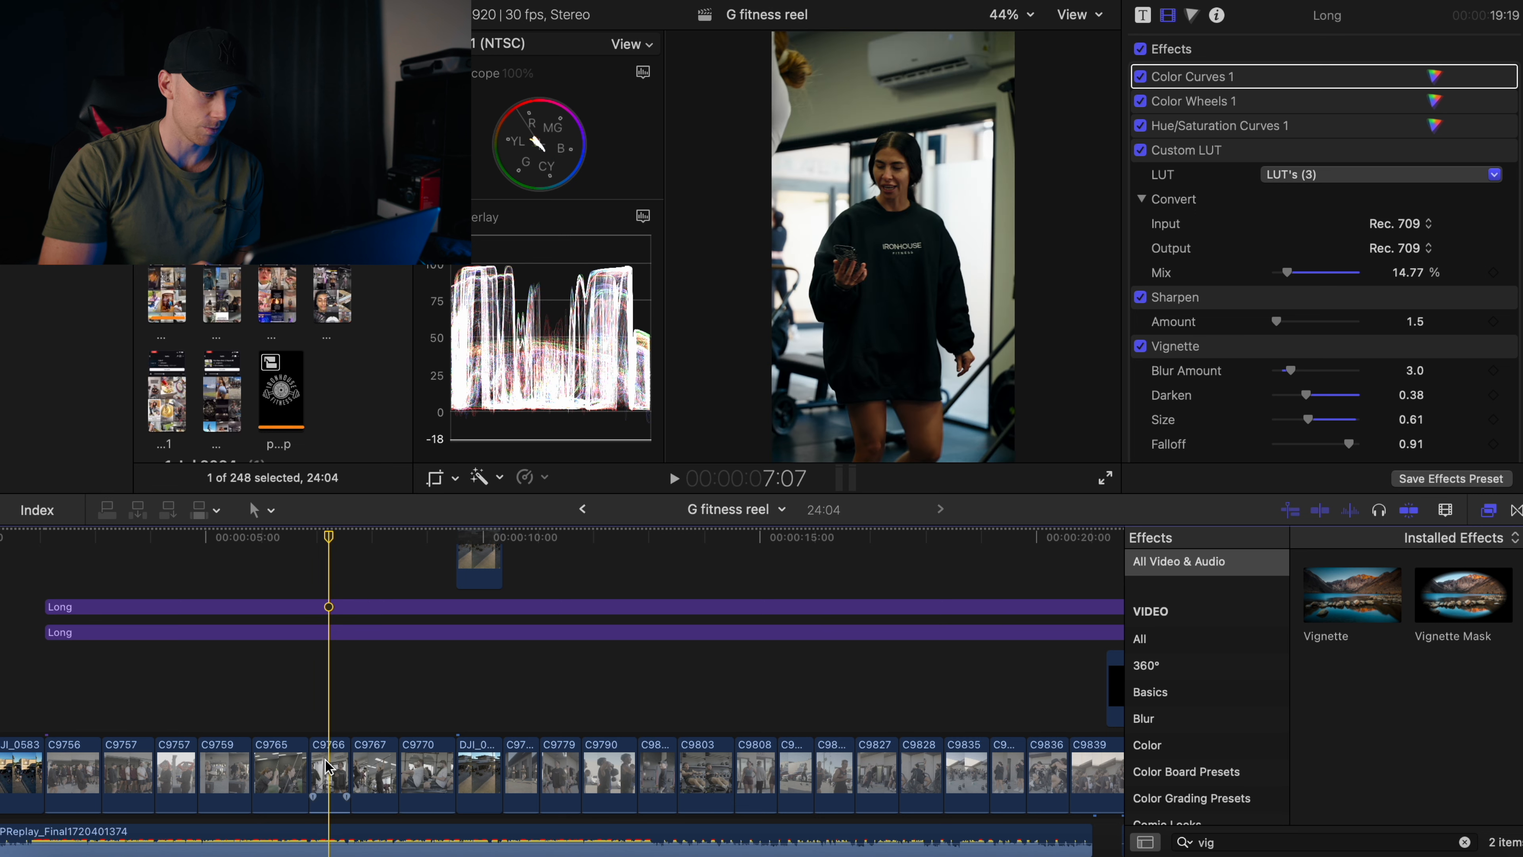
pyautogui.click(329, 771)
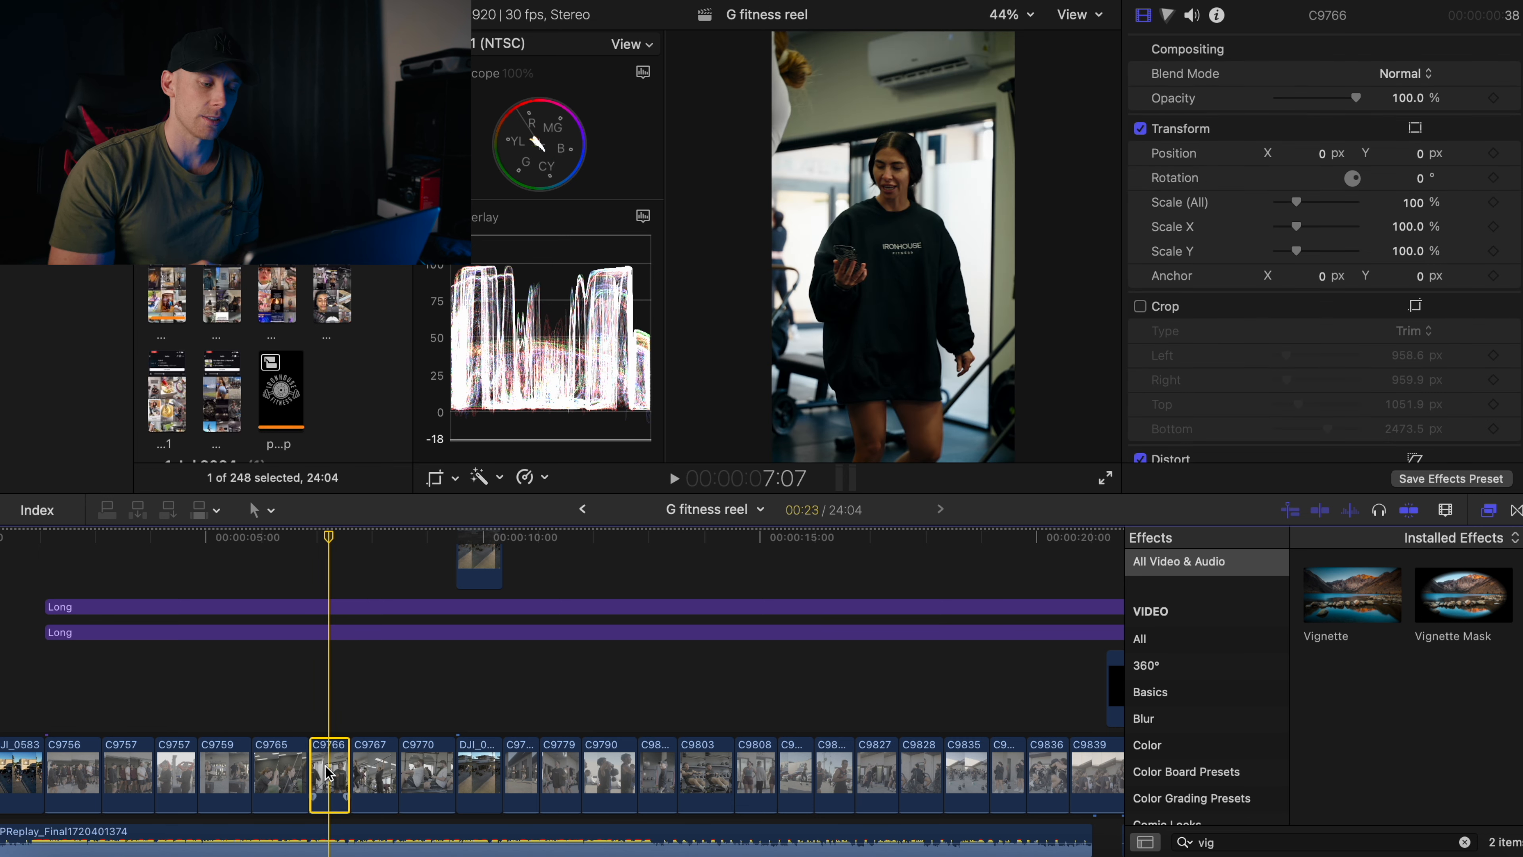
pyautogui.click(332, 633)
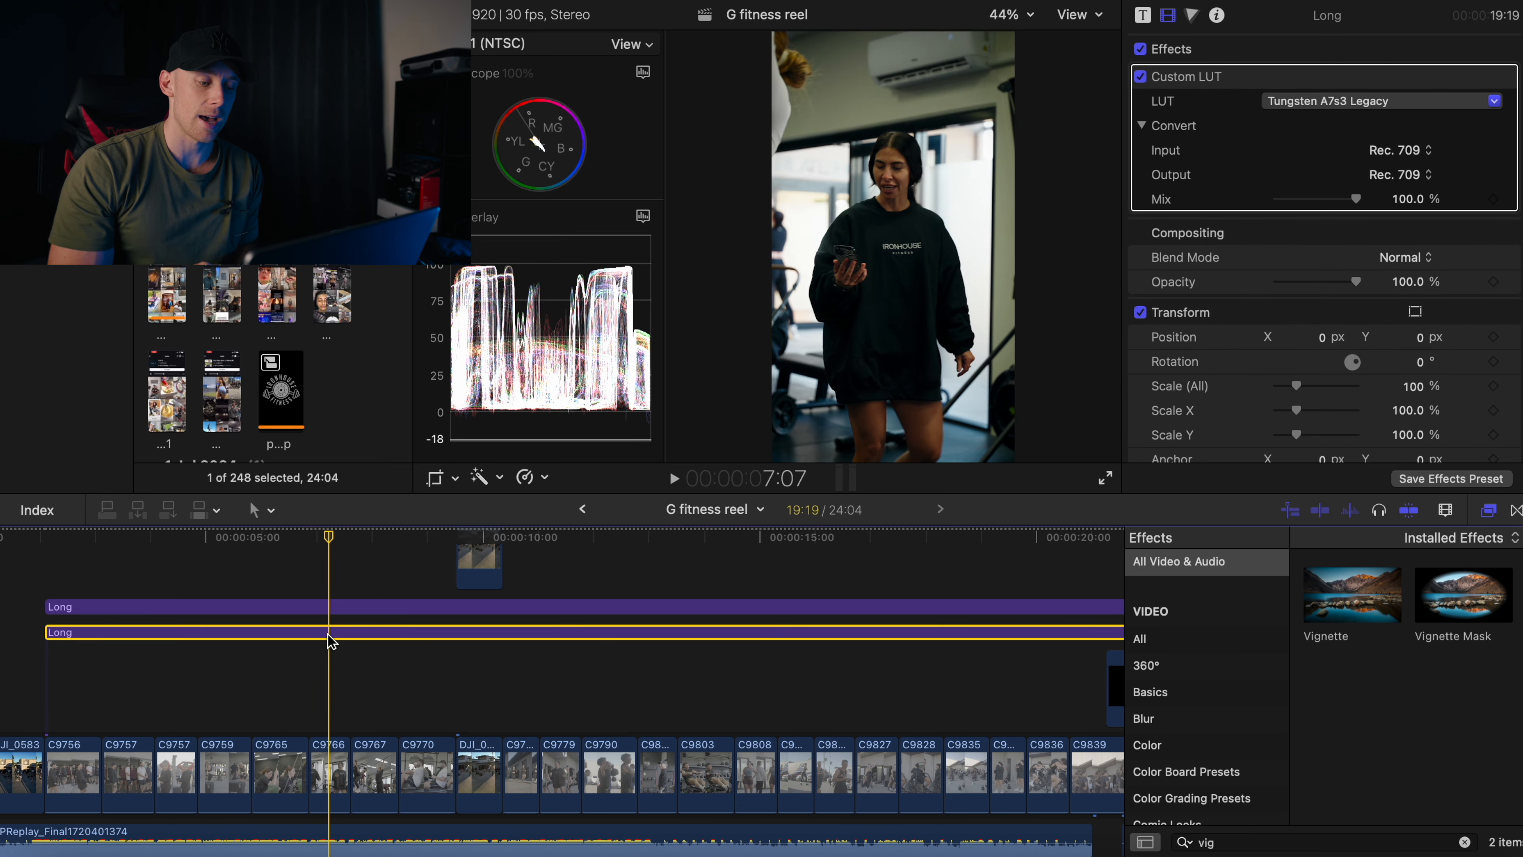
pyautogui.click(334, 608)
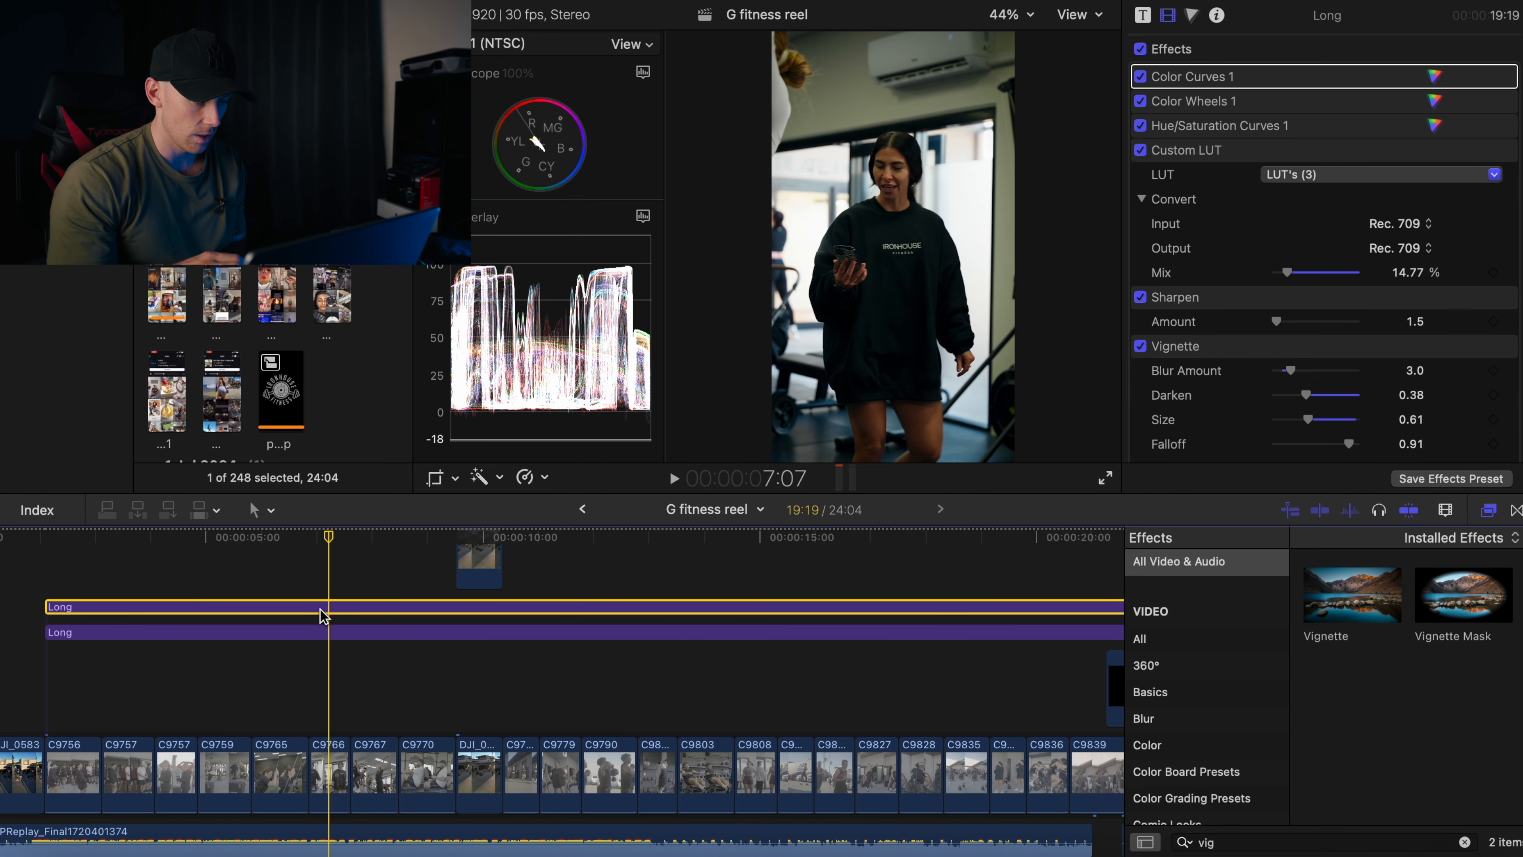
# Add a Color Curves correction to clip C9766.
pyautogui.click(331, 757)
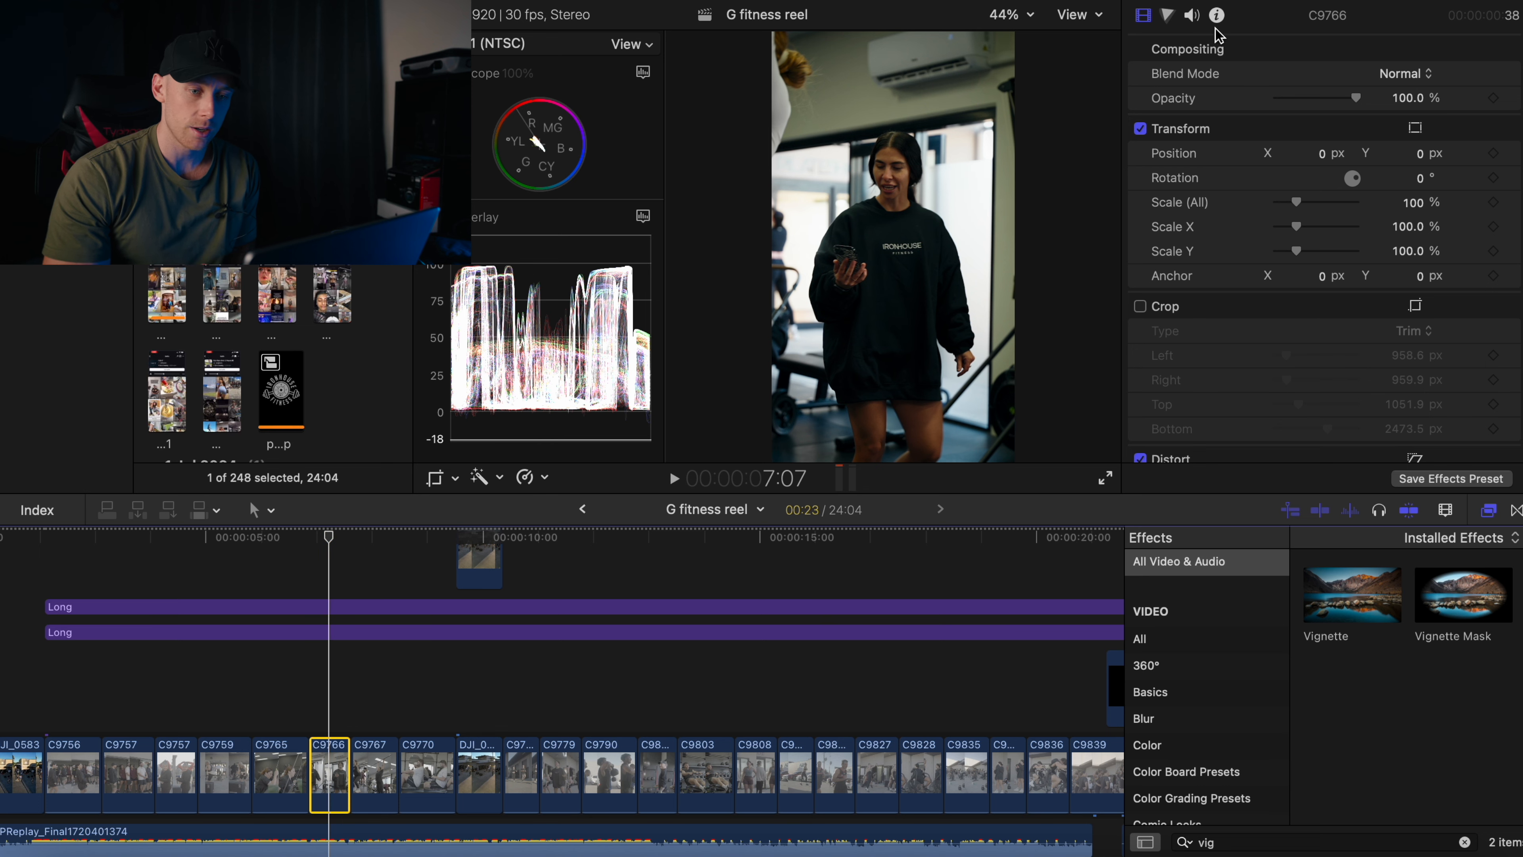
pyautogui.click(1167, 15)
pyautogui.click(1199, 49)
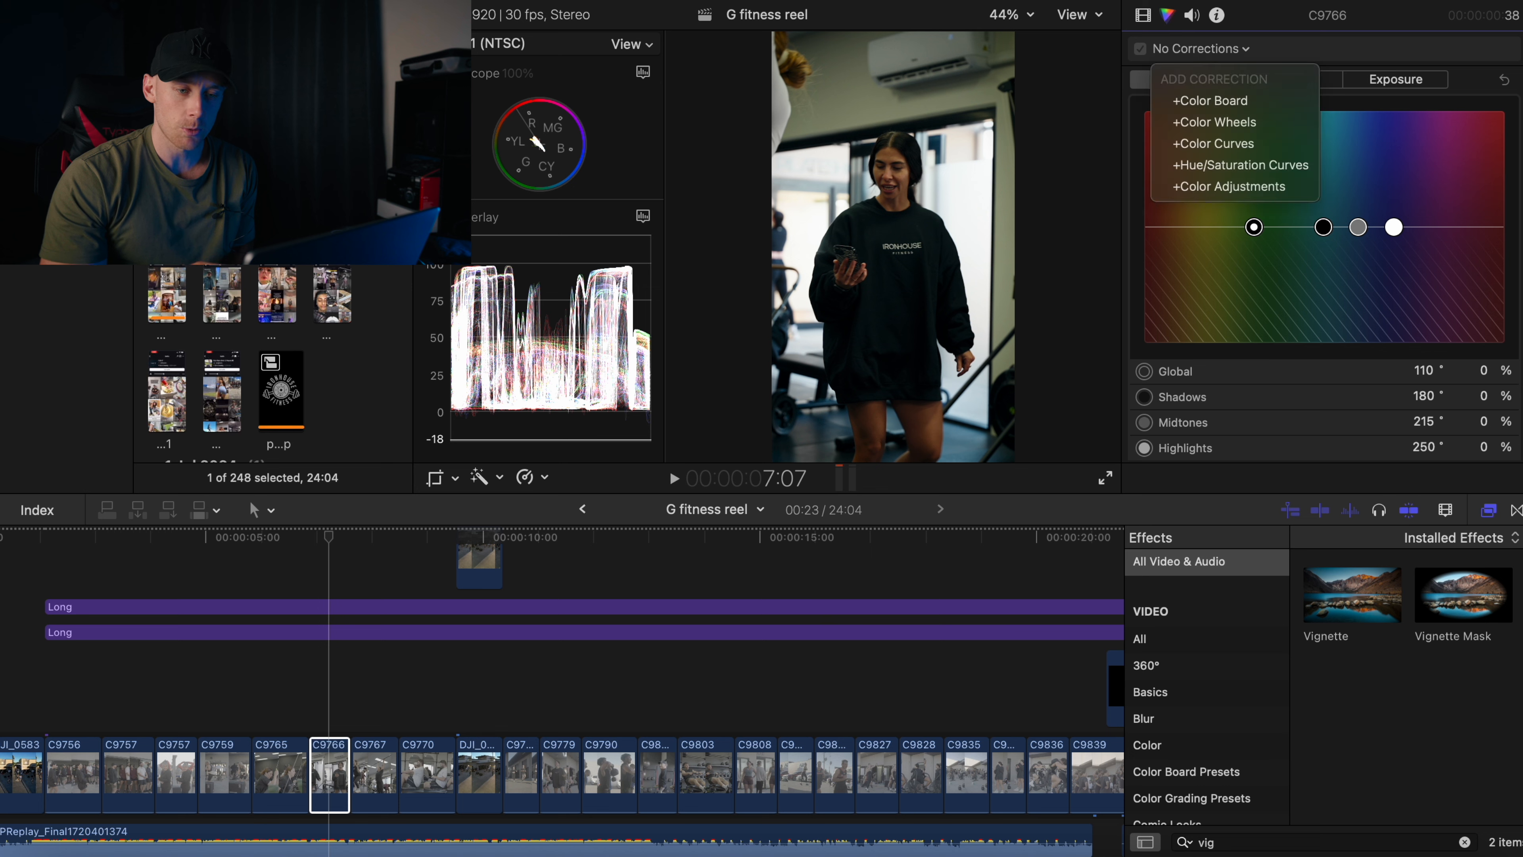
pyautogui.click(1225, 147)
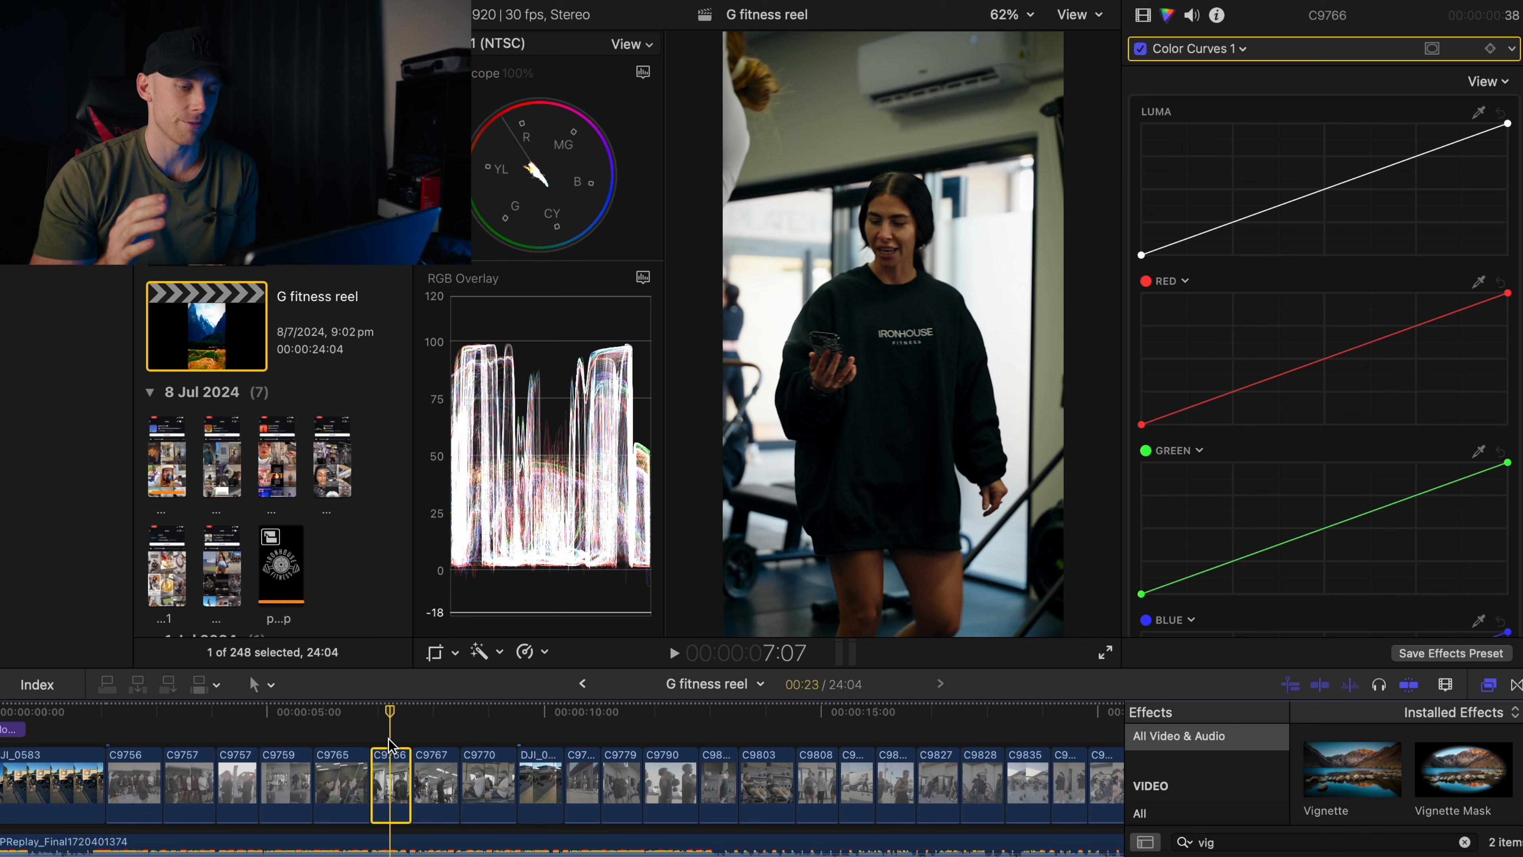
# Try lowering the midpoint of clip C9766's green curve, and remove the added control point.
pyautogui.scroll(-3, 1343, 486)
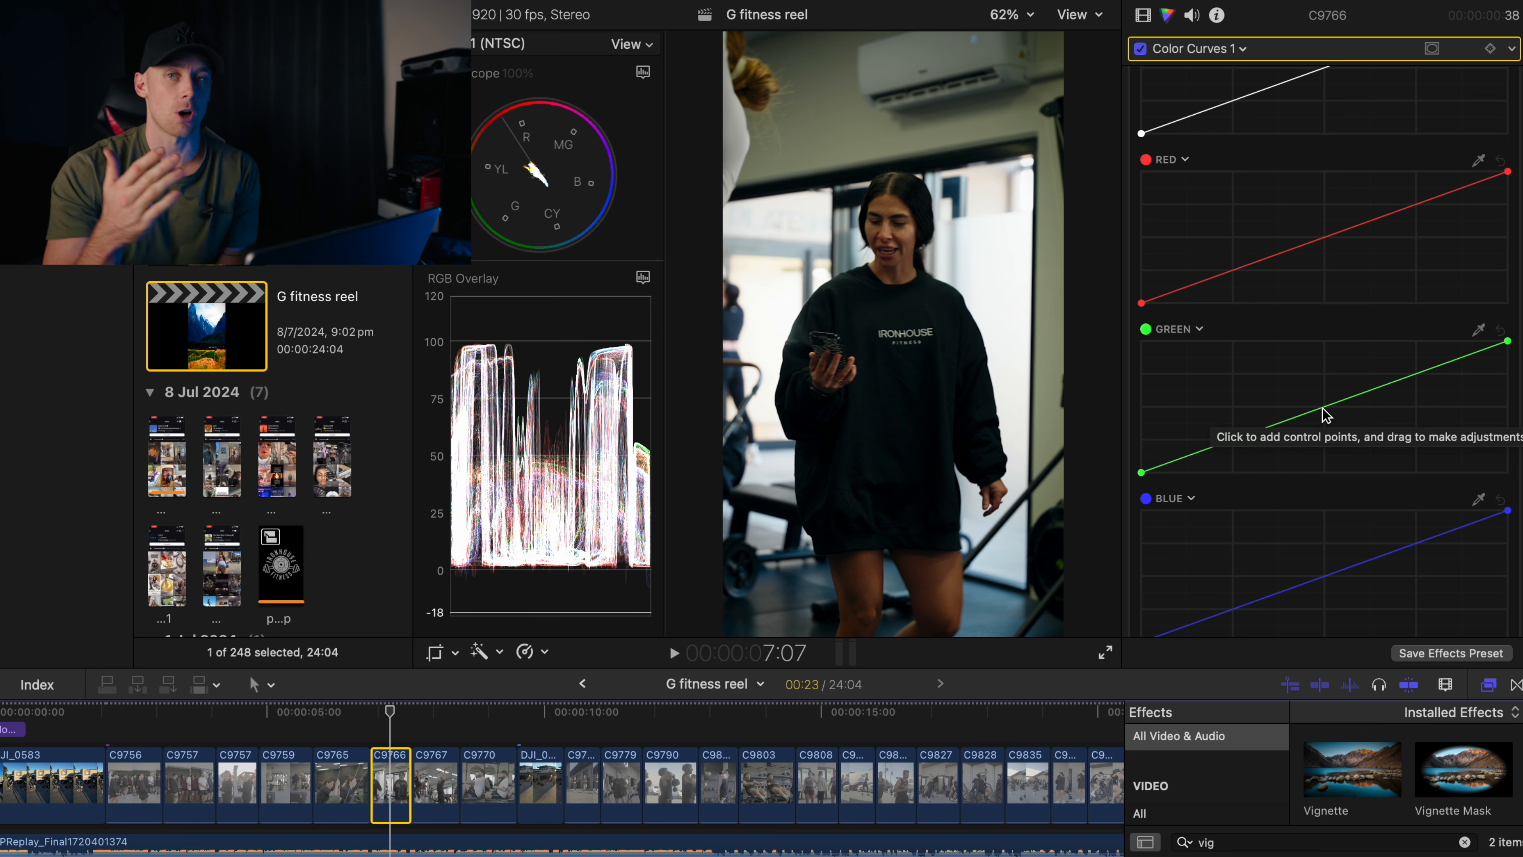
pyautogui.moveTo(1321, 411)
pyautogui.mouseDown()
pyautogui.moveTo(1313, 387)
pyautogui.moveTo(1326, 423)
pyautogui.mouseUp()
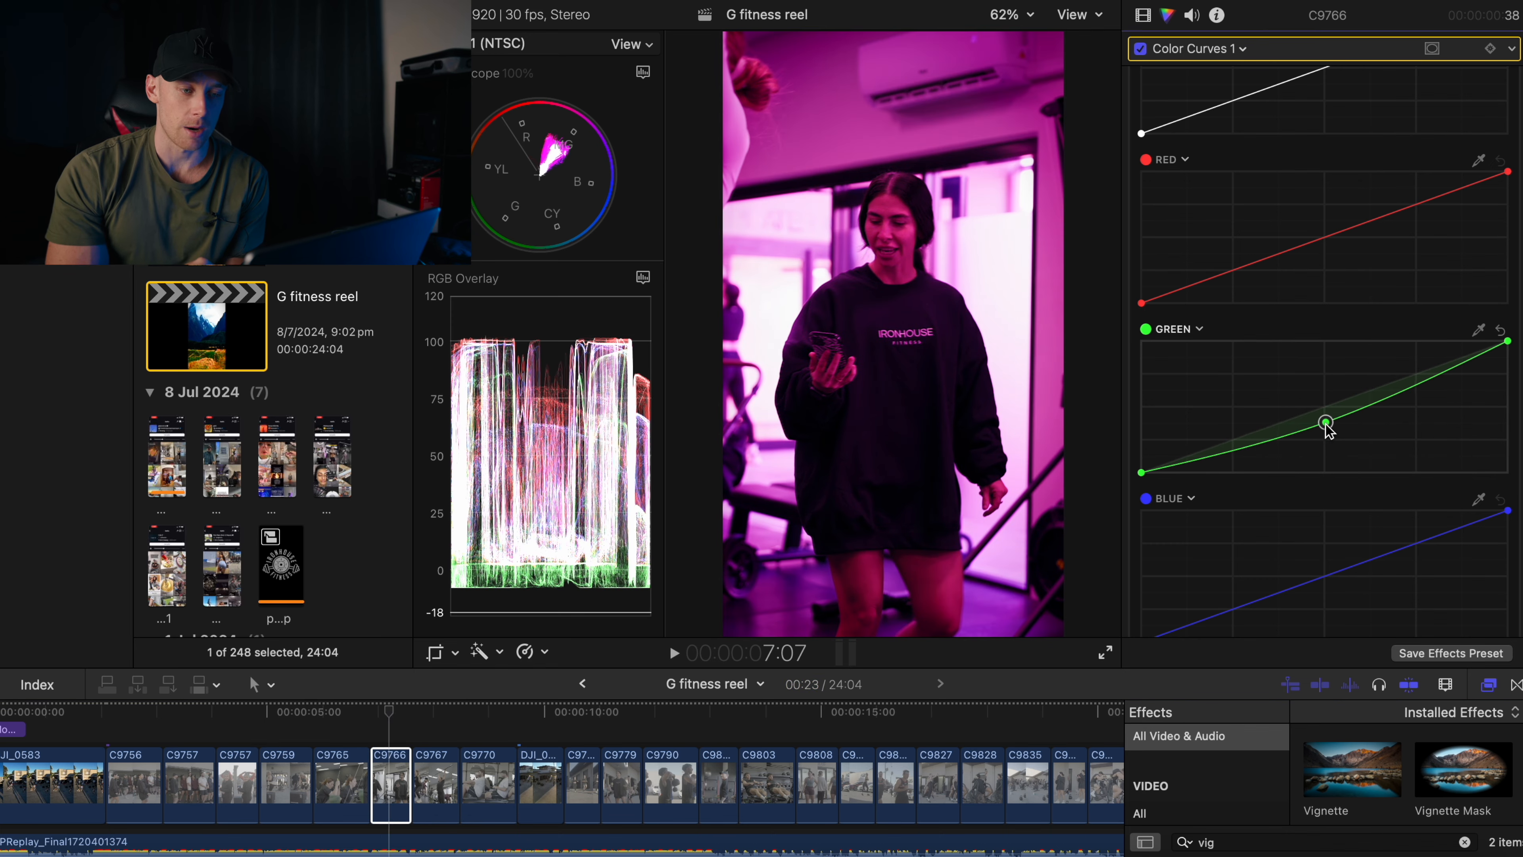
pyautogui.press('Delete')
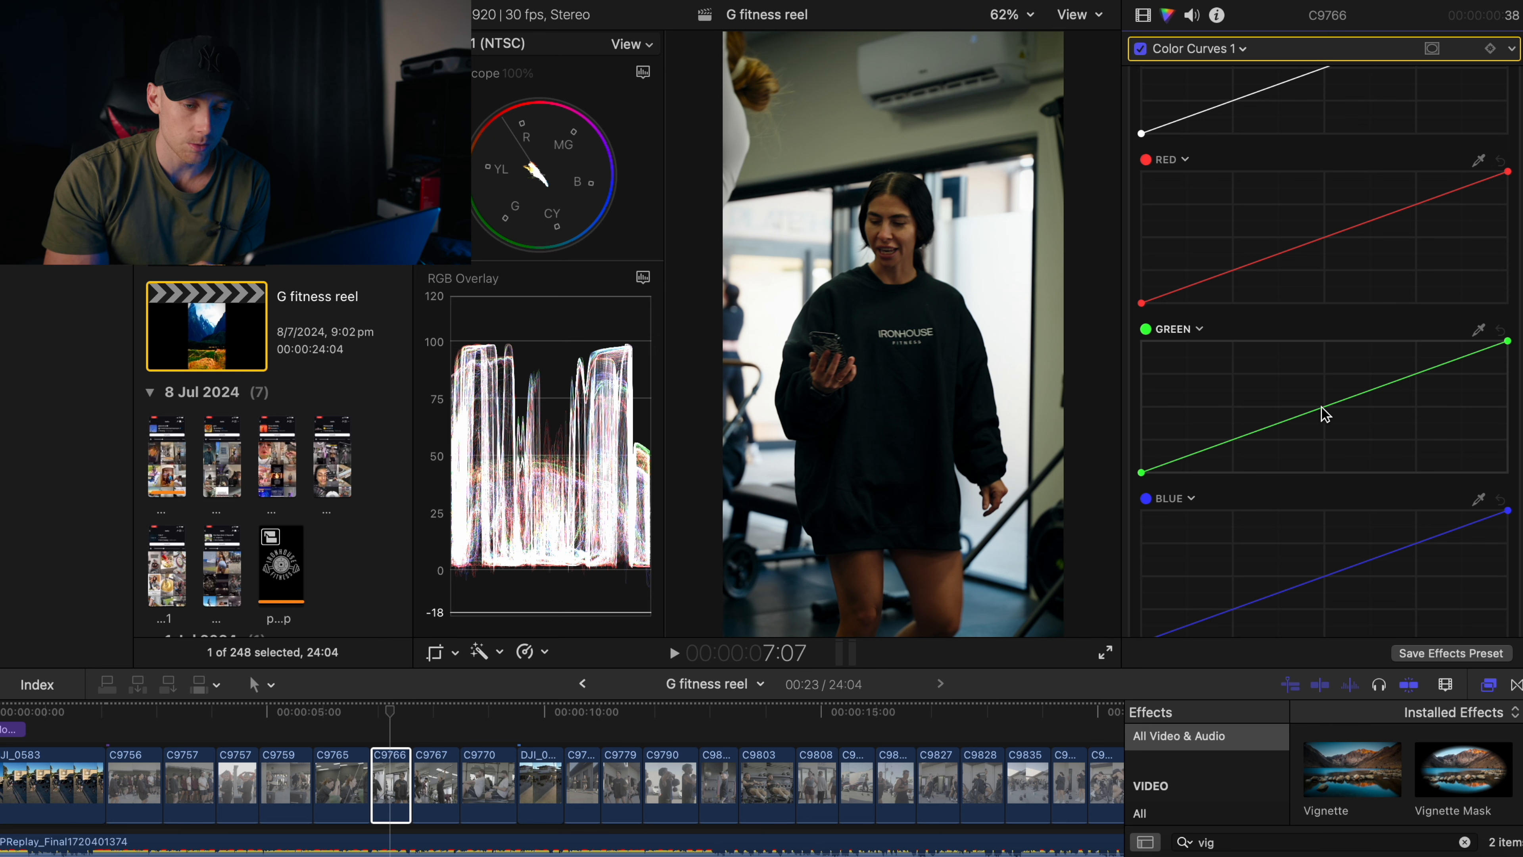
# Add a midpoint to clip C9766's green curve, lower it very slightly, and compare the image with Color Curves off and on.
pyautogui.click(1323, 408)
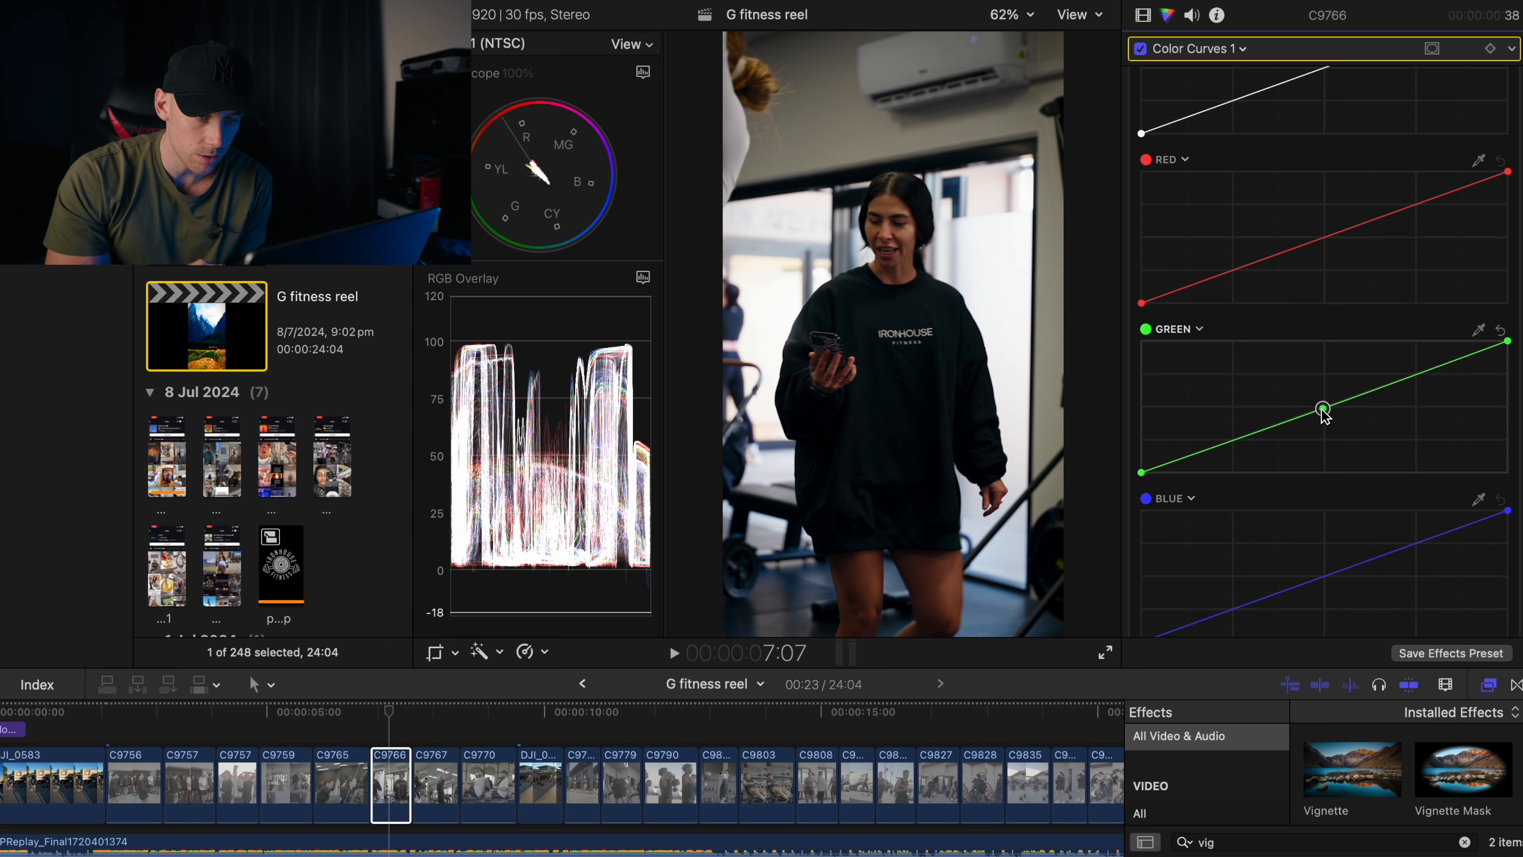
pyautogui.click(1141, 49)
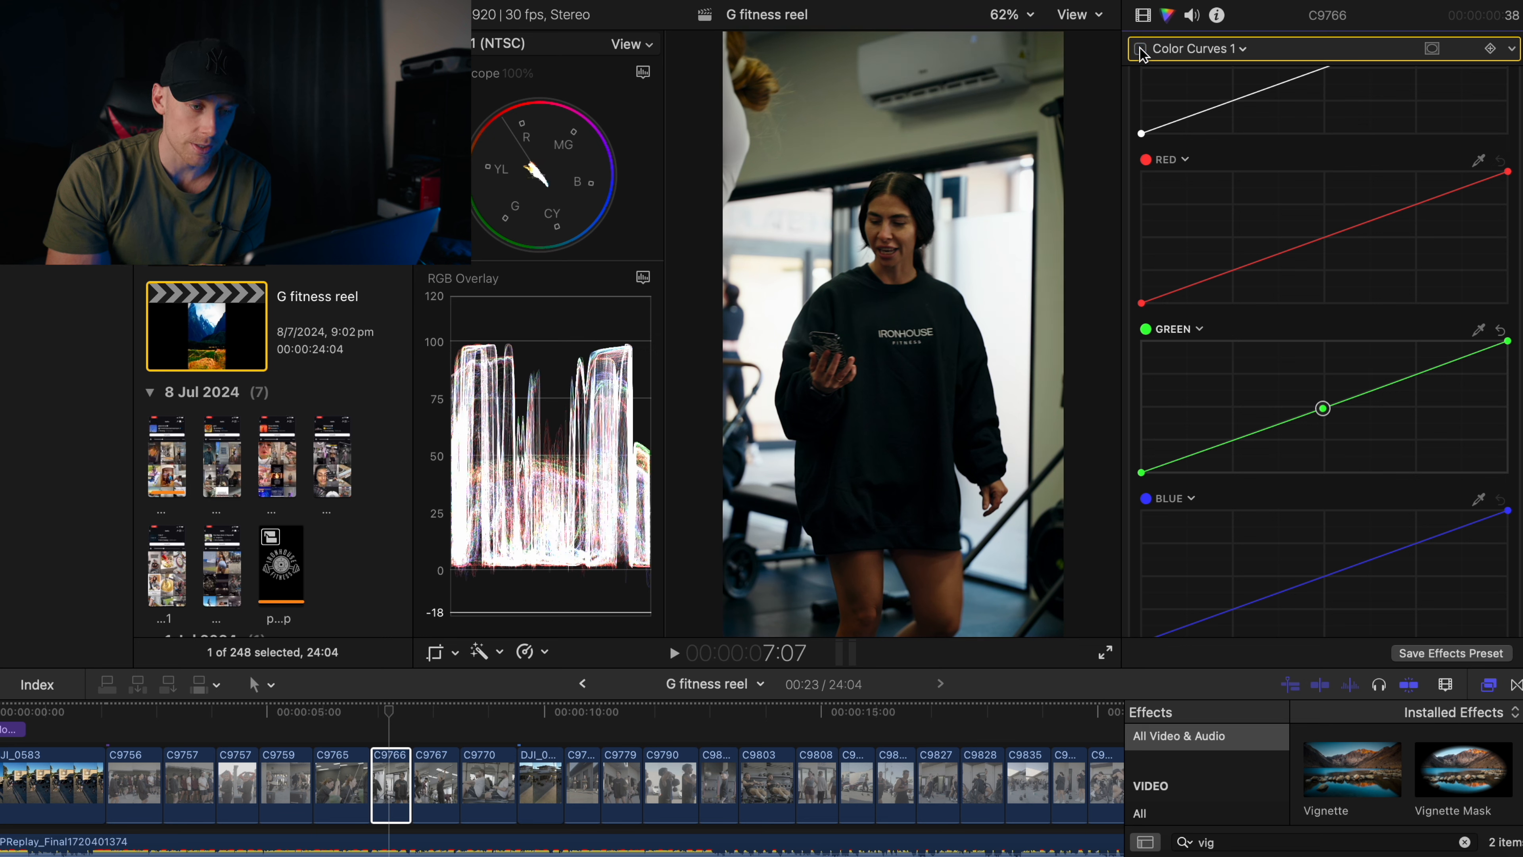
pyautogui.click(1140, 48)
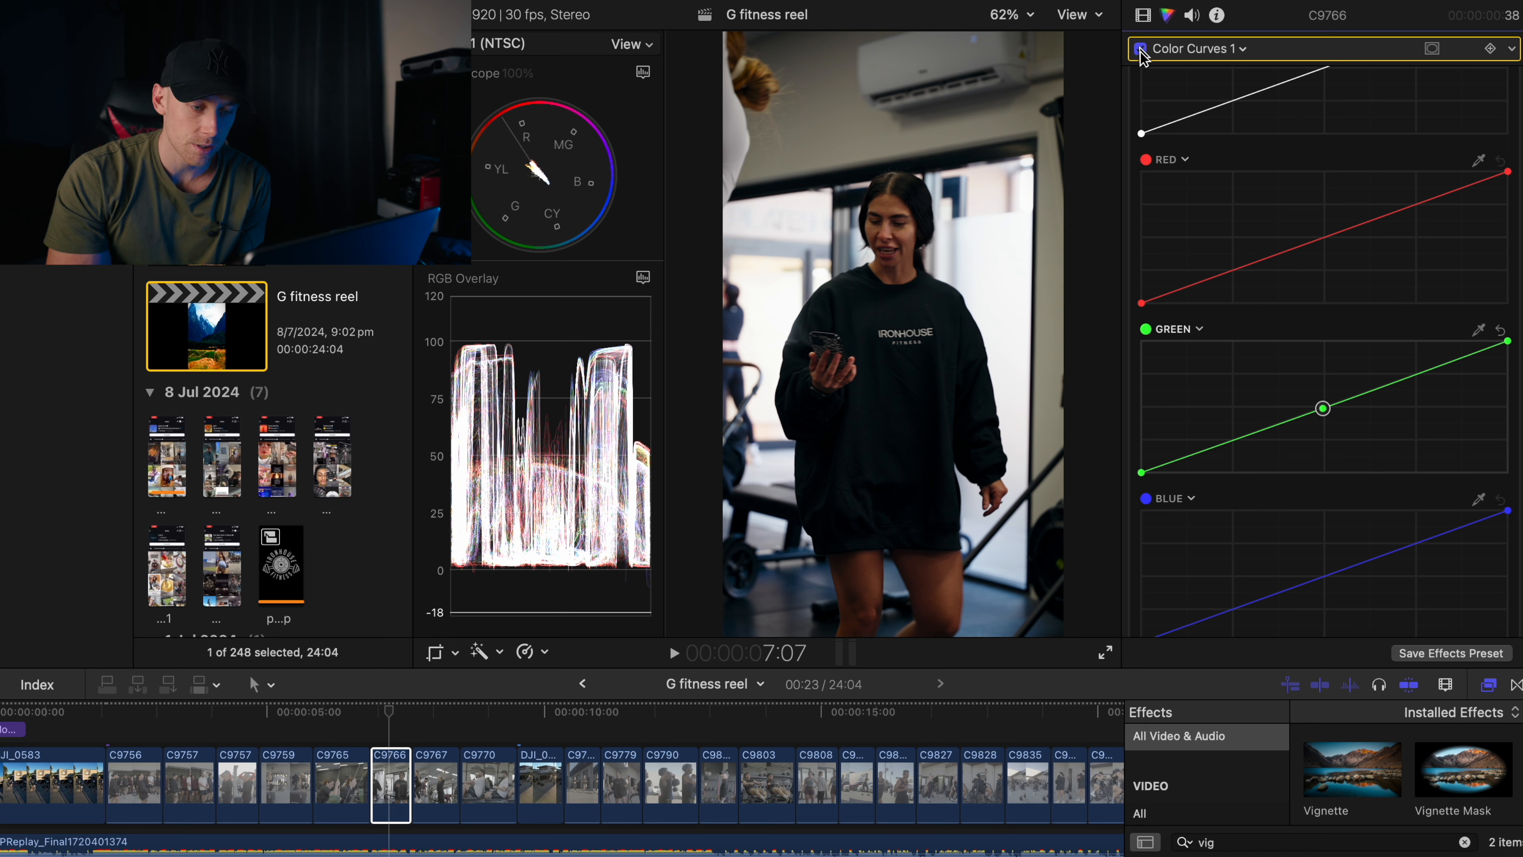
pyautogui.click(1324, 411)
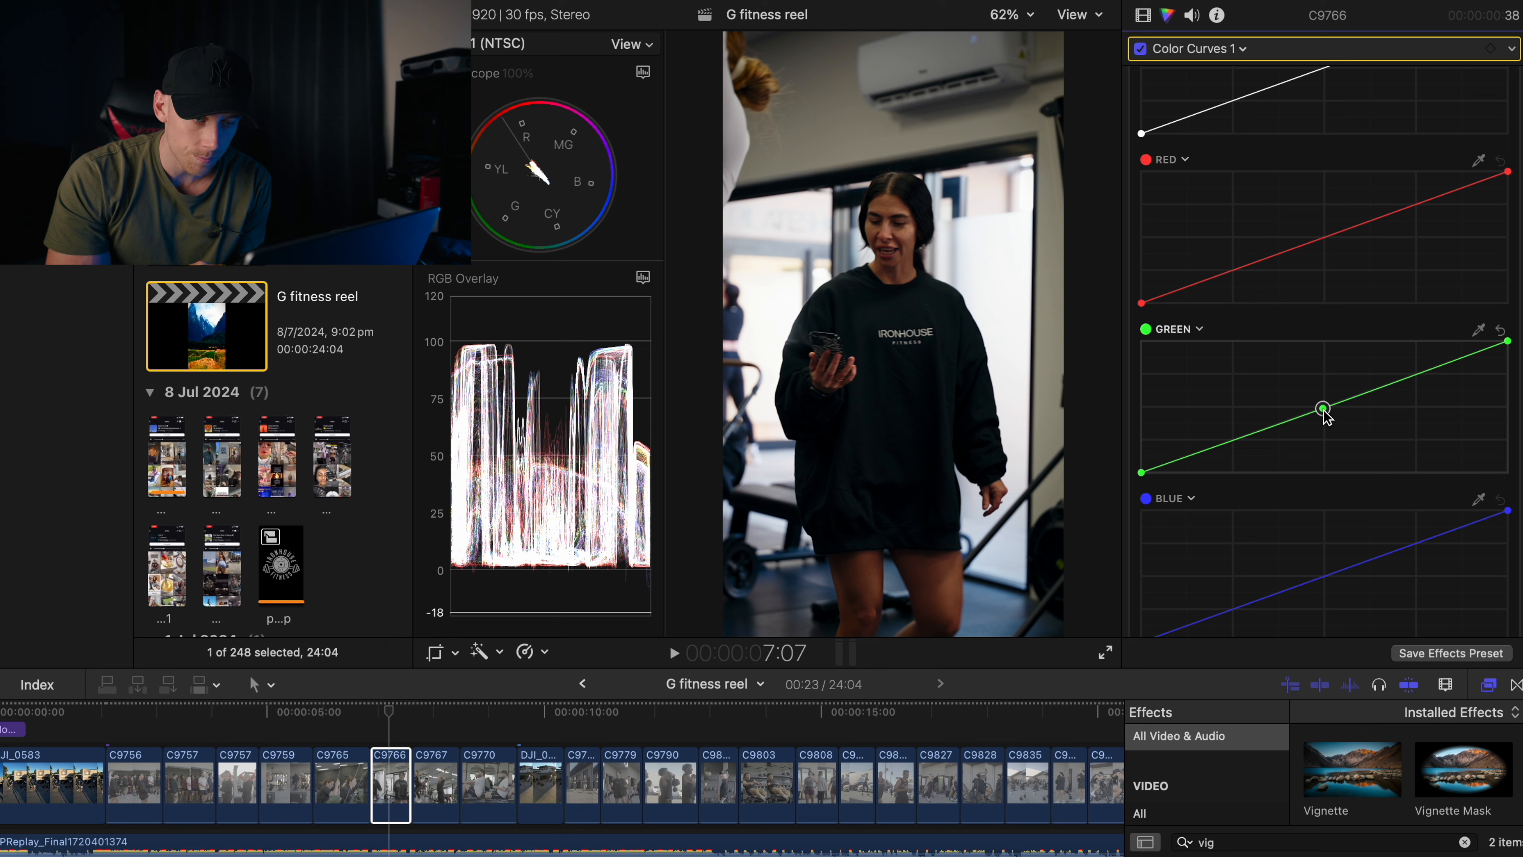
pyautogui.click(1140, 49)
pyautogui.click(1140, 49)
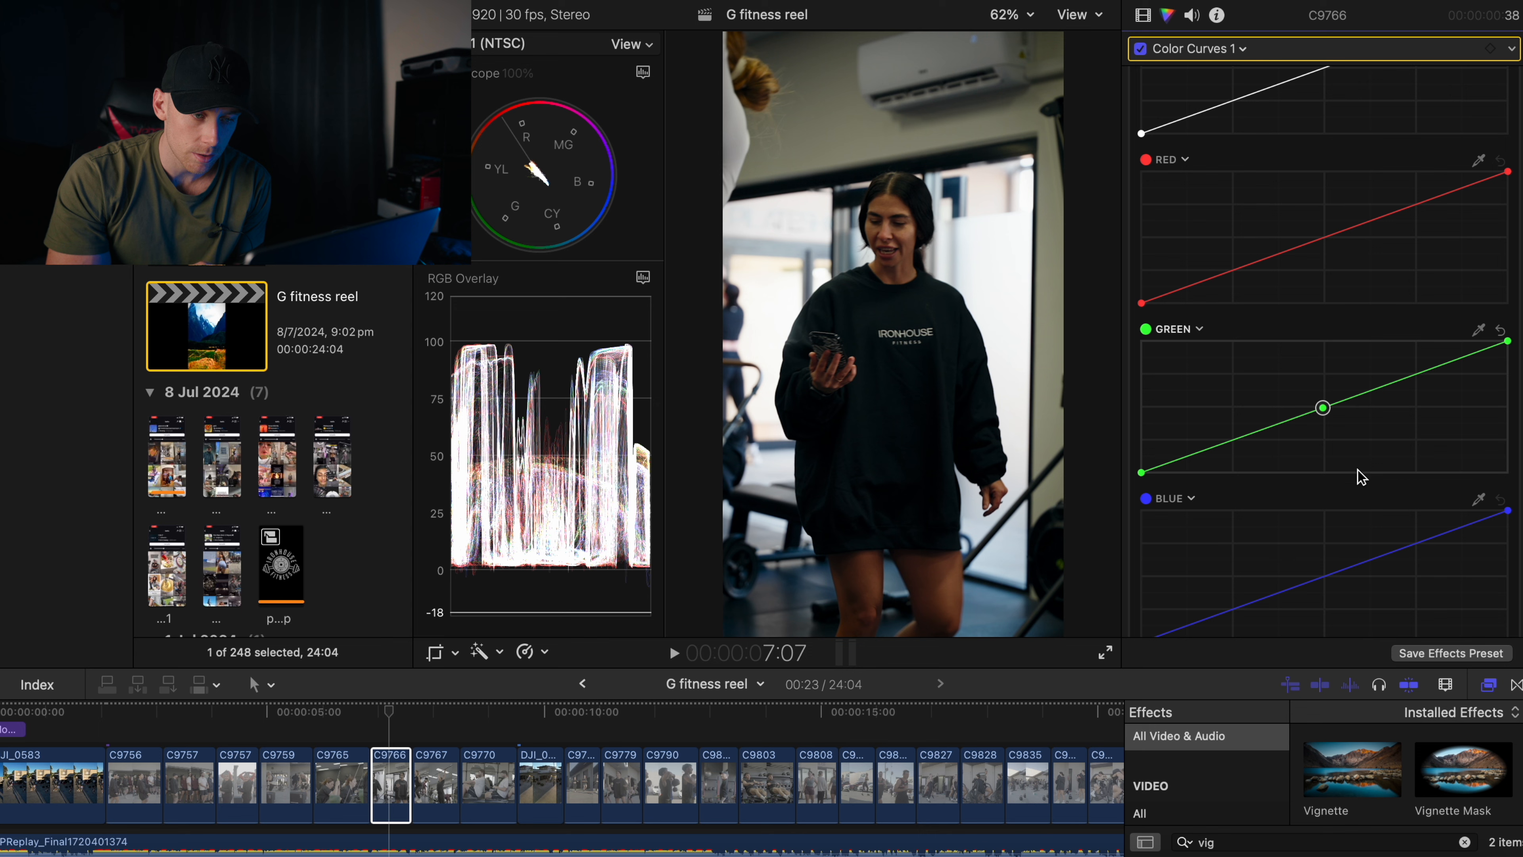
# Add midpoint control points to the blue and red curves of clip C9766 and fine-tune them slightly.
pyautogui.scroll(-3, 1358, 474)
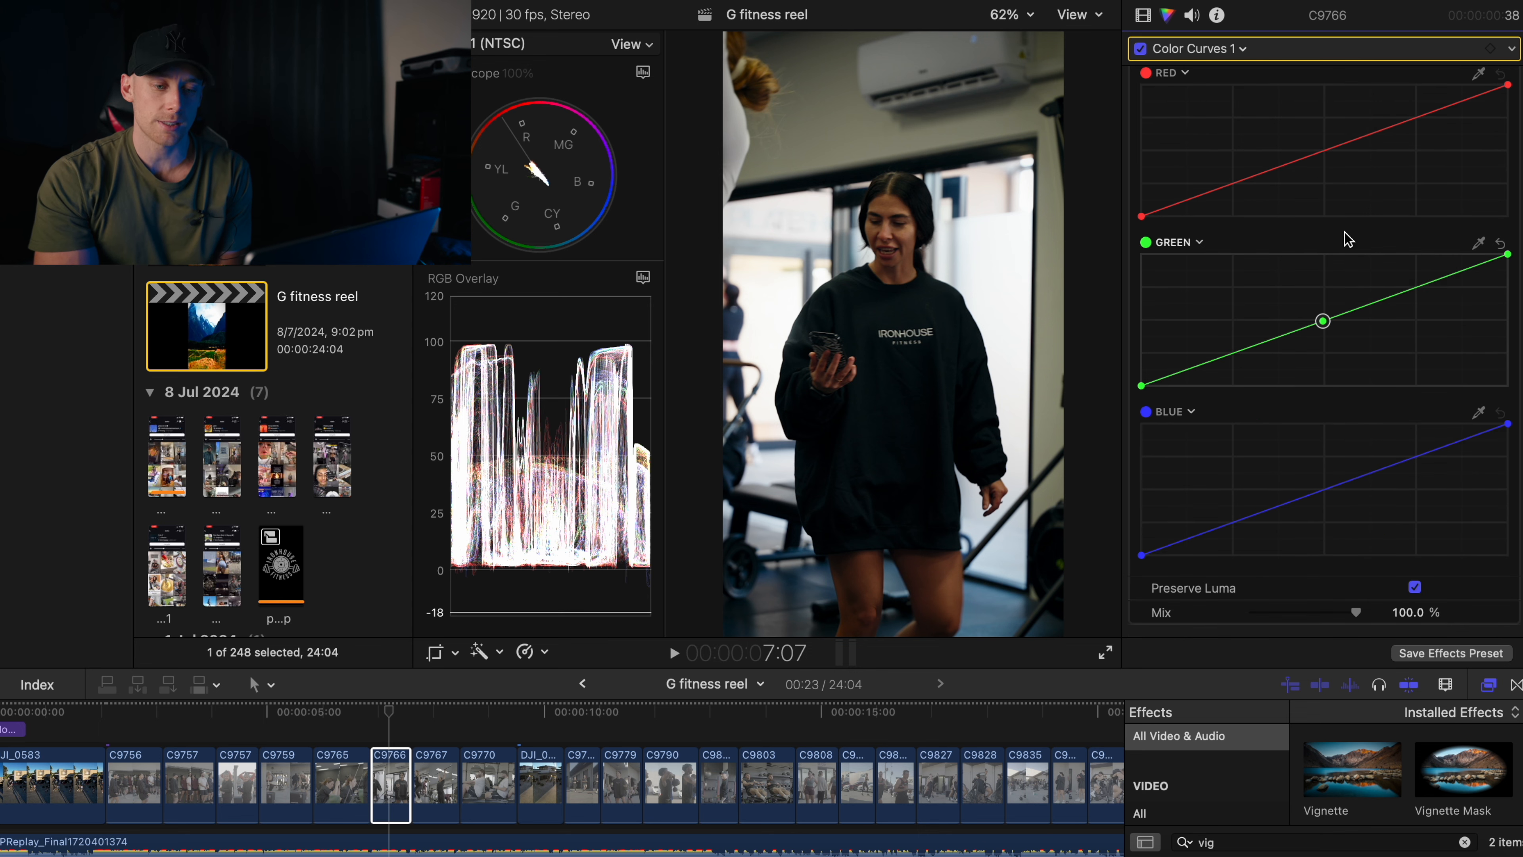
pyautogui.click(1324, 490)
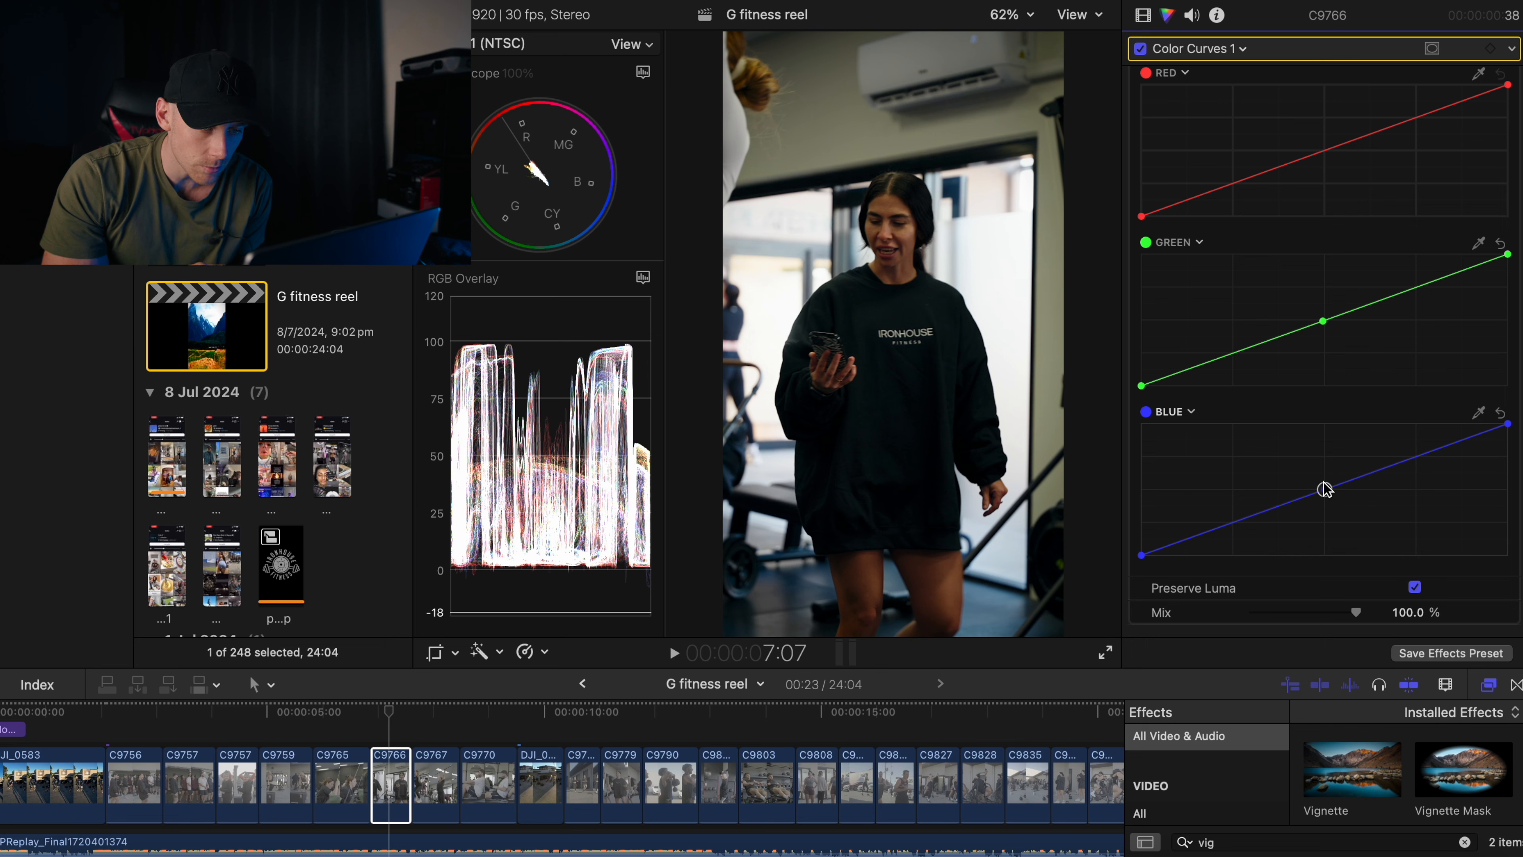
pyautogui.scroll(5, 1314, 438)
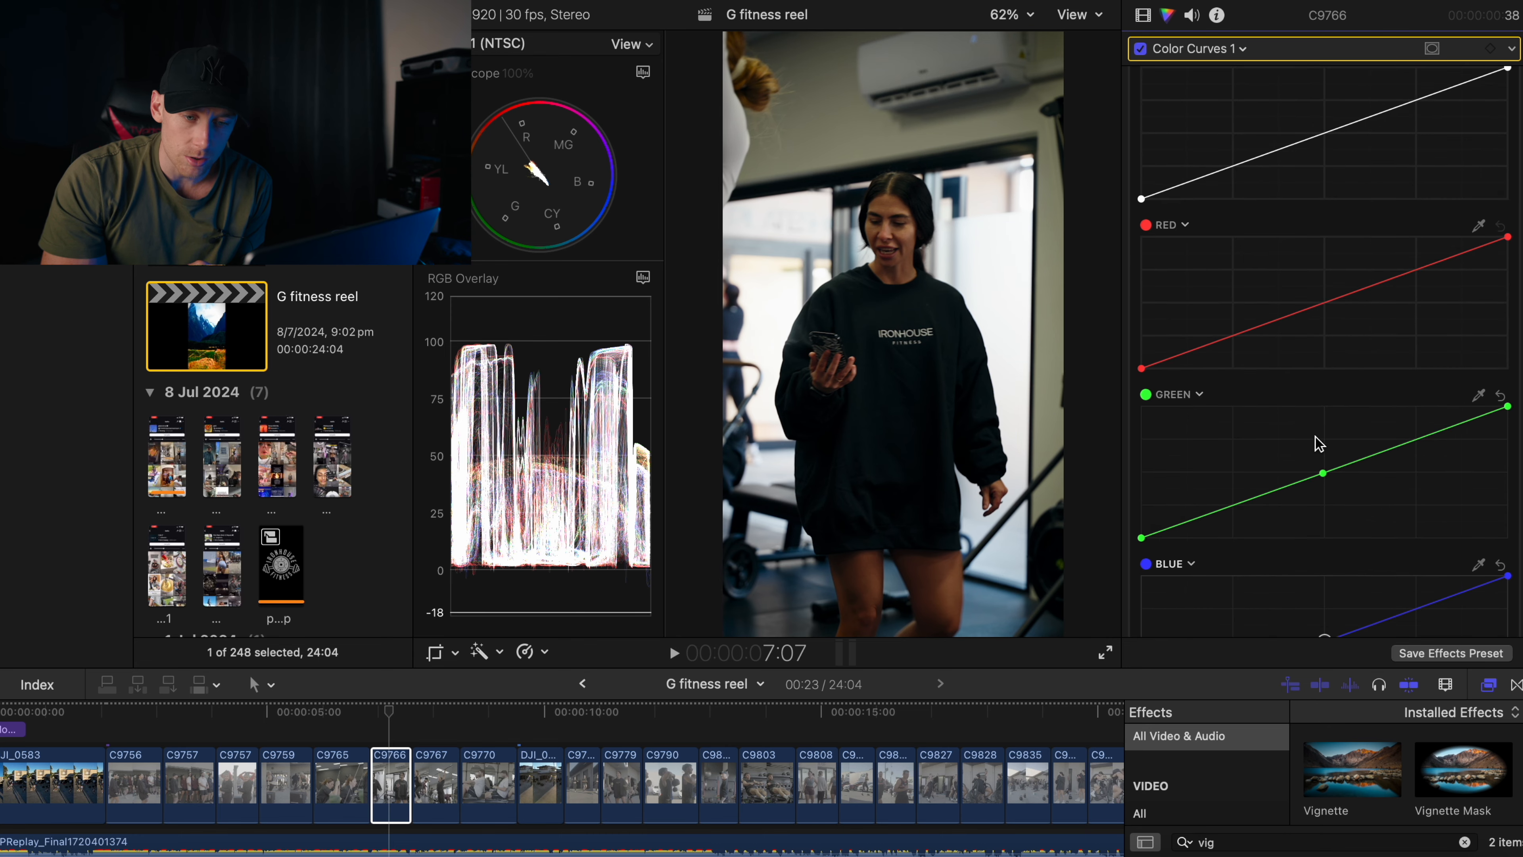
pyautogui.click(1323, 300)
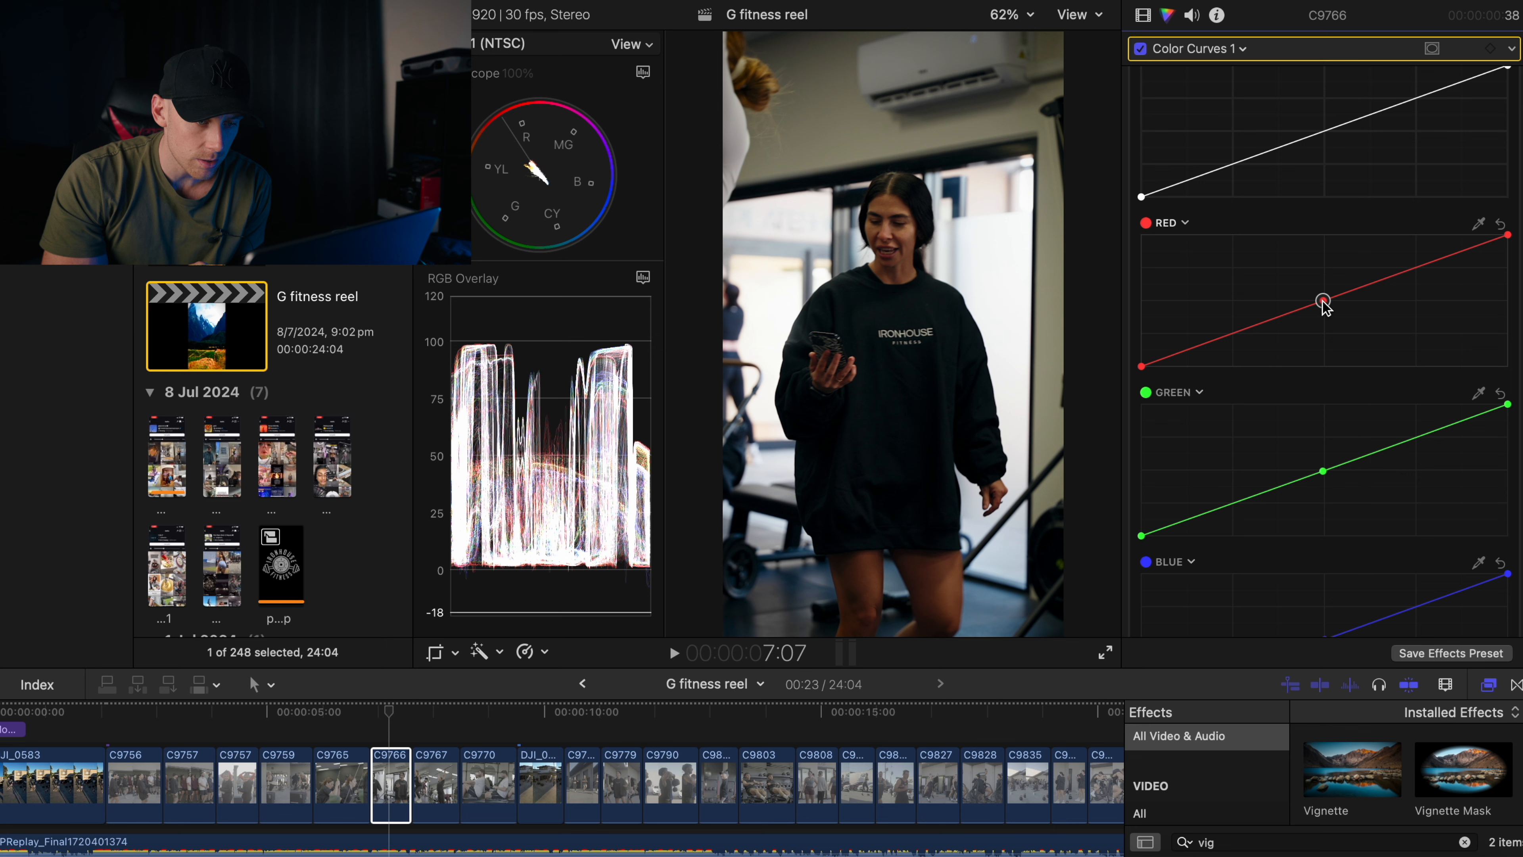
pyautogui.scroll(-4, 1325, 307)
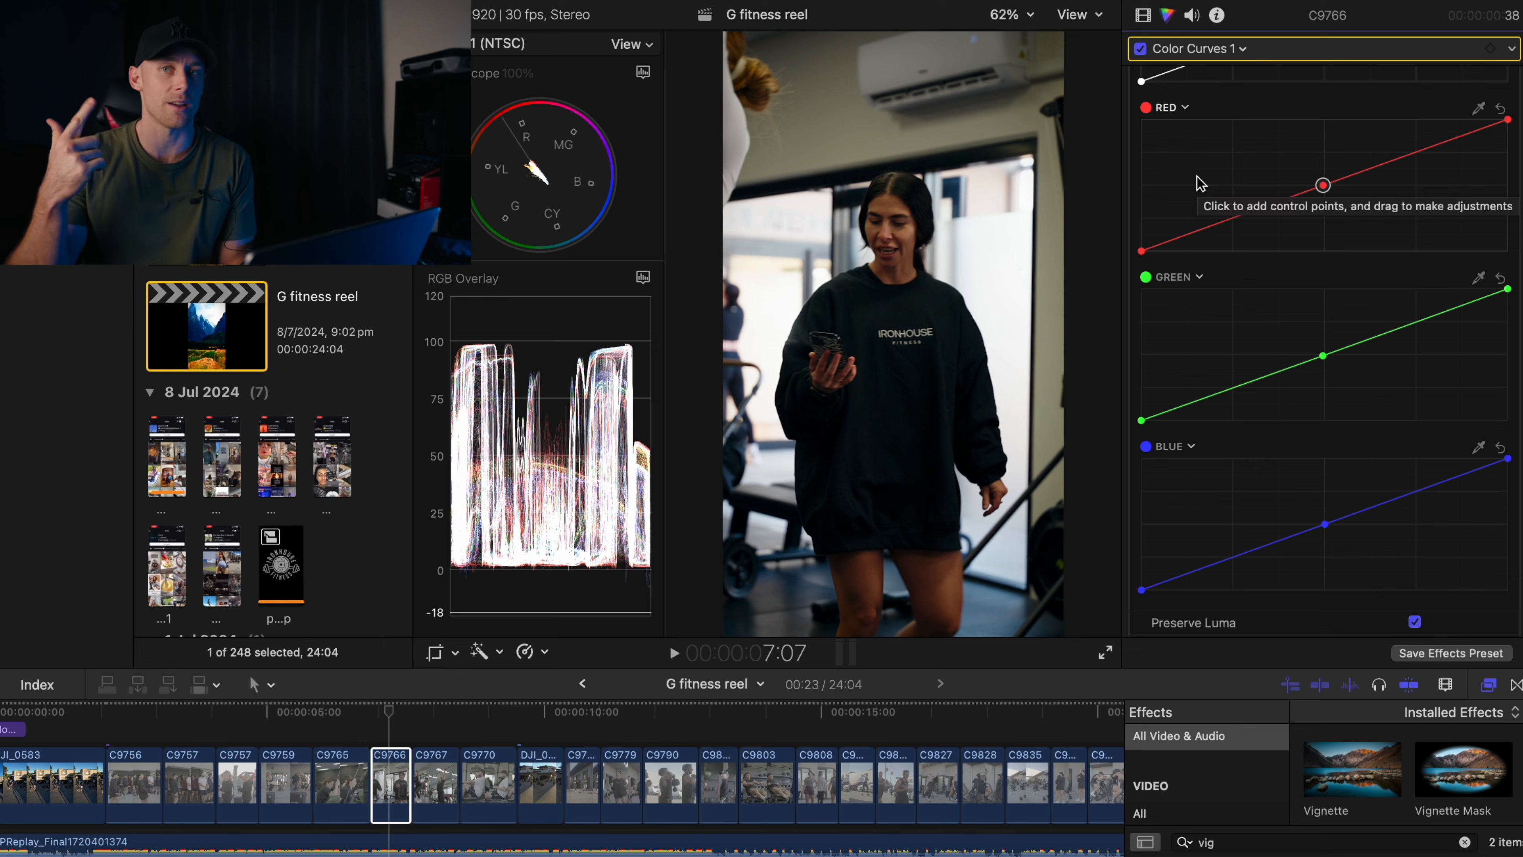
# Trim clip C9766 to the woman's face, about 948 px left, 986 px right, 1043 px top and 2484 px bottom, viewed at 150%.
pyautogui.click(1143, 15)
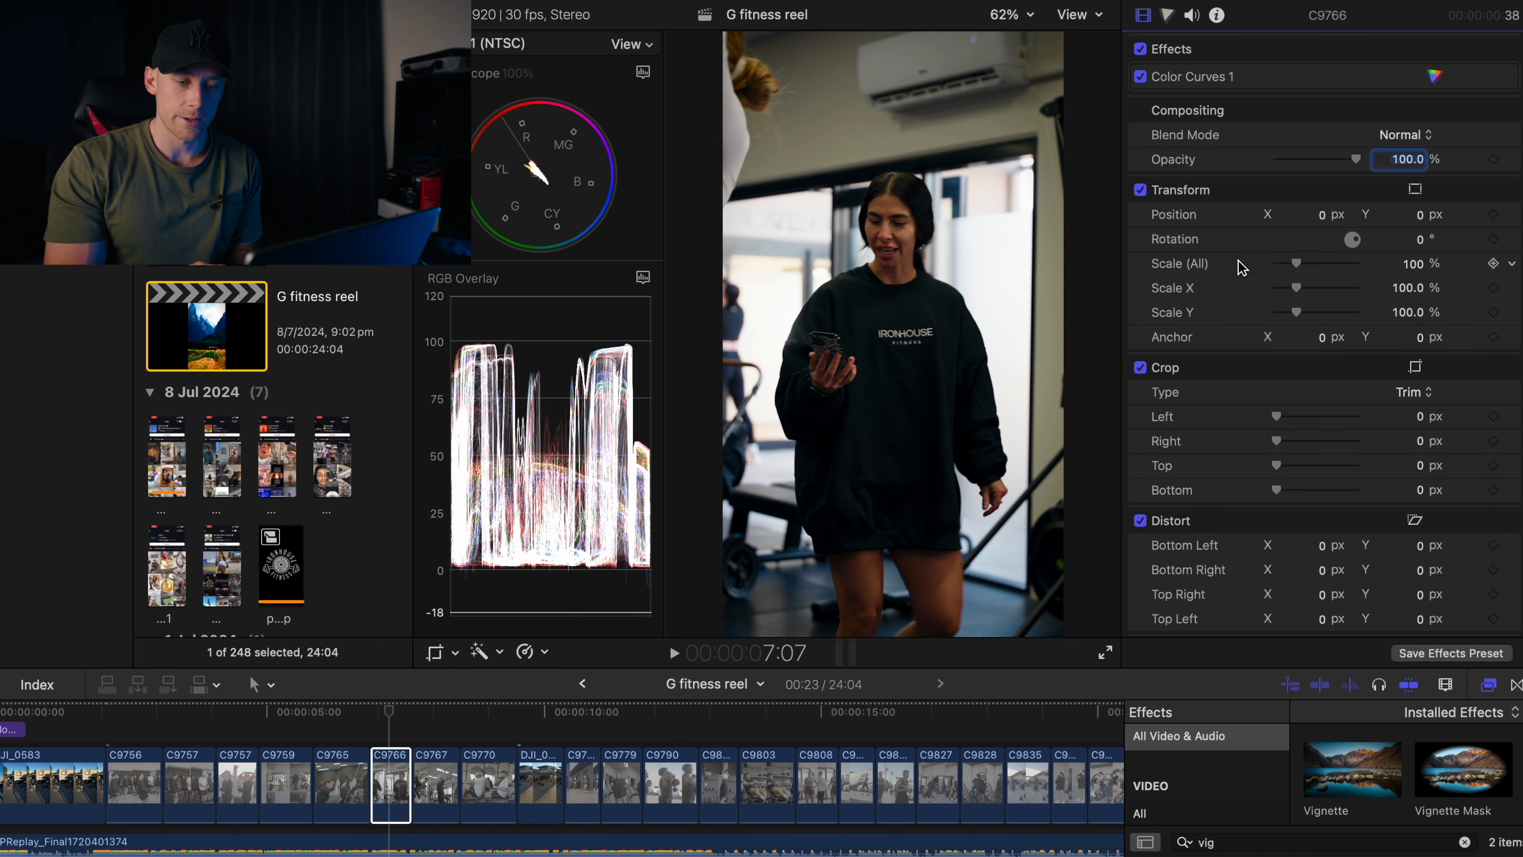
pyautogui.scroll(-3, 1241, 264)
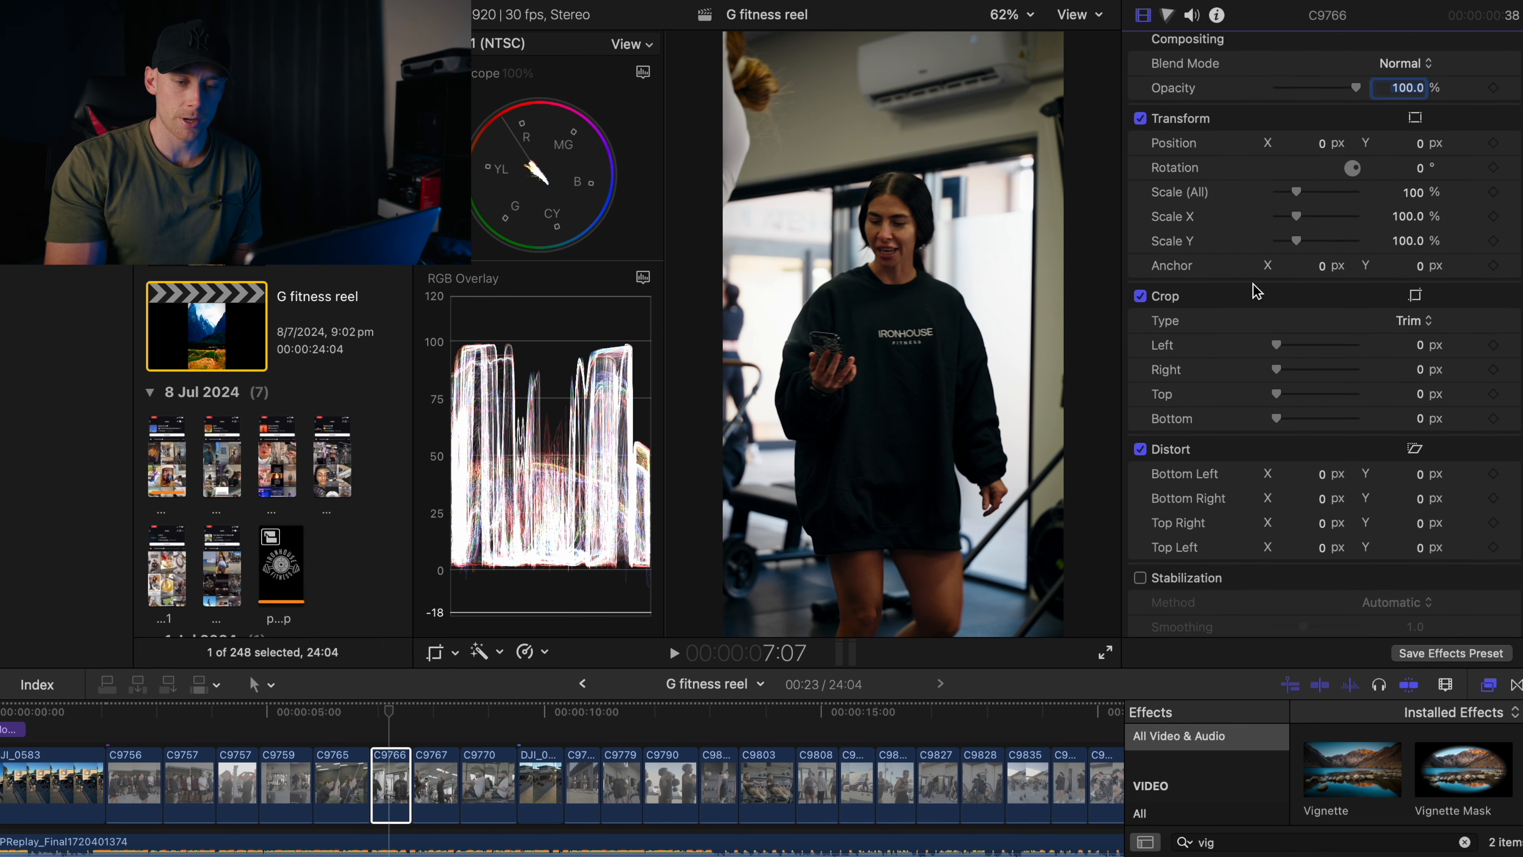
pyautogui.click(1416, 297)
pyautogui.moveTo(1063, 35); pyautogui.dragTo(908, 206)
pyautogui.moveTo(723, 634); pyautogui.dragTo(879, 255)
pyautogui.click(1026, 15)
pyautogui.click(1023, 144)
pyautogui.moveTo(896, 190)
pyautogui.mouseDown()
pyautogui.moveTo(881, 173)
pyautogui.moveTo(886, 188)
pyautogui.mouseUp()
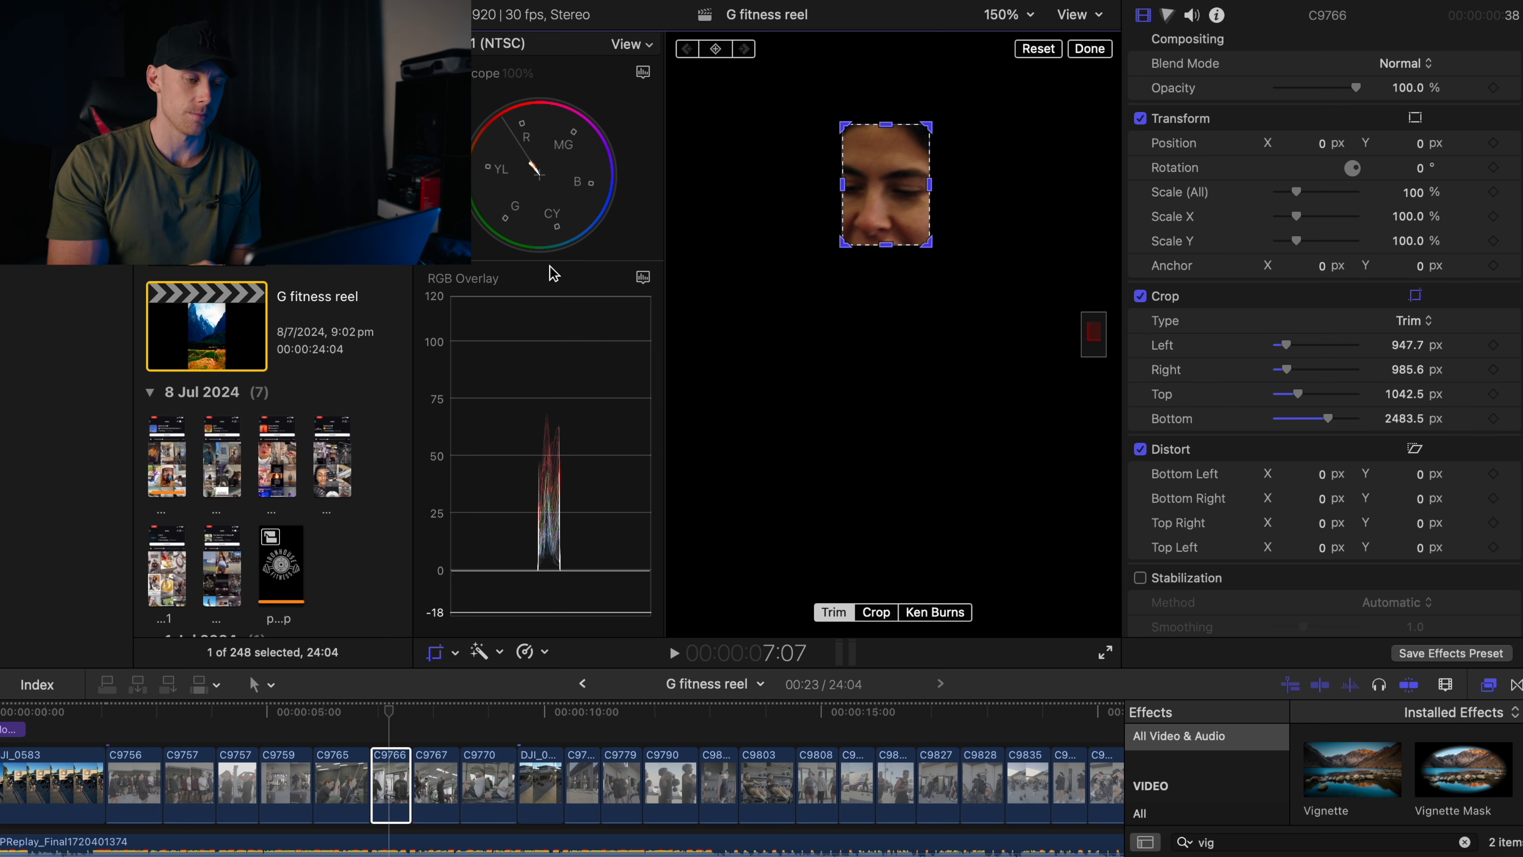
# Enlarge the vectorscope and compare the cropped face's skin tone against the indicator line with Color Curves off and on.
pyautogui.moveTo(558, 265); pyautogui.dragTo(552, 382)
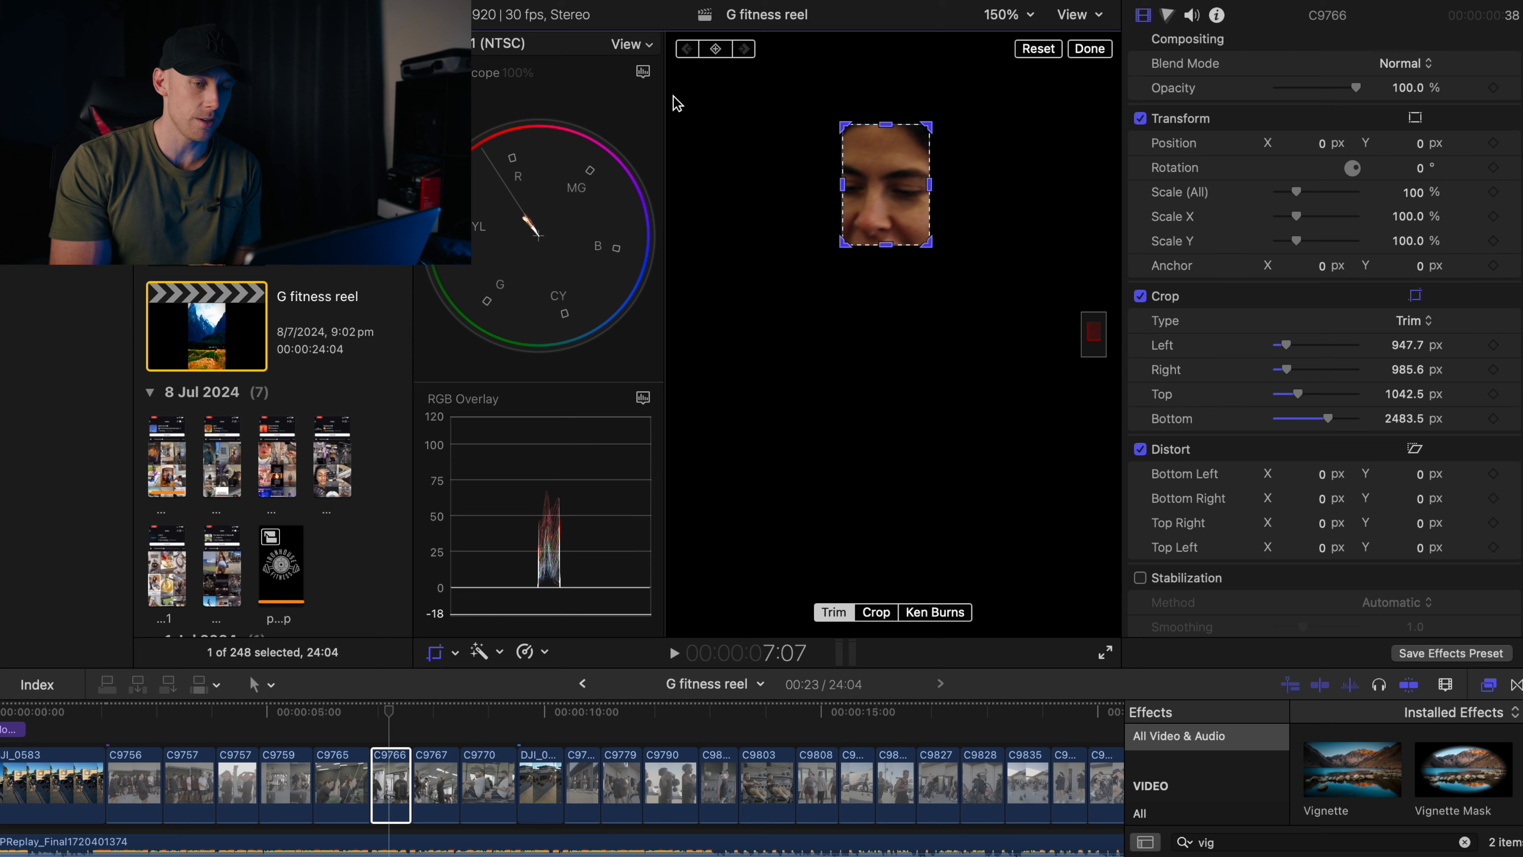
pyautogui.click(395, 790)
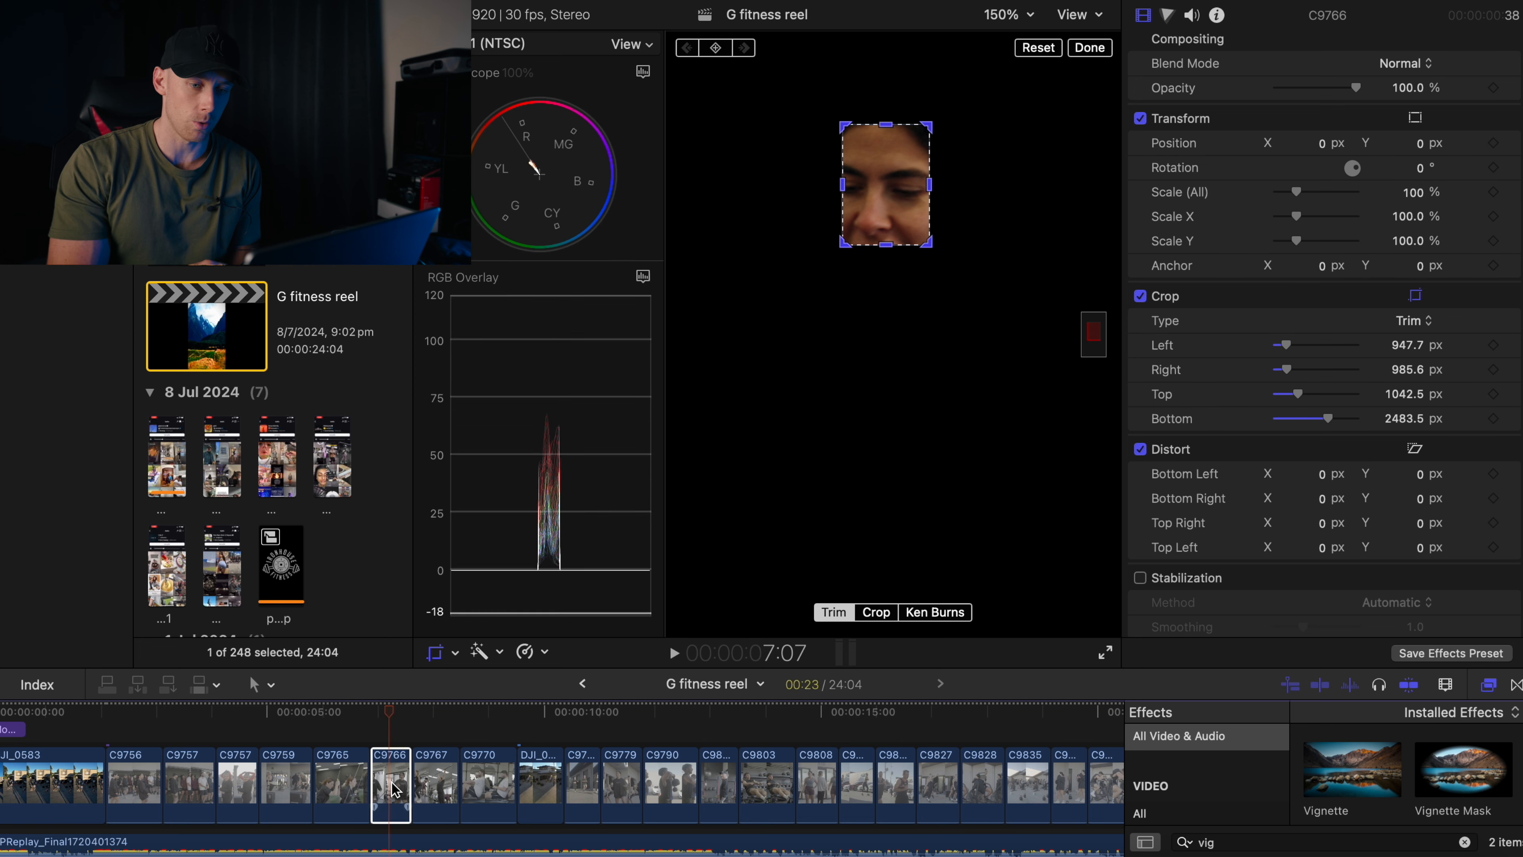
pyautogui.click(1168, 15)
pyautogui.click(1141, 50)
pyautogui.click(1141, 51)
pyautogui.click(1141, 50)
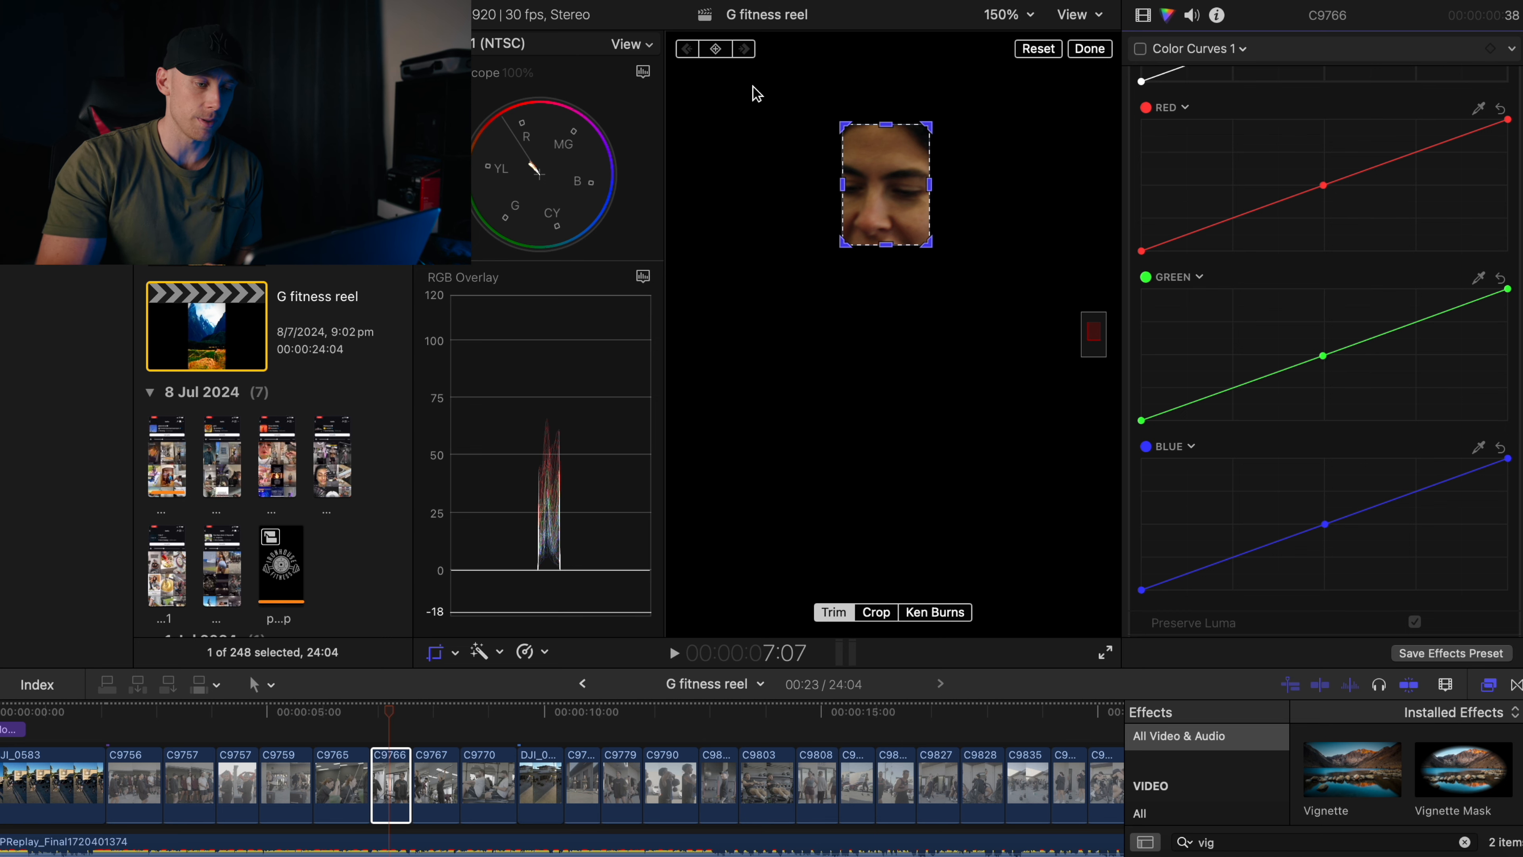
pyautogui.moveTo(552, 264); pyautogui.dragTo(554, 323)
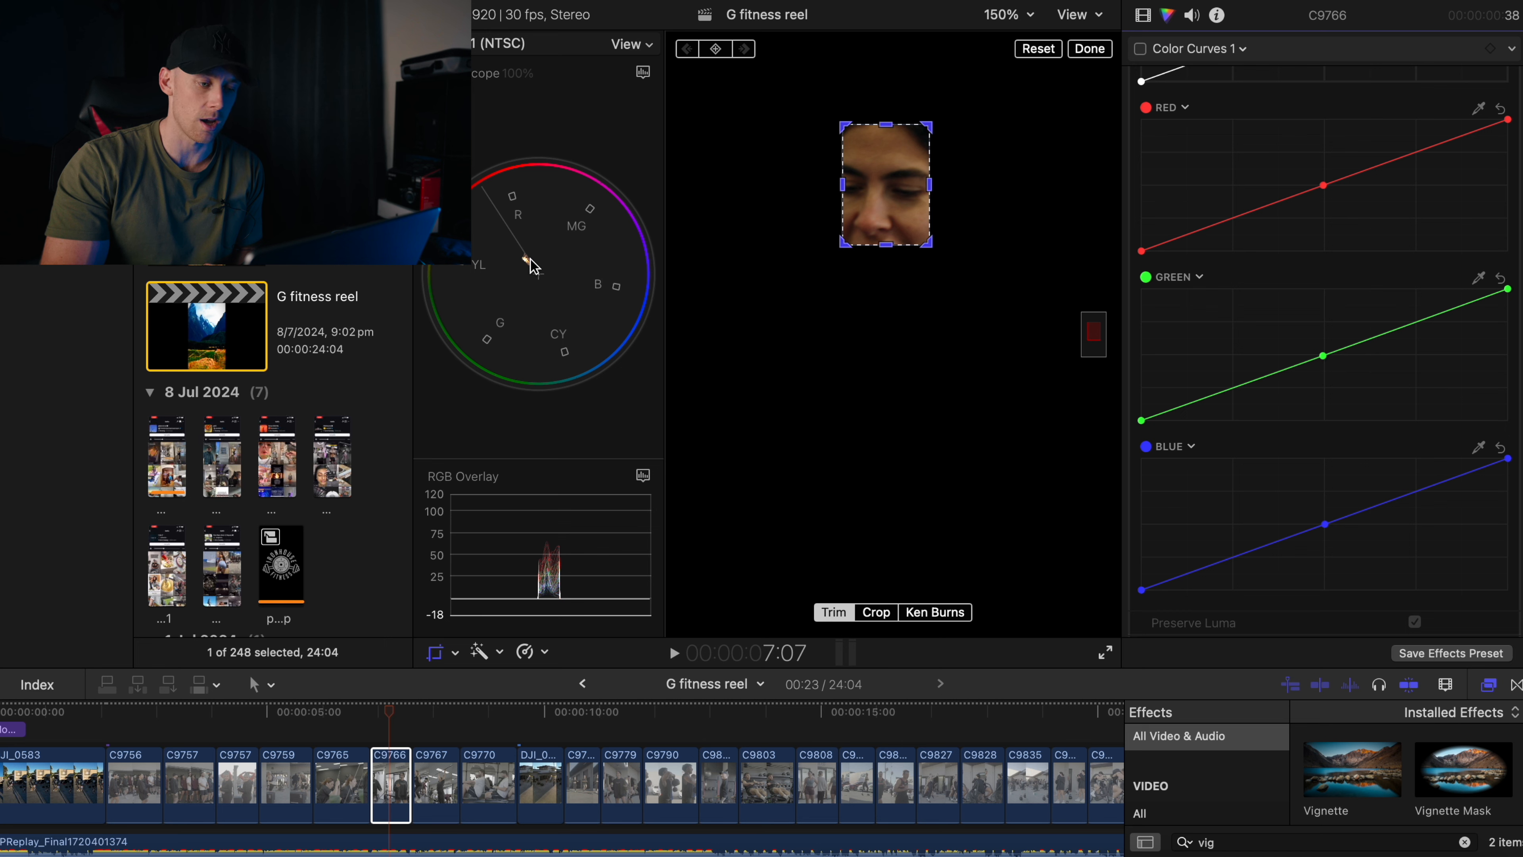
pyautogui.click(1140, 49)
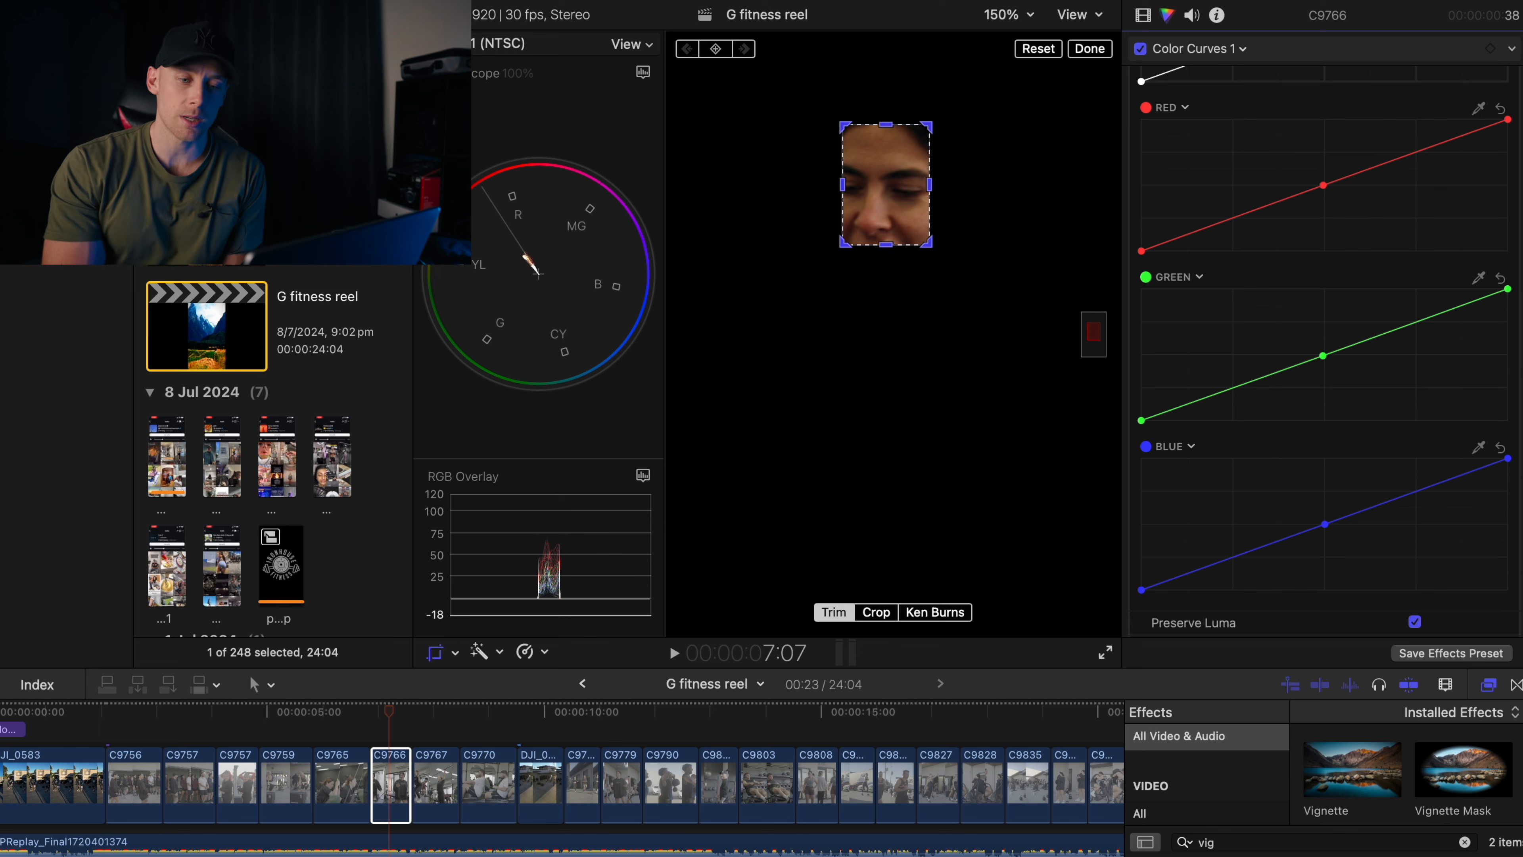
# Add a Color Wheels correction to clip C9766 and nudge the Global wheel very slightly towards magenta.
pyautogui.click(1202, 48)
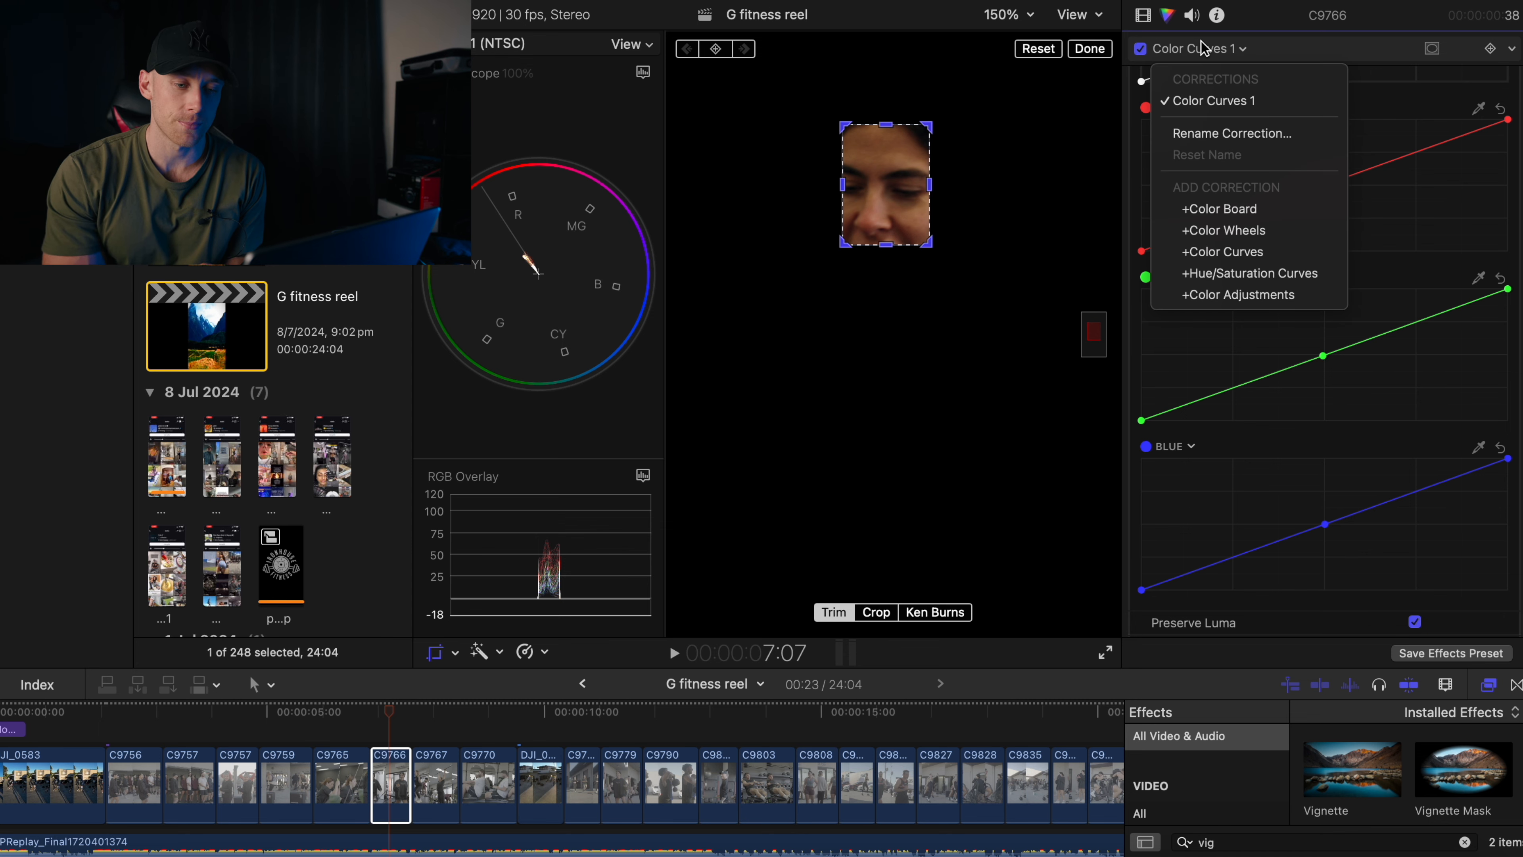
pyautogui.click(1270, 231)
pyautogui.scroll(5, 1270, 231)
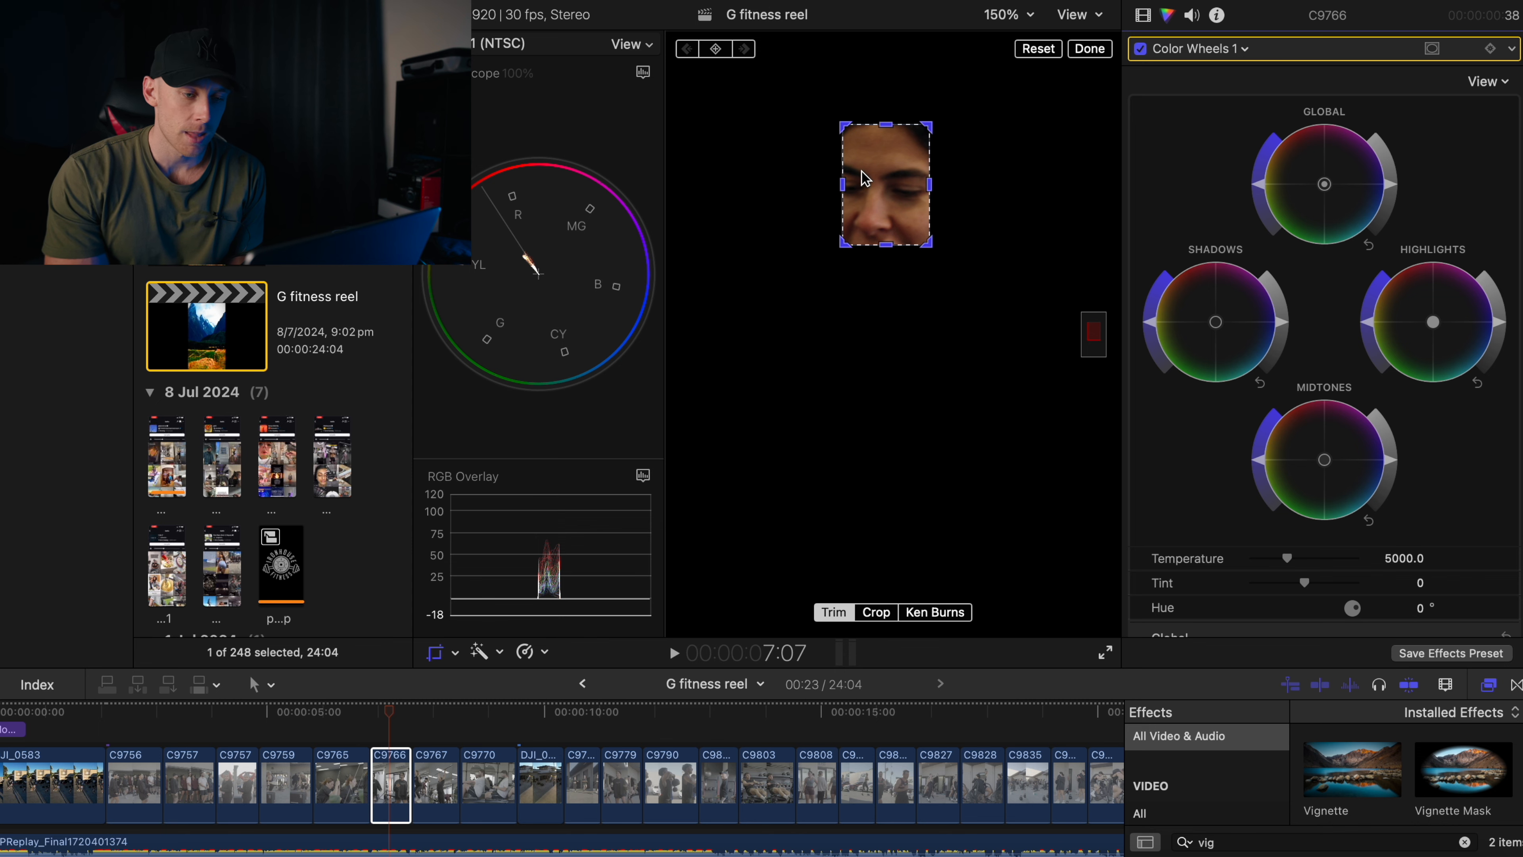
pyautogui.moveTo(1328, 187); pyautogui.dragTo(1331, 187)
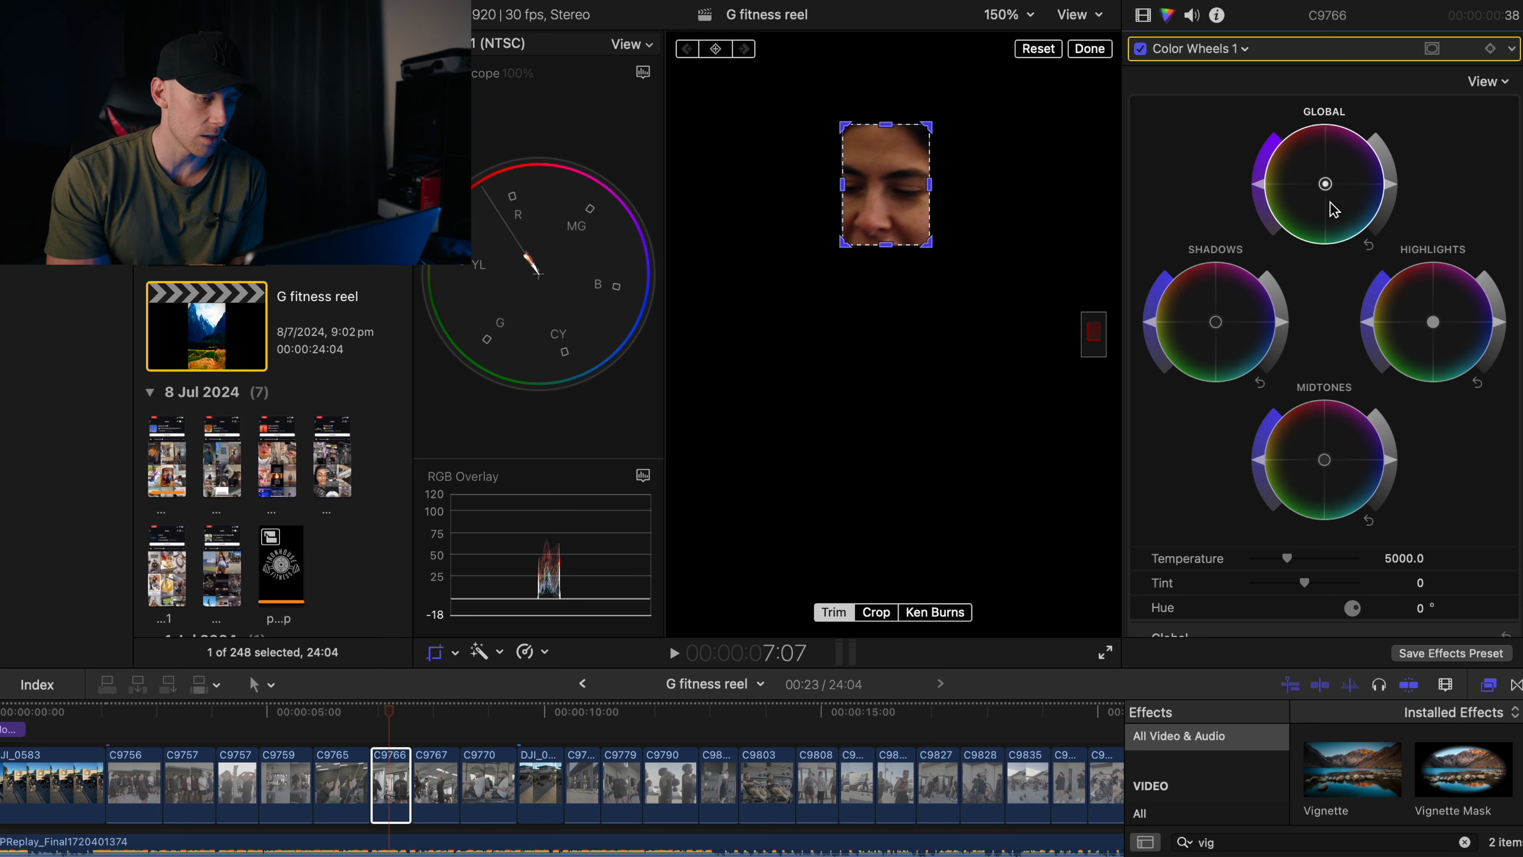
pyautogui.moveTo(1329, 195)
pyautogui.mouseDown()
pyautogui.moveTo(1341, 202)
pyautogui.moveTo(1299, 231)
pyautogui.moveTo(1363, 146)
pyautogui.moveTo(1328, 189)
pyautogui.mouseUp()
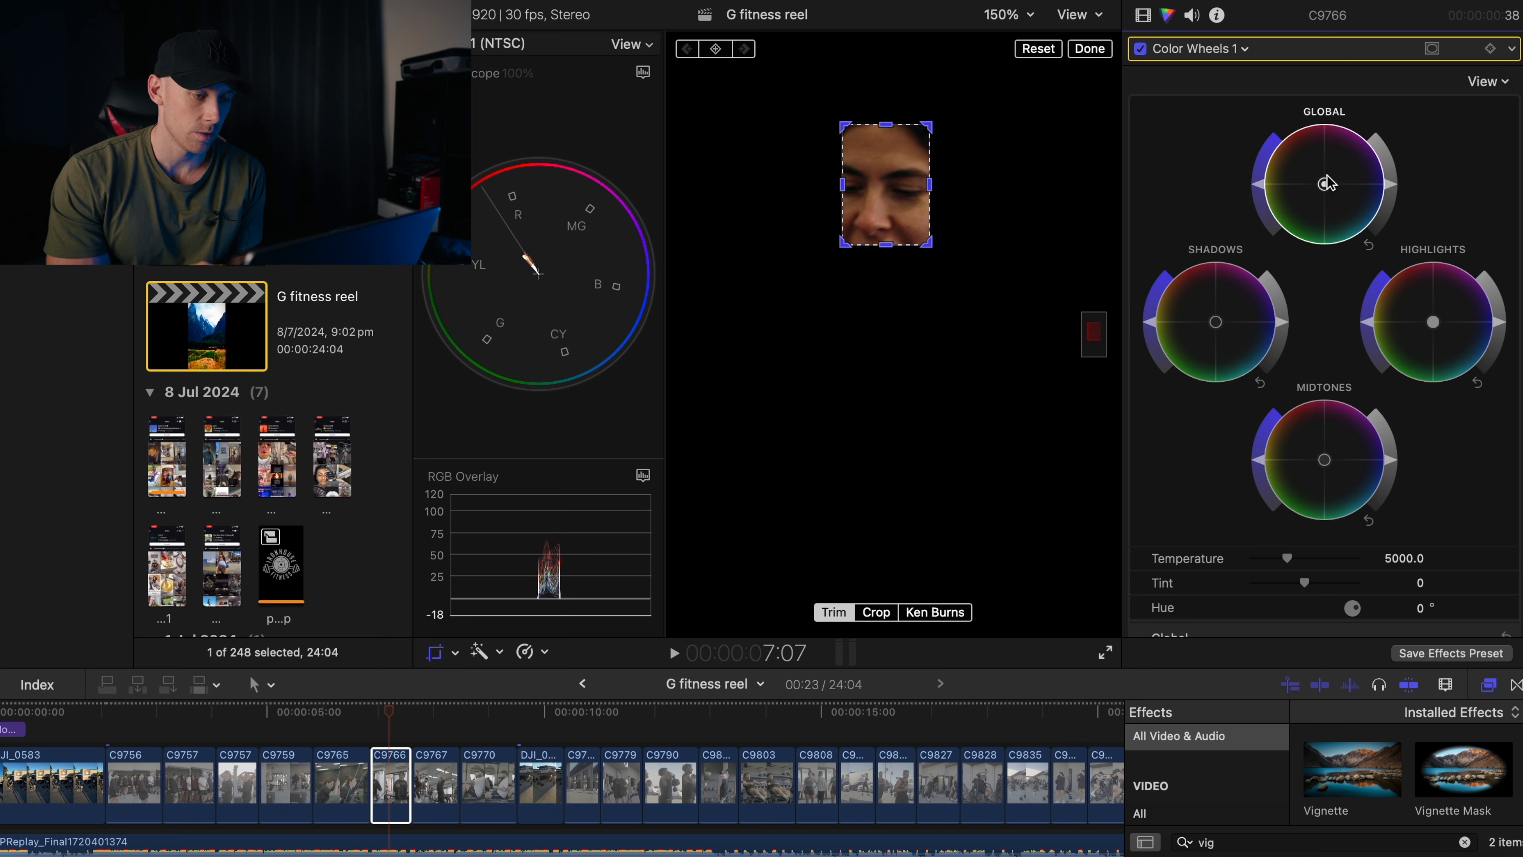
pyautogui.moveTo(1328, 187); pyautogui.dragTo(1329, 187)
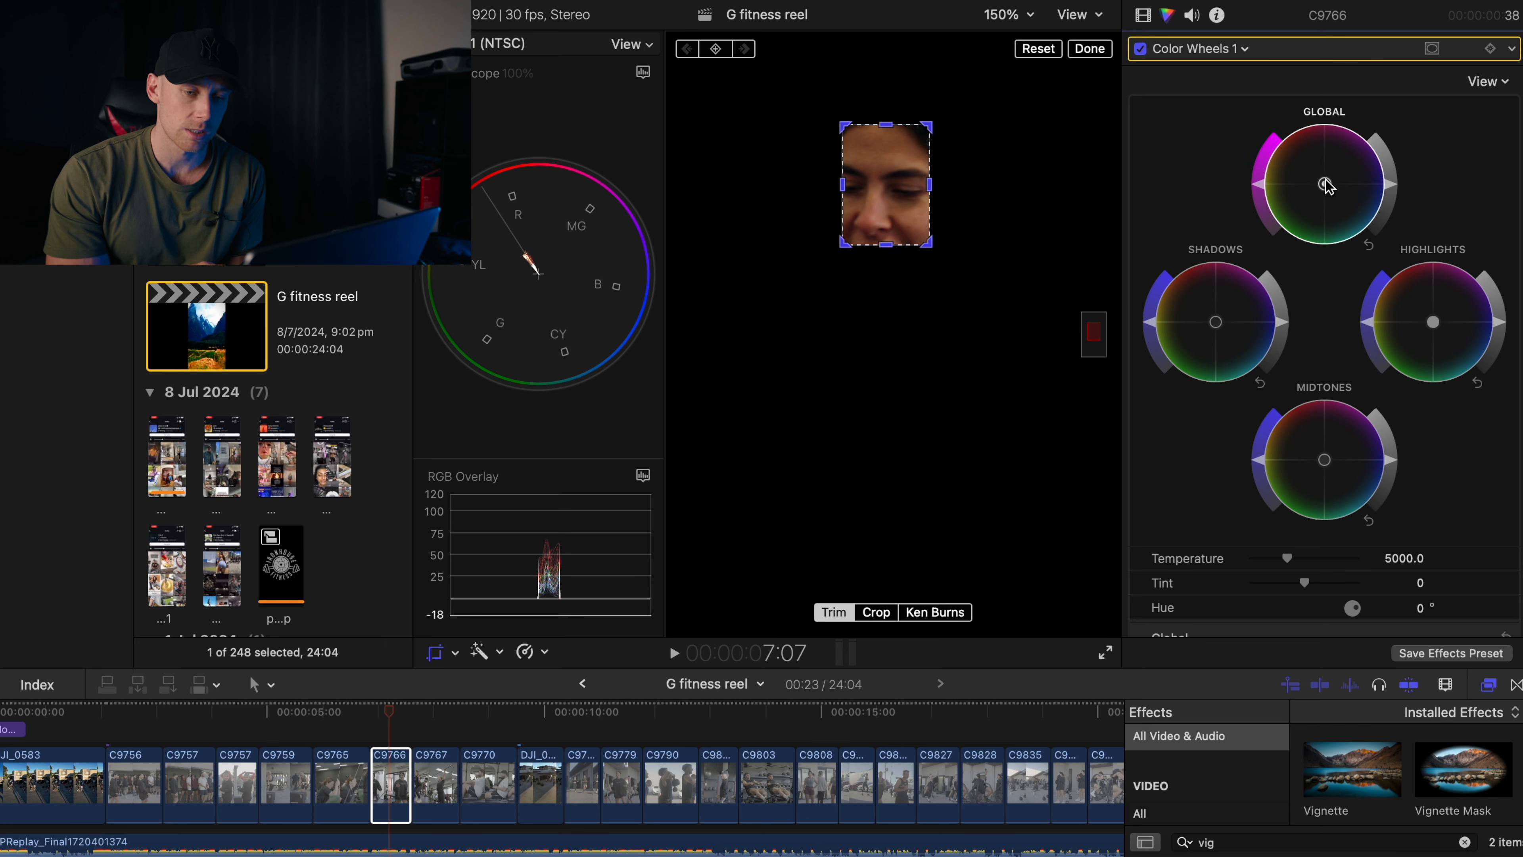
# Compare the cropped face with Color Wheels off and on, and finish the on-screen crop editing.
pyautogui.click(1141, 50)
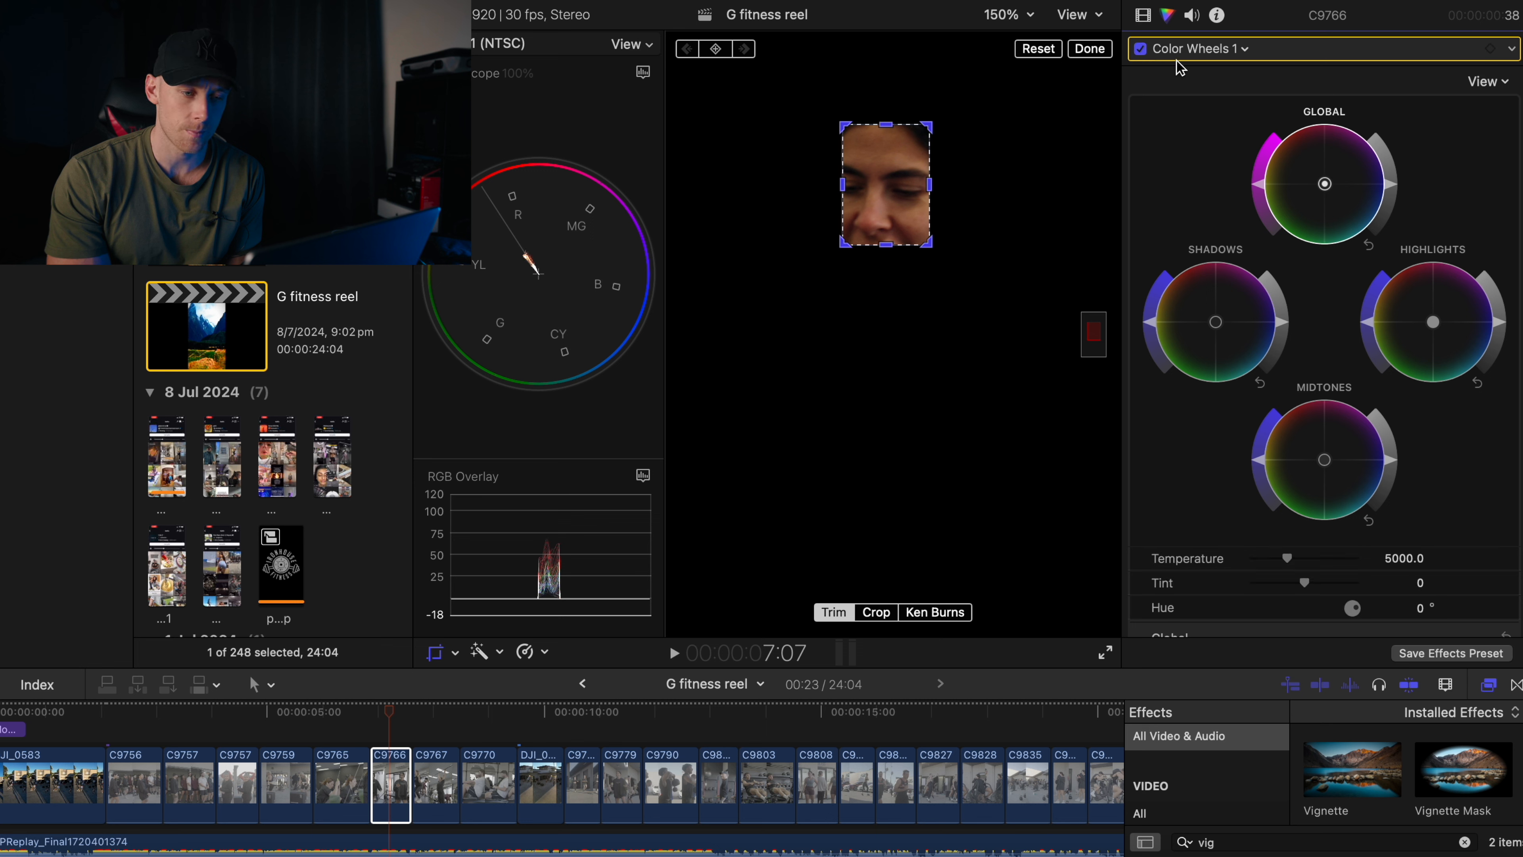
pyautogui.click(1089, 49)
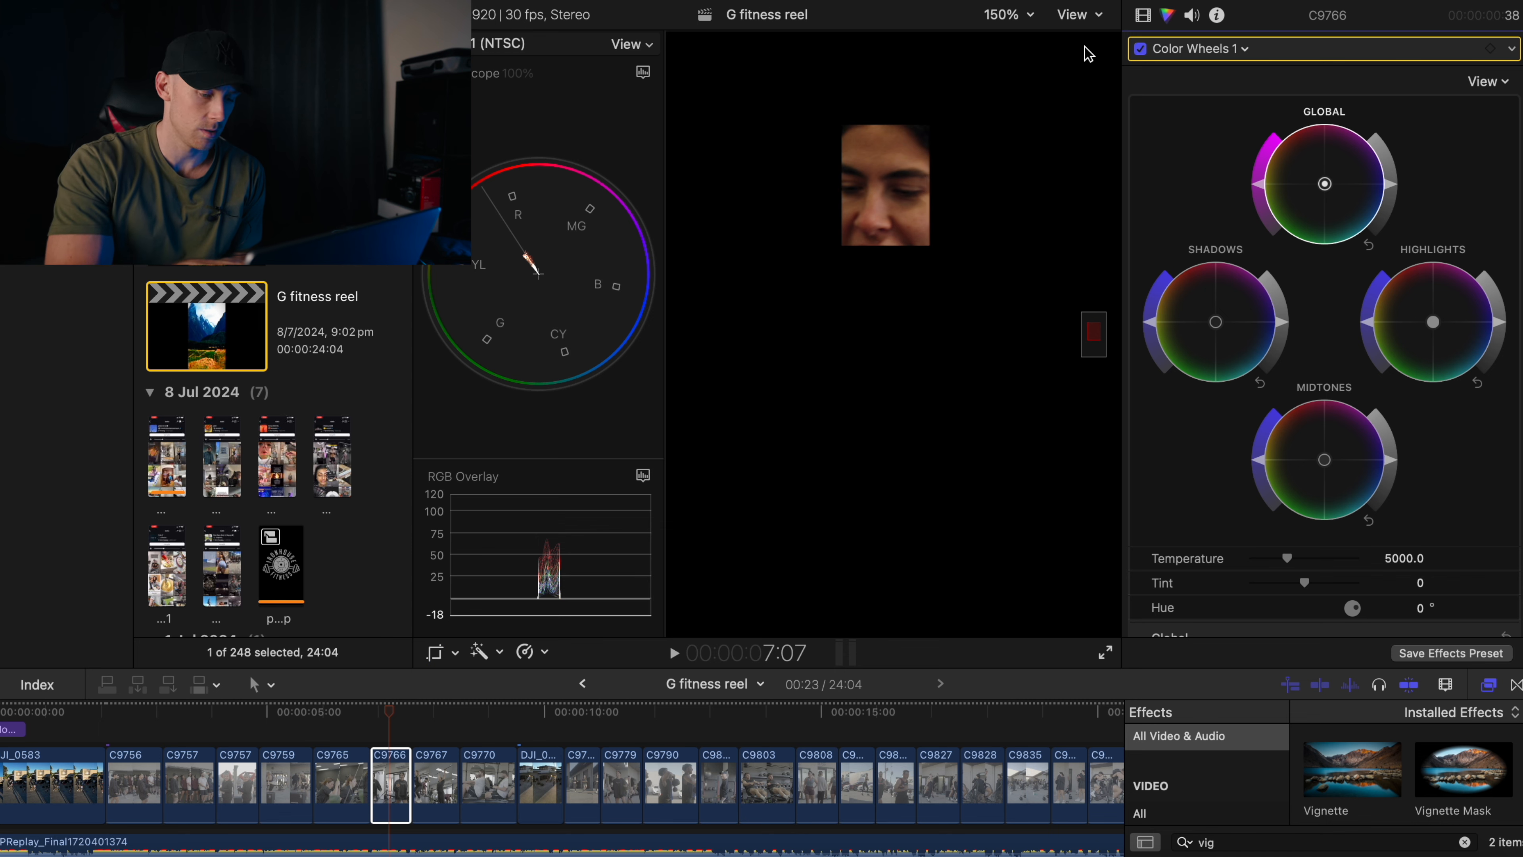
pyautogui.click(1140, 49)
pyautogui.click(1140, 49)
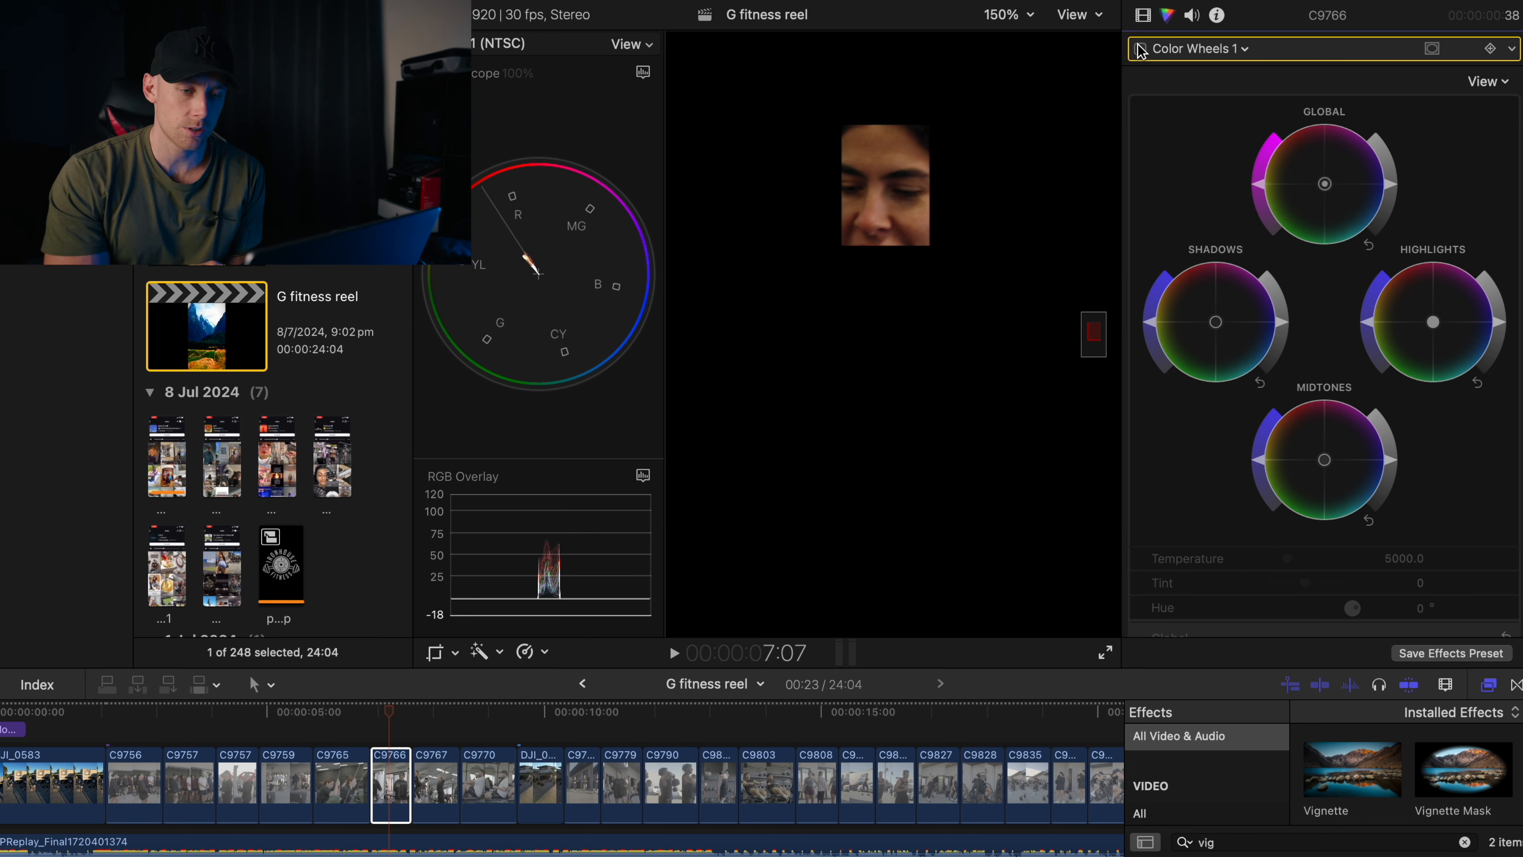
# Disable the Crop on clip C9766 and fit the whole frame in the viewer.
pyautogui.click(1144, 15)
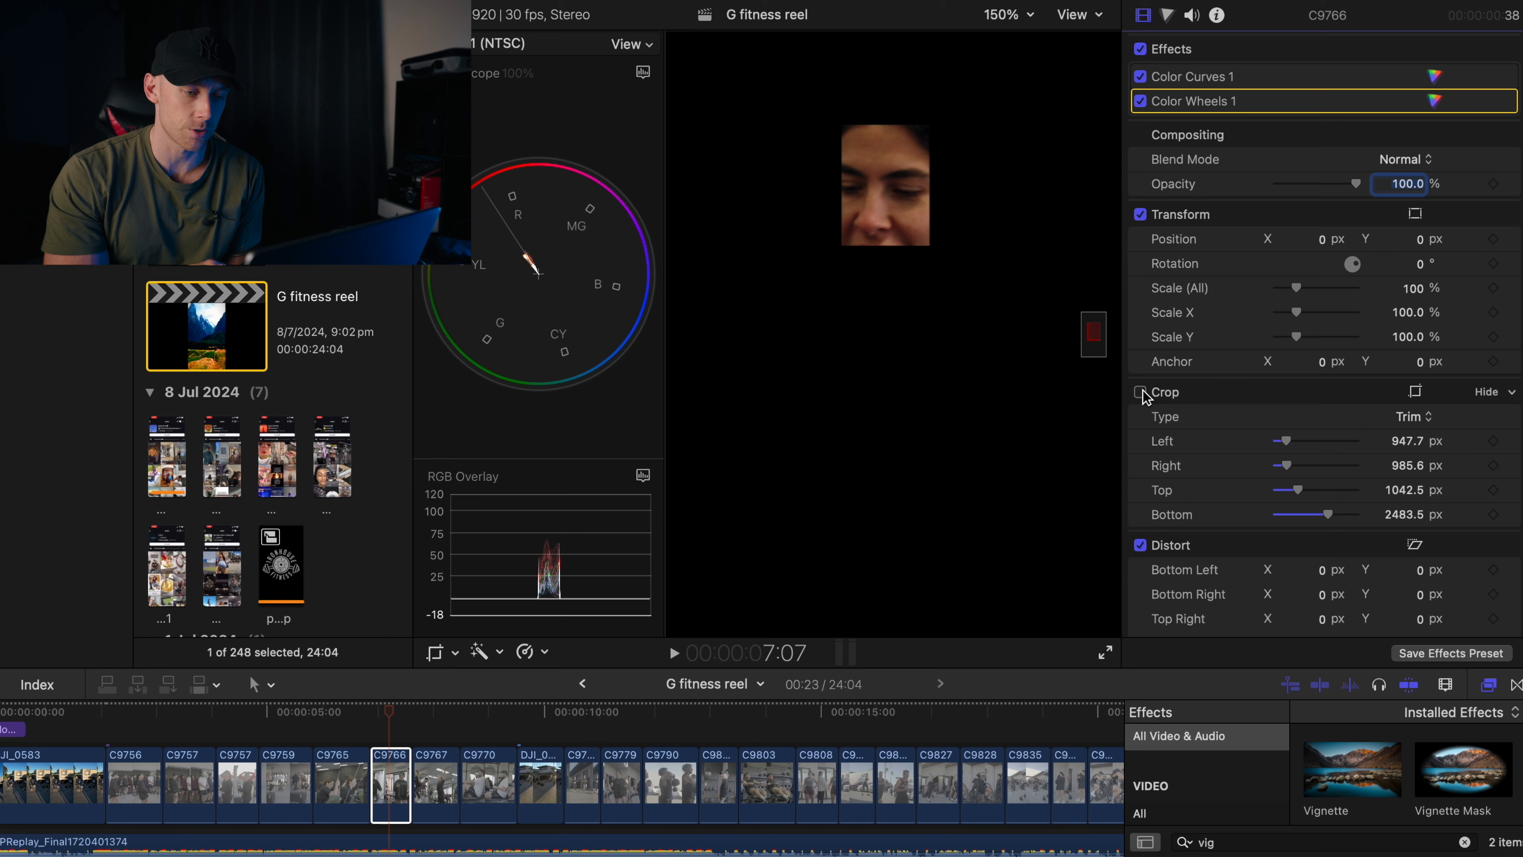
pyautogui.click(1140, 393)
pyautogui.click(1012, 15)
pyautogui.click(1019, 43)
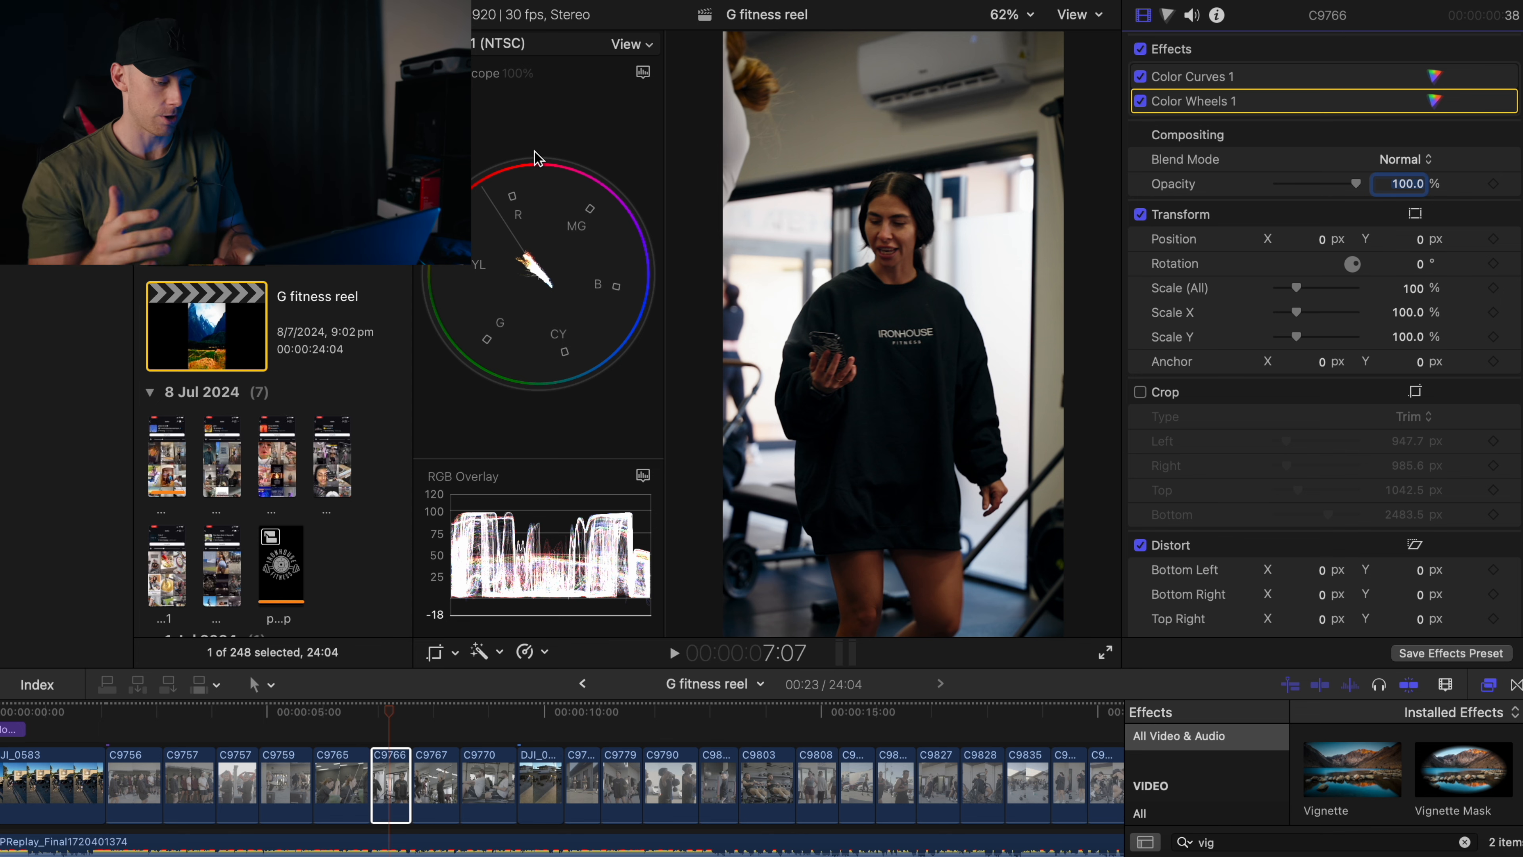
# Hide and reshow the video scopes, review their layout and scope options, and keep the upper scope on Vectorscope.
pyautogui.press('super+7')
pyautogui.press('super+7')
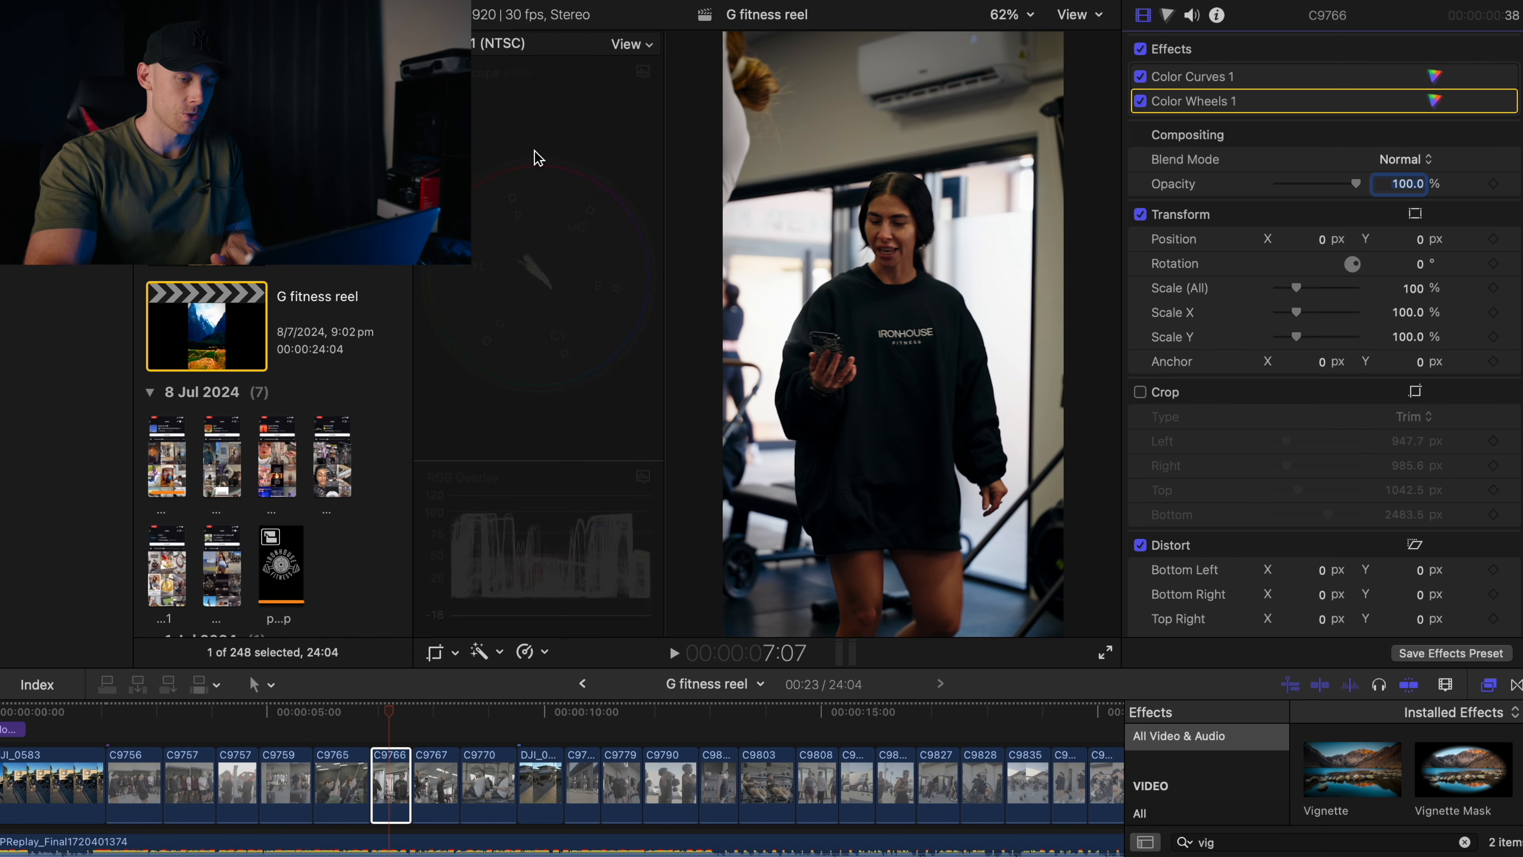
pyautogui.click(640, 46)
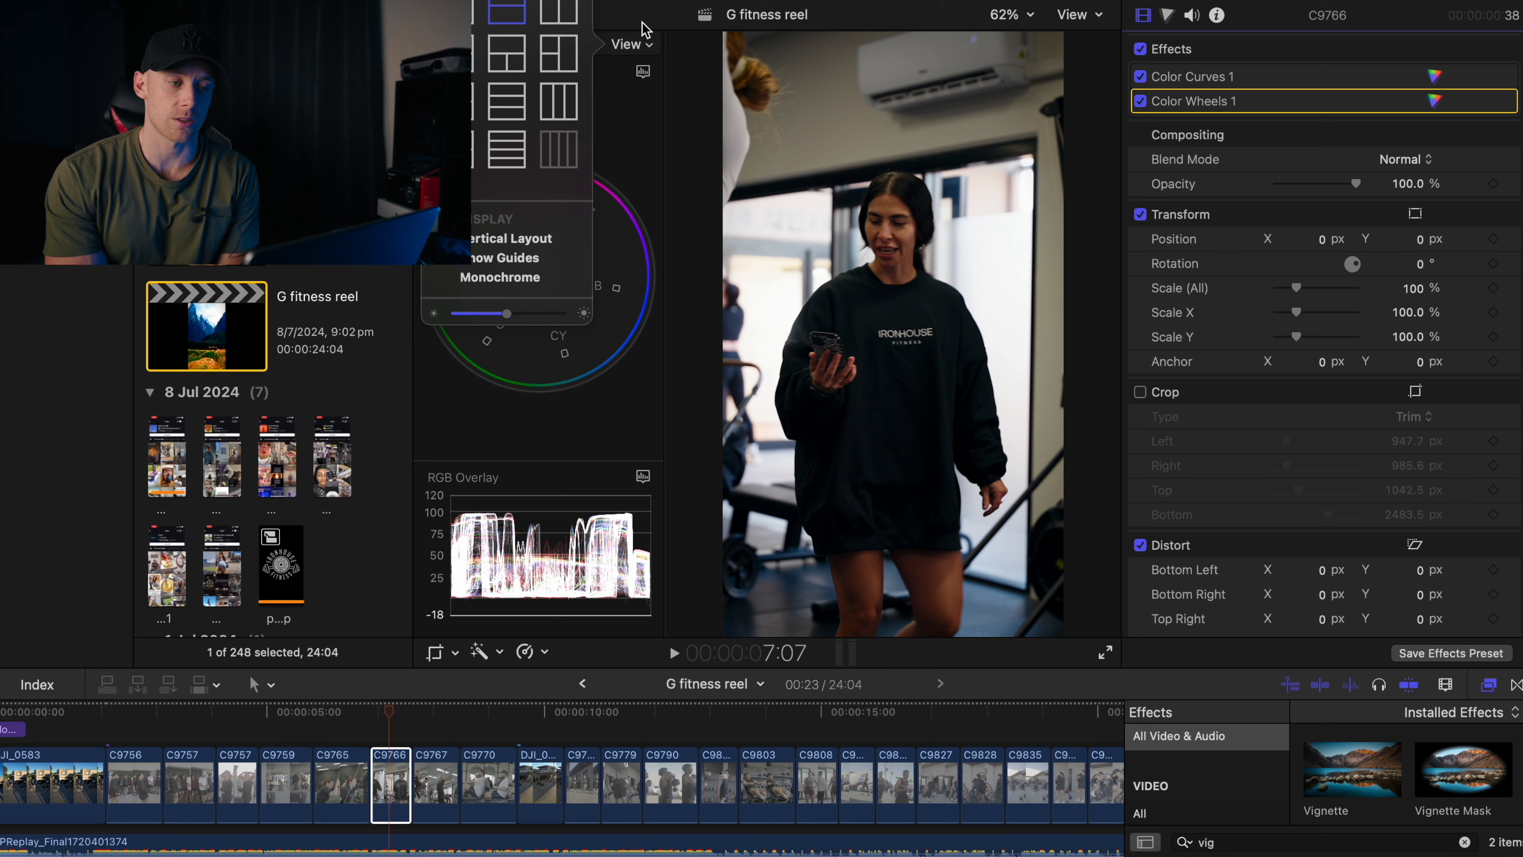
pyautogui.click(639, 43)
pyautogui.click(643, 70)
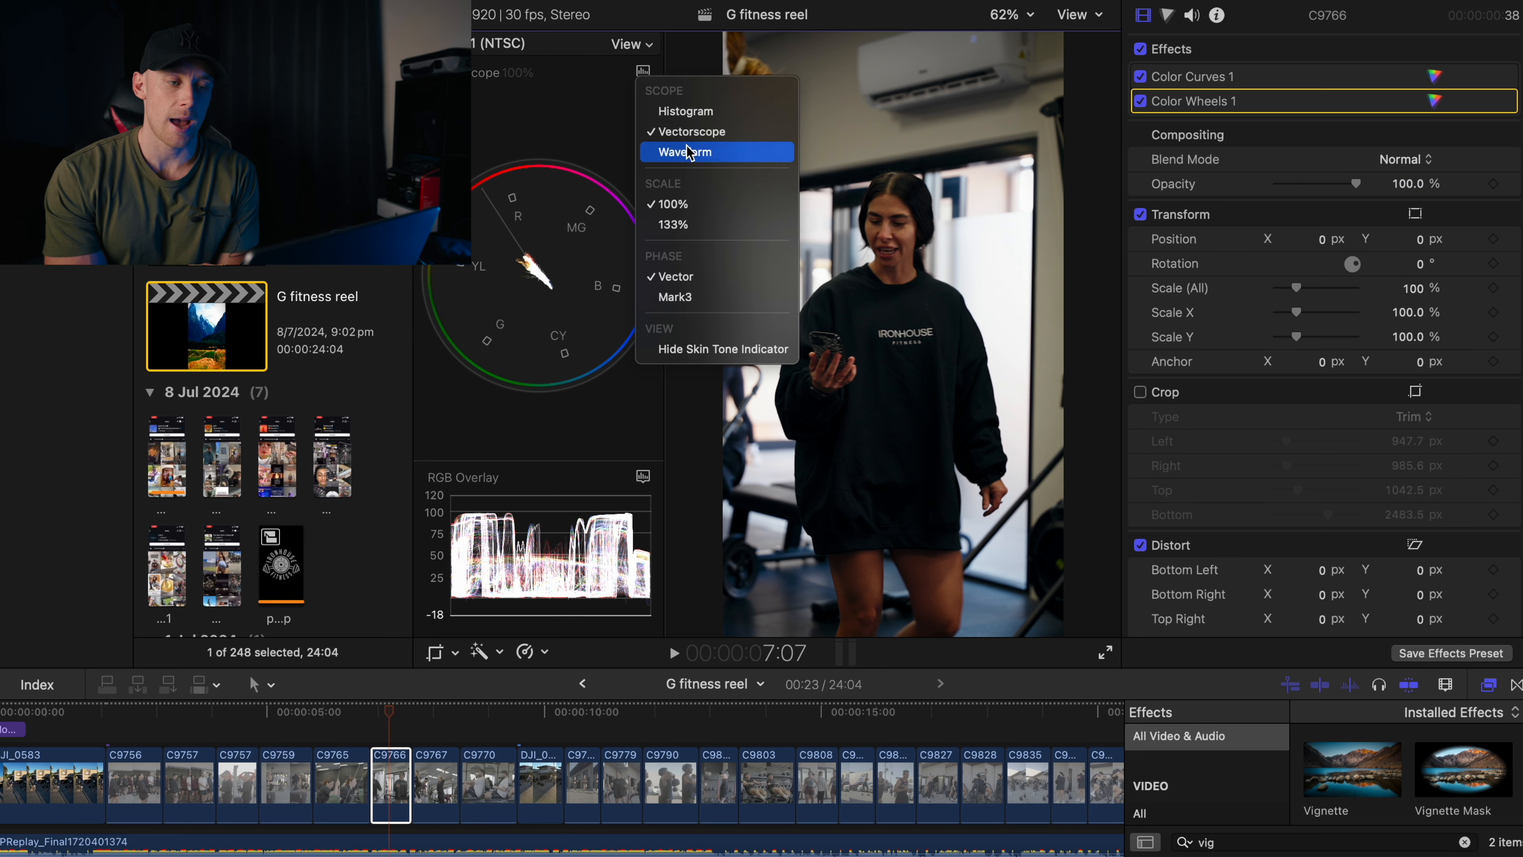
pyautogui.click(678, 134)
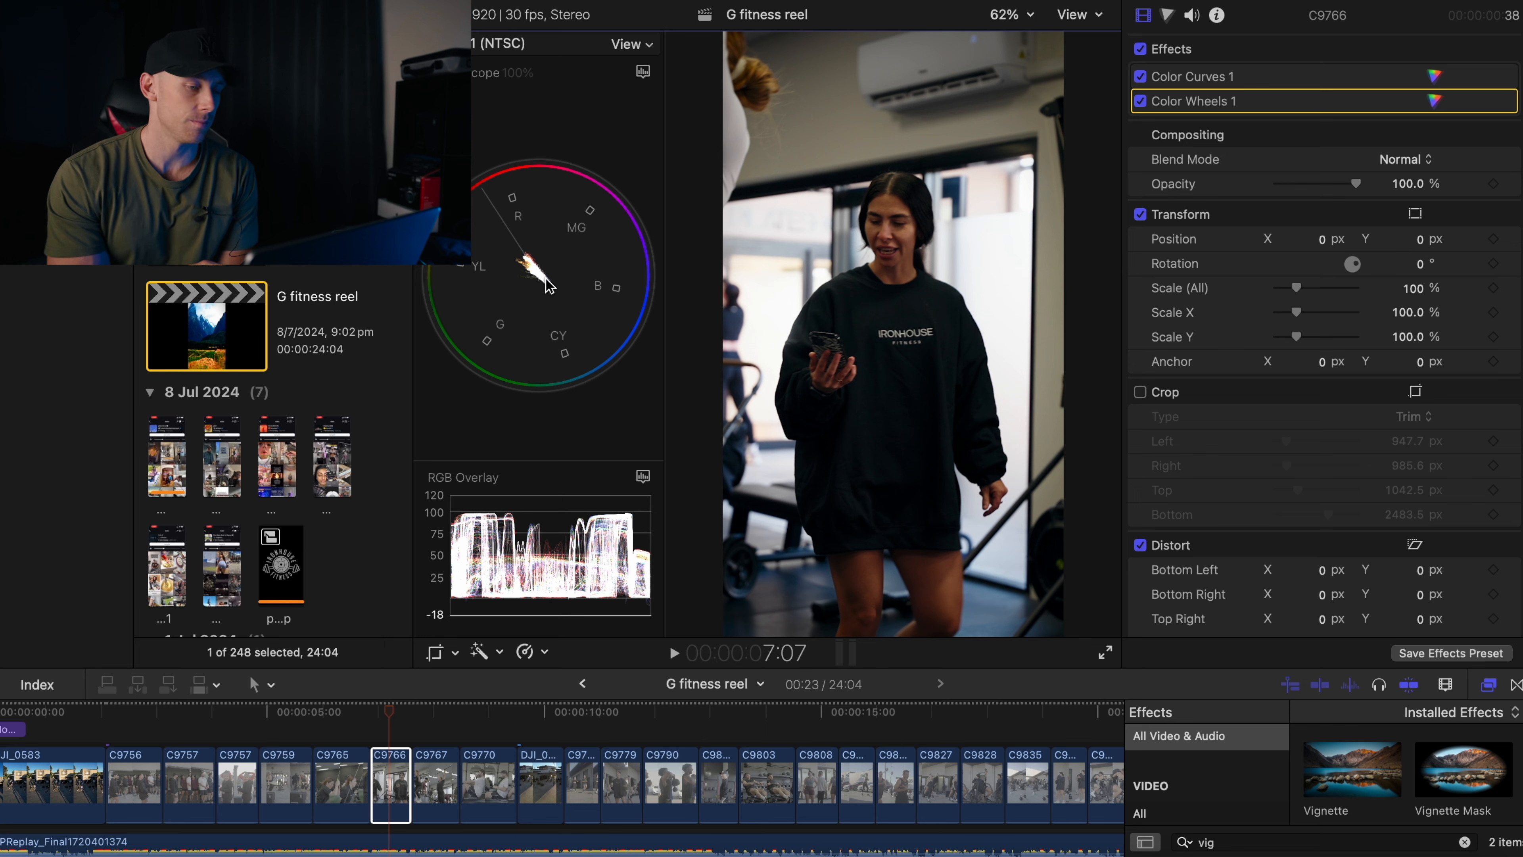
# Compare the full frame of clip C9766 with all its effects off and on.
pyautogui.click(1142, 49)
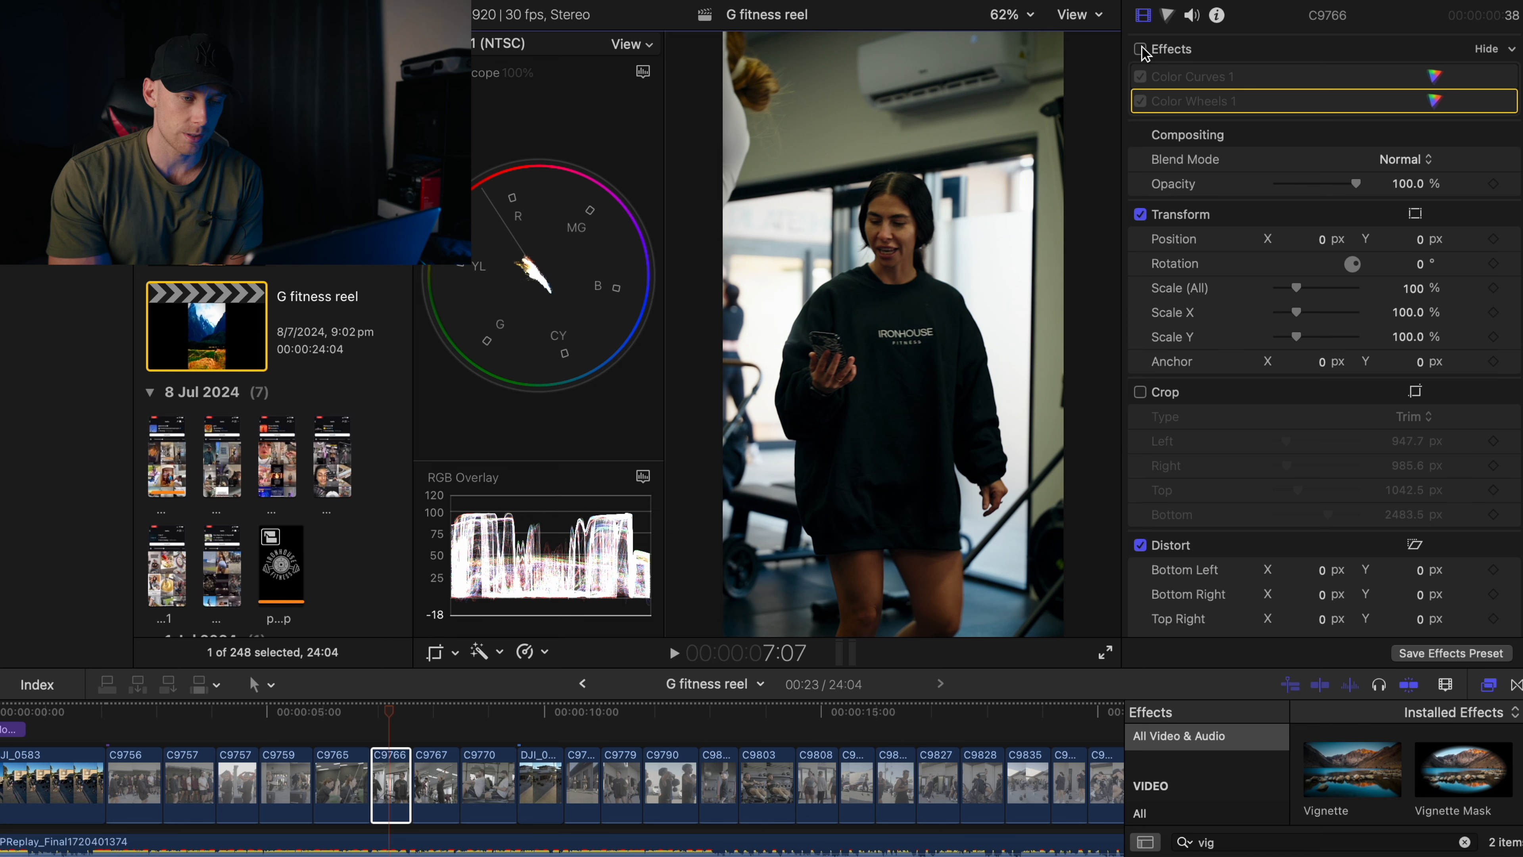
pyautogui.click(1141, 49)
pyautogui.click(1141, 49)
pyautogui.click(1141, 50)
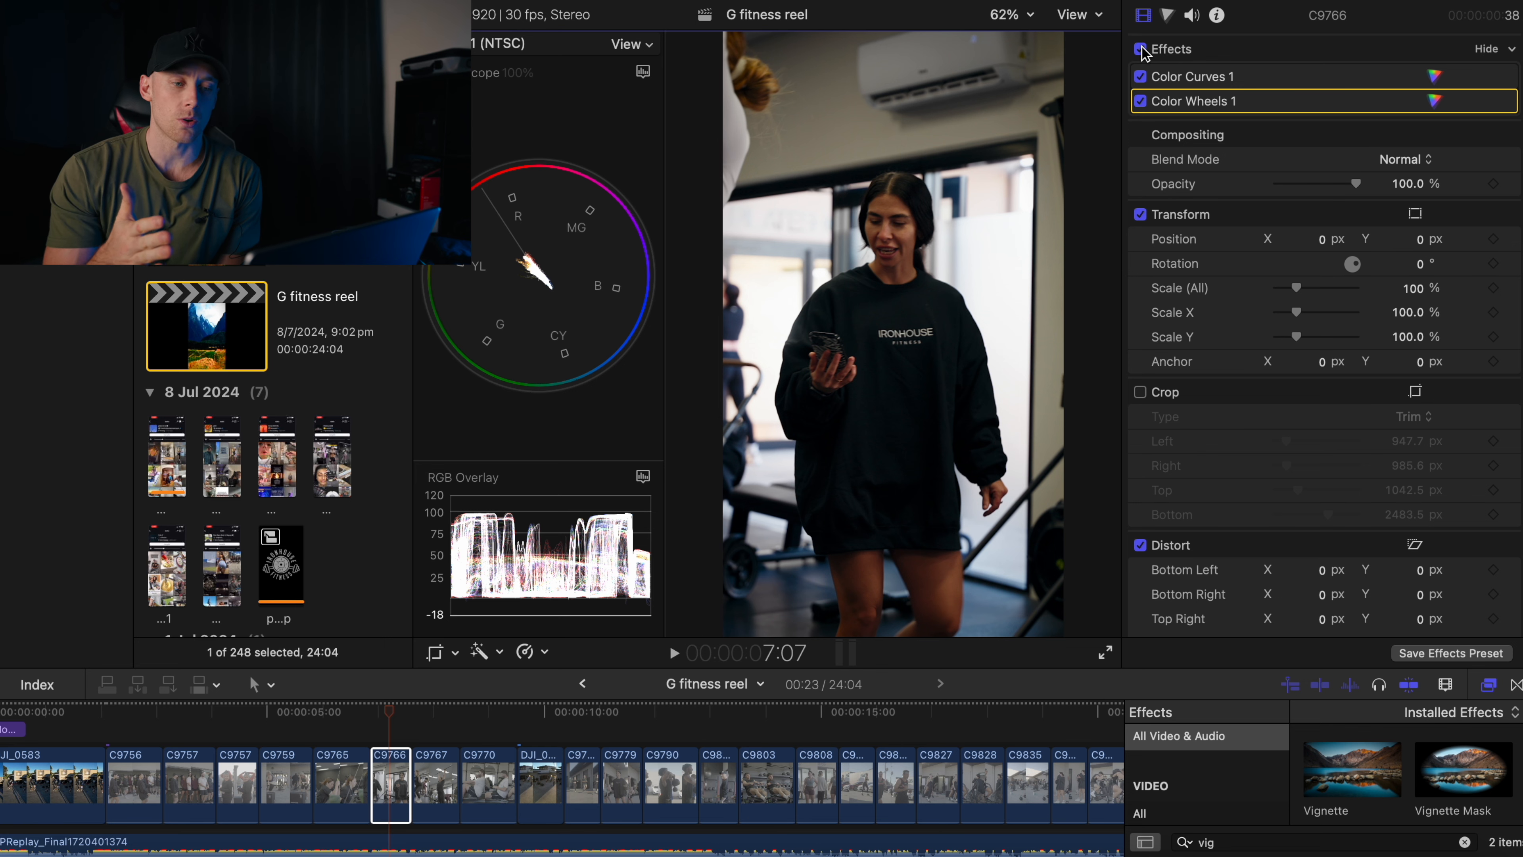
pyautogui.click(1141, 49)
pyautogui.press('super+equal')
pyautogui.click(1141, 49)
pyautogui.click(1141, 50)
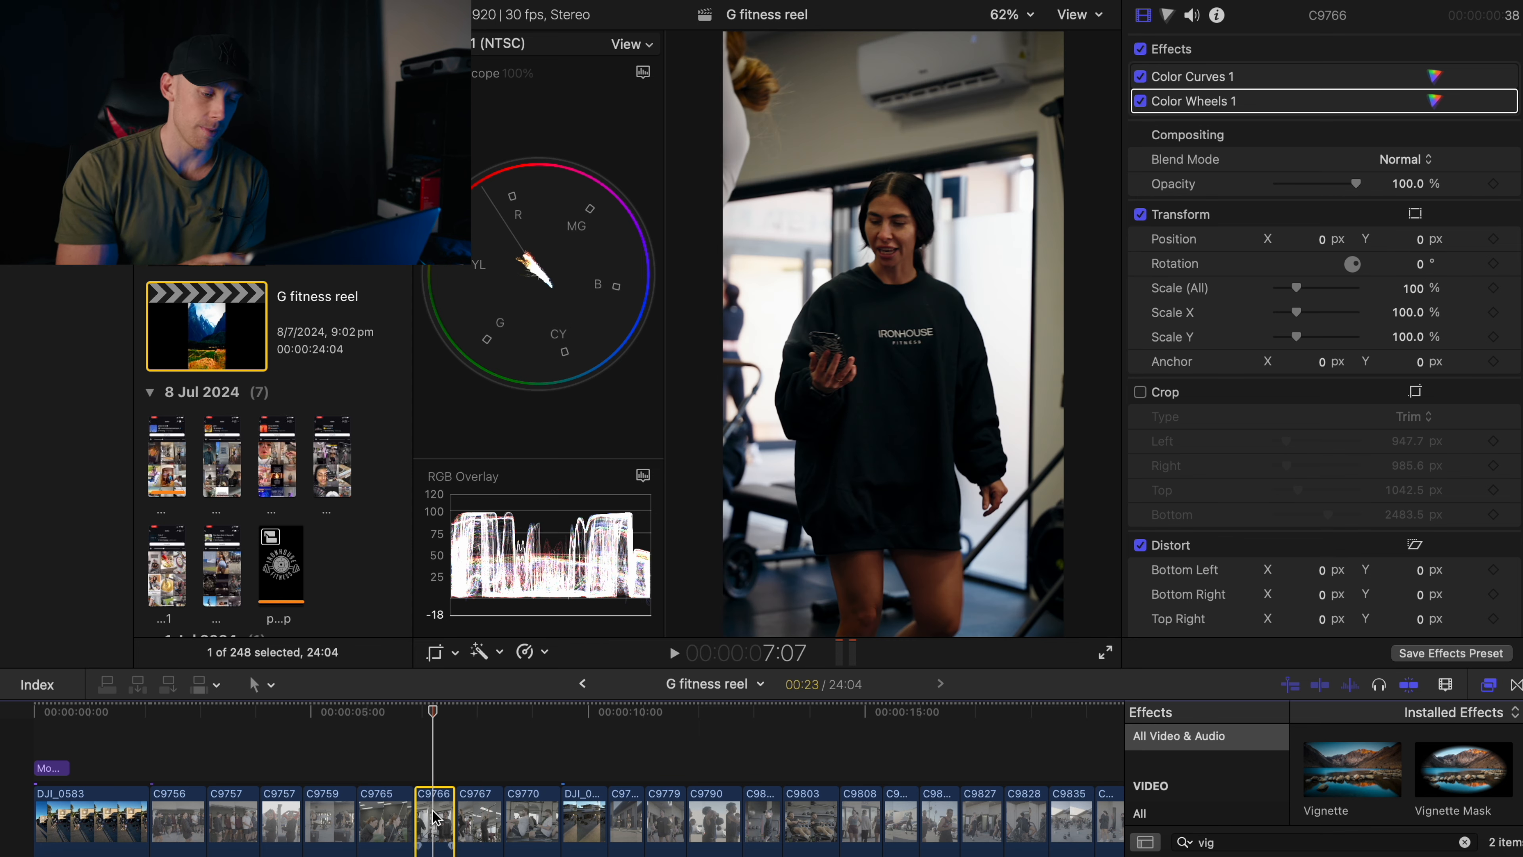
# Paste only the Color Curves 1 and Color Wheels 1 effects copied from C9766 onto clips C9765, C9767 and C9770.
pyautogui.click(487, 833)
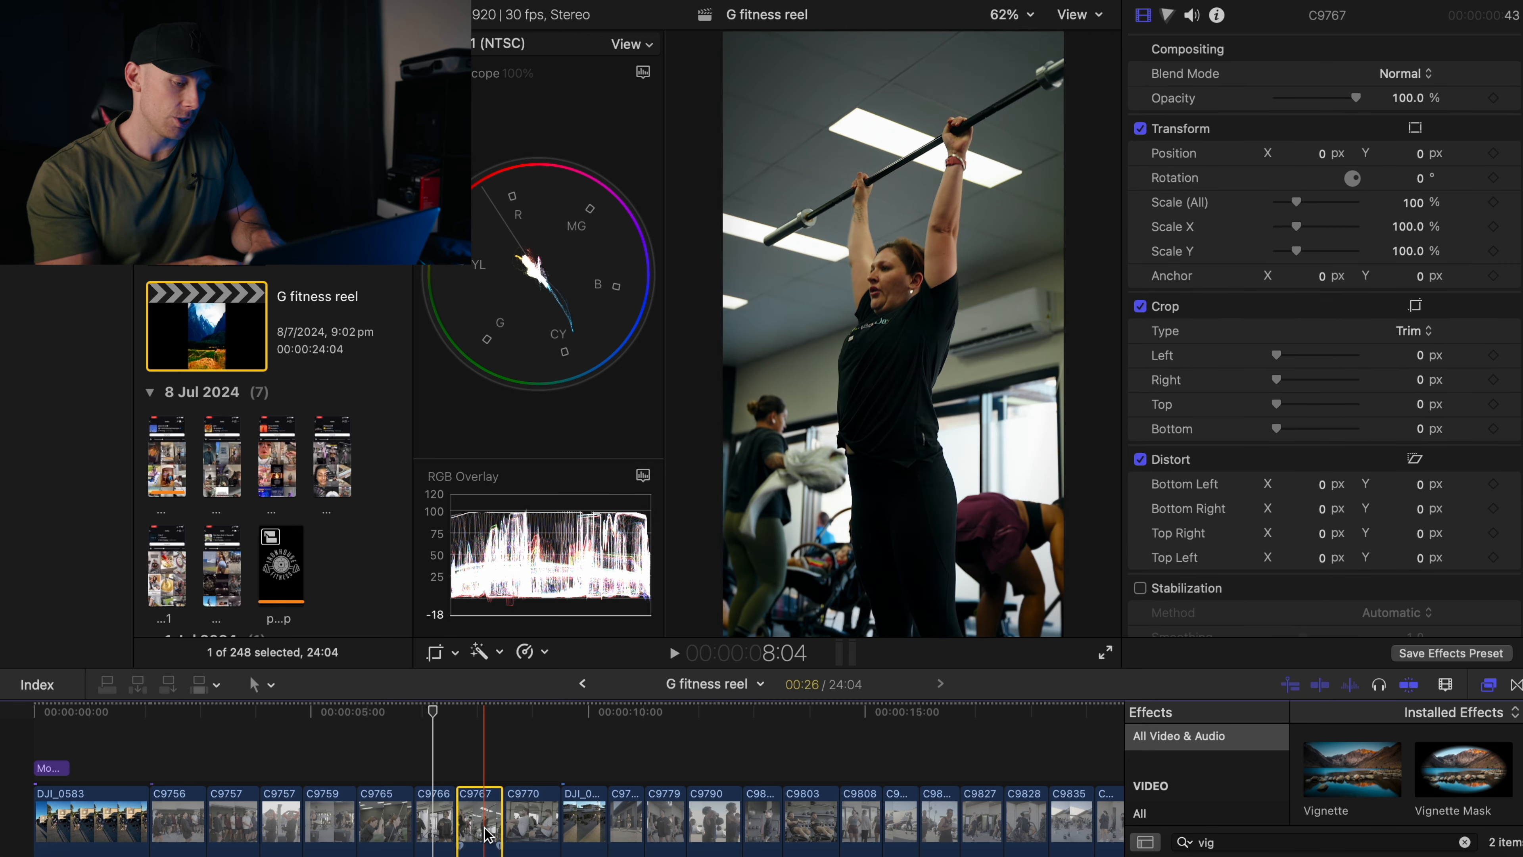
pyautogui.keyDown('super'); pyautogui.click(538, 815); pyautogui.keyUp('super')
pyautogui.keyDown('super'); pyautogui.click(393, 819); pyautogui.keyUp('super')
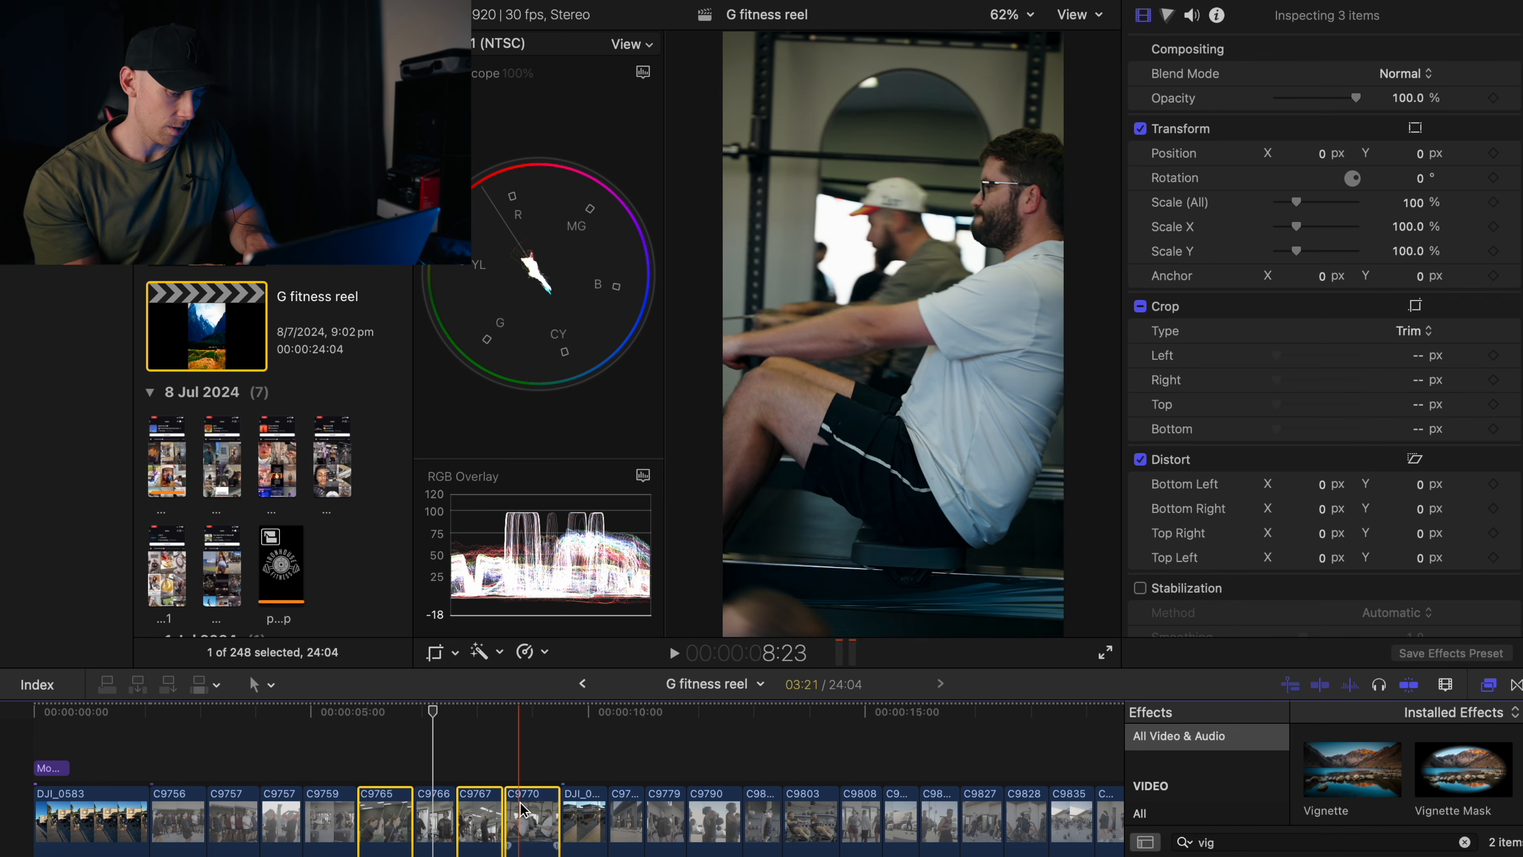
pyautogui.press('super+shift+v')
pyautogui.click(775, 234)
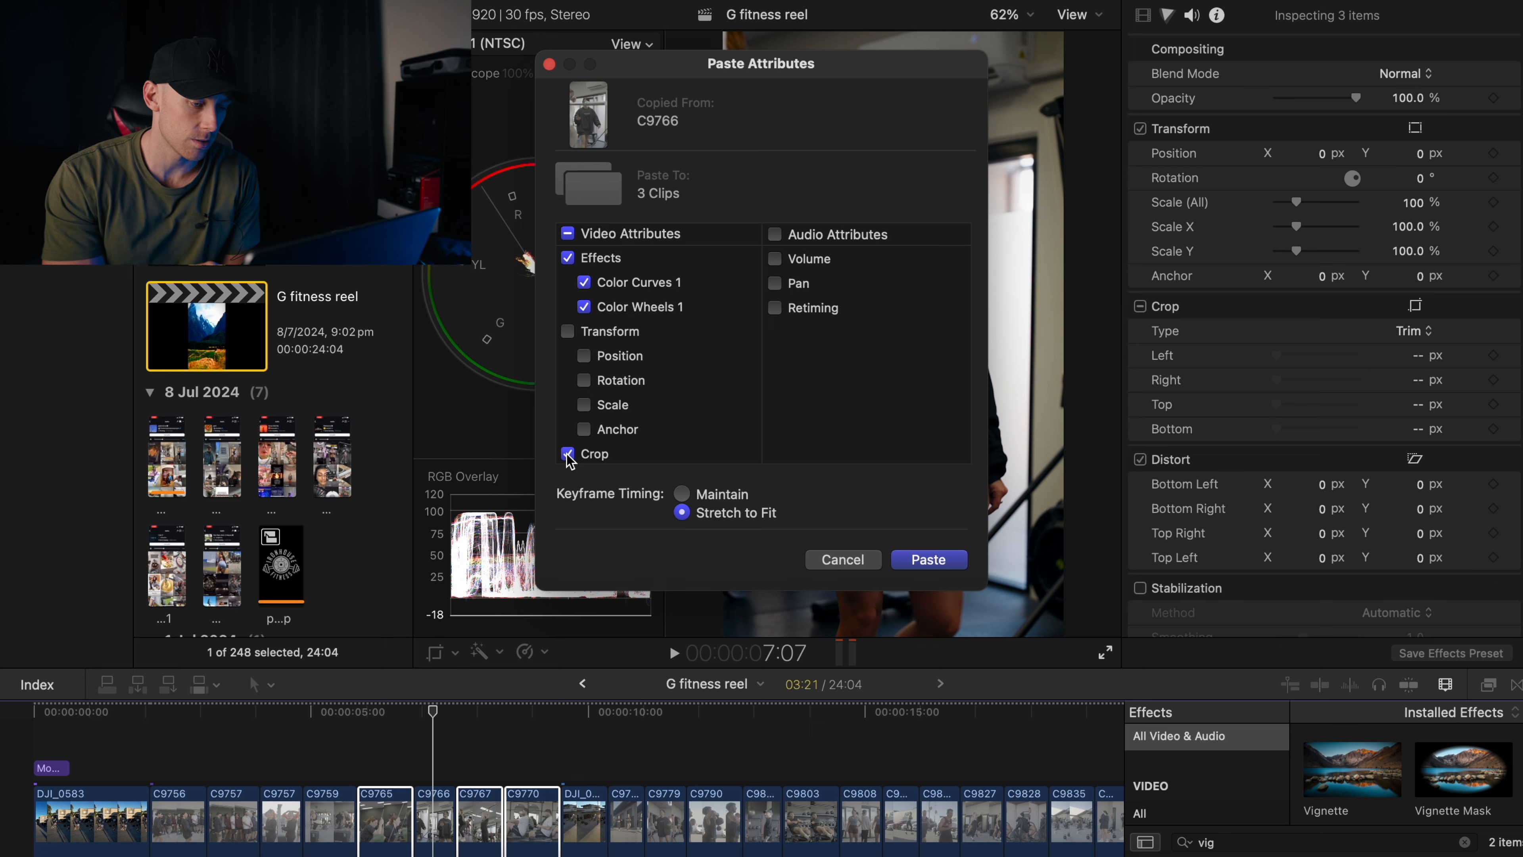
pyautogui.scroll(-5, 569, 459)
pyautogui.scroll(5, 600, 369)
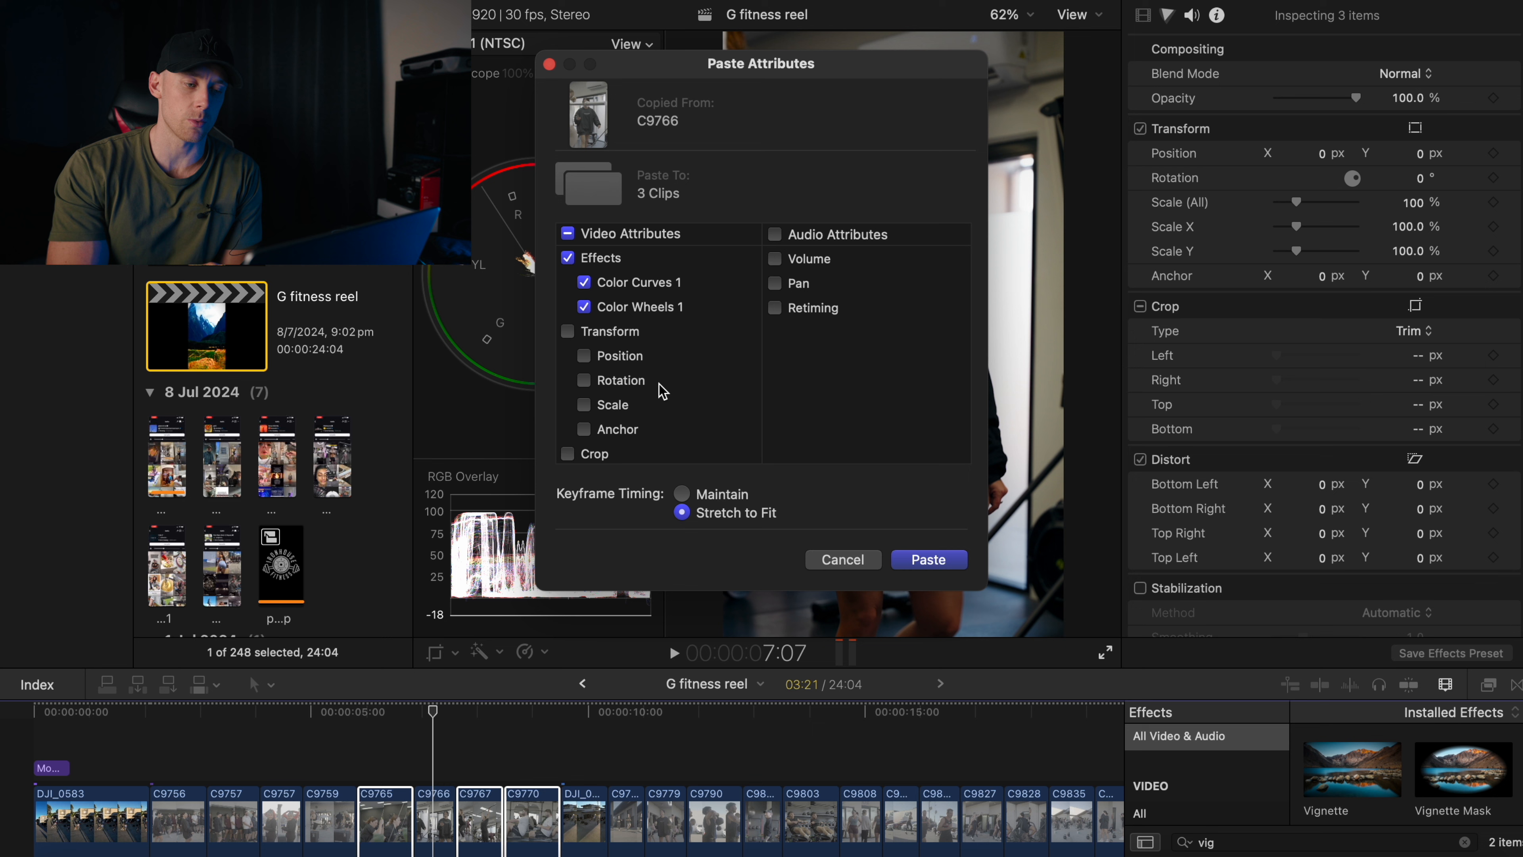
pyautogui.click(960, 561)
# Play back the stretch from clip C9765 through C9770 to review the pasted colour corrections.
pyautogui.click(377, 711)
pyautogui.press('space')
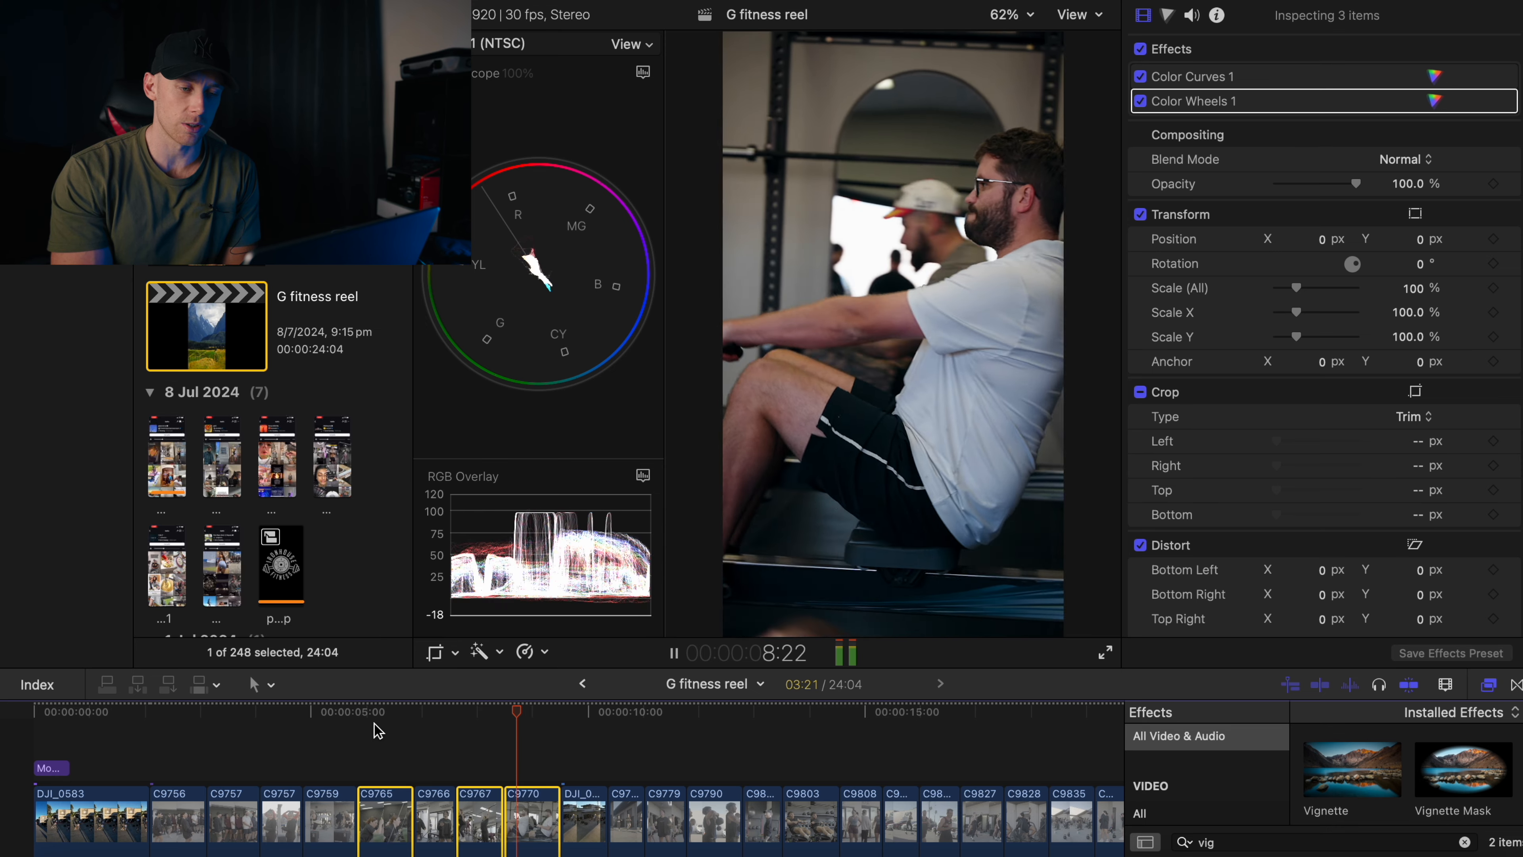
pyautogui.press('space')
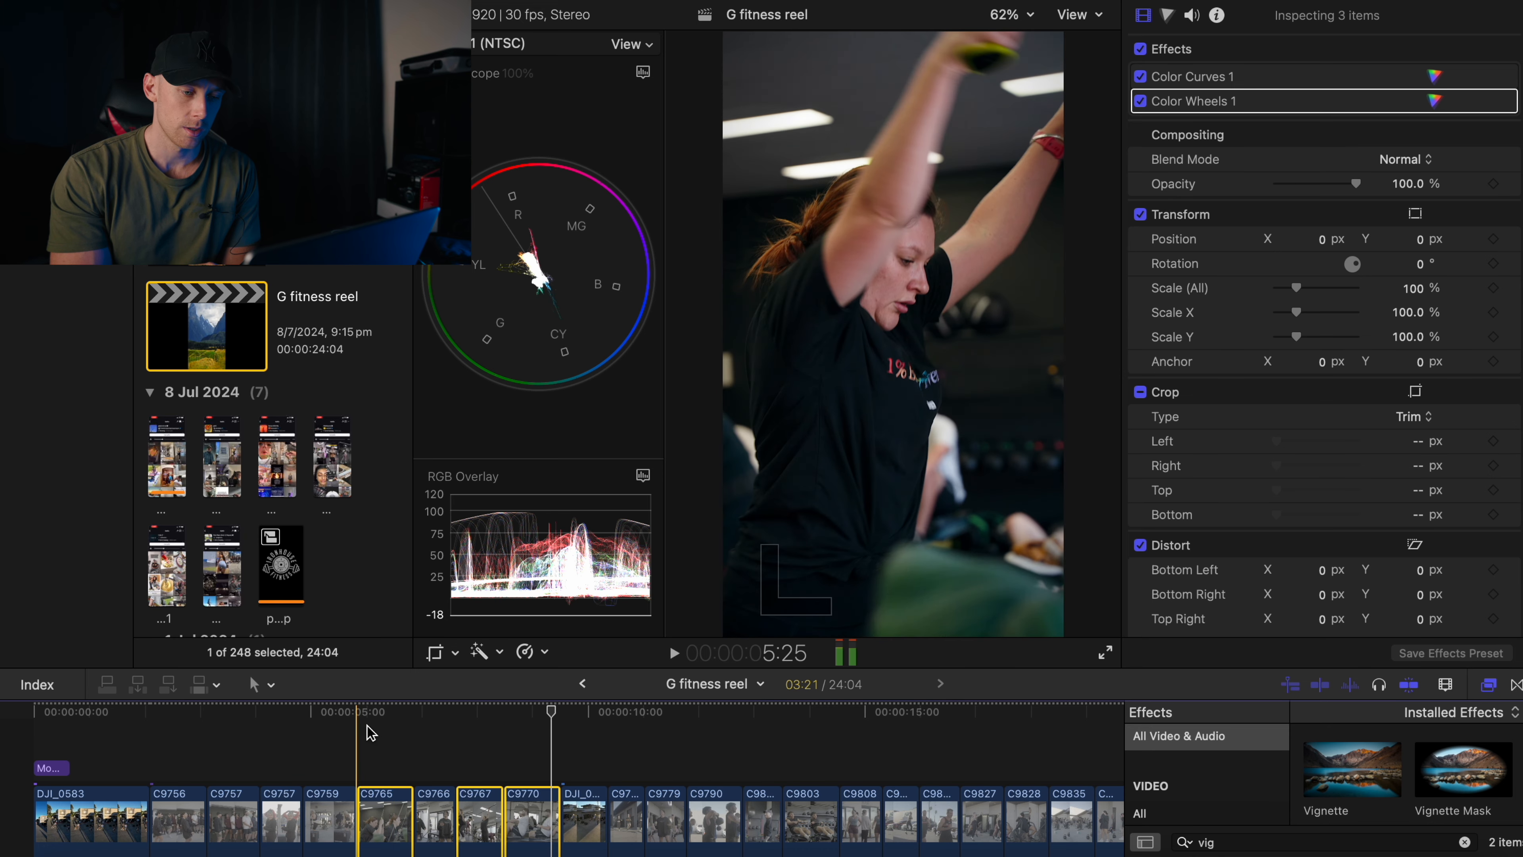
# Enable the Crop on clip C9765 and trim it to the face: left 960.0, right 963.0, top 1444.8, bottom 2098.7 px.
pyautogui.click(365, 723)
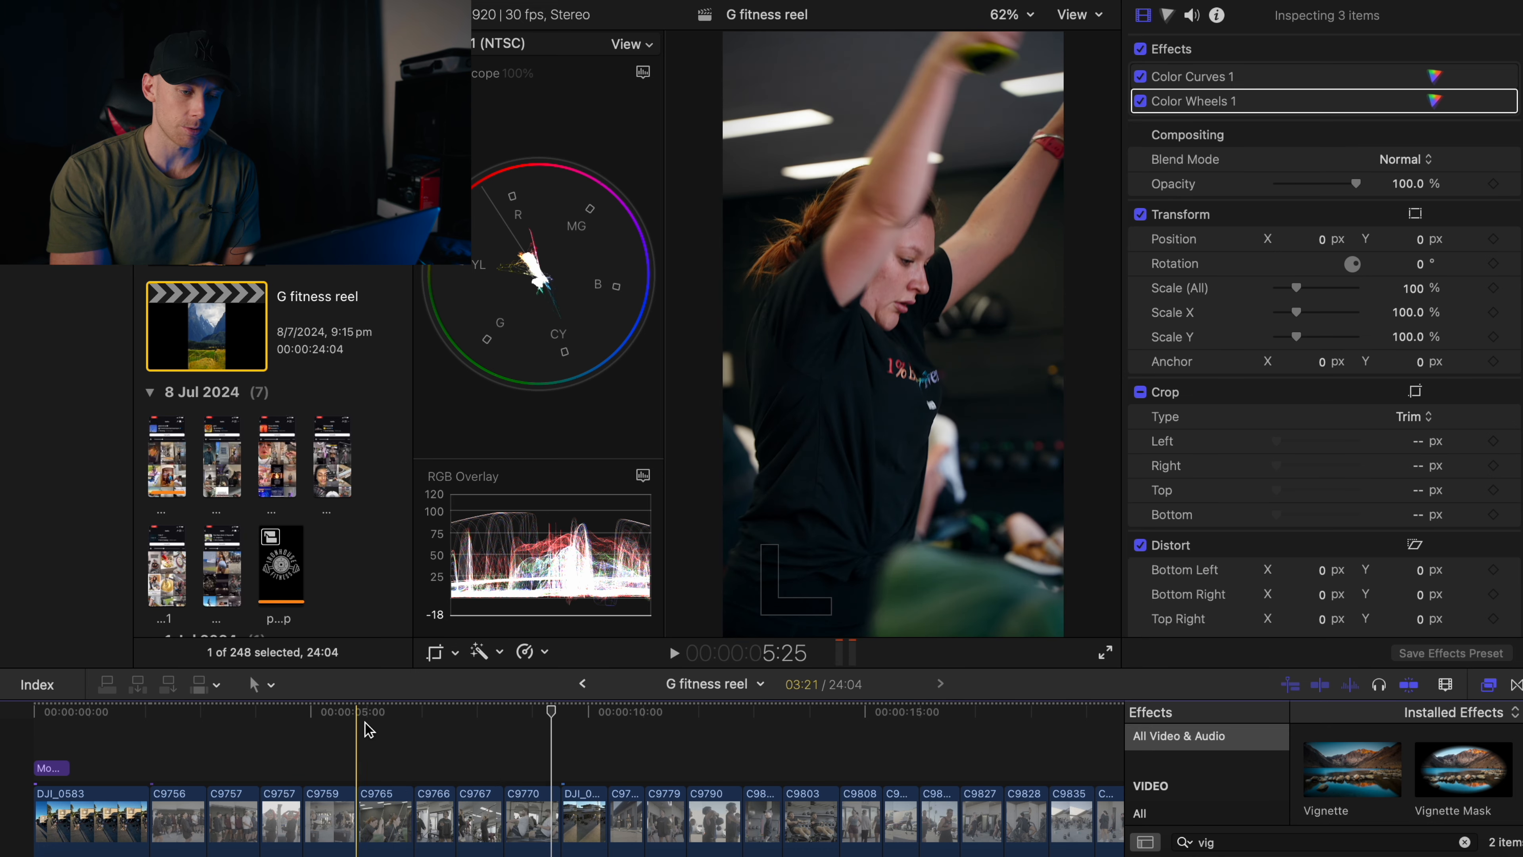
pyautogui.click(378, 807)
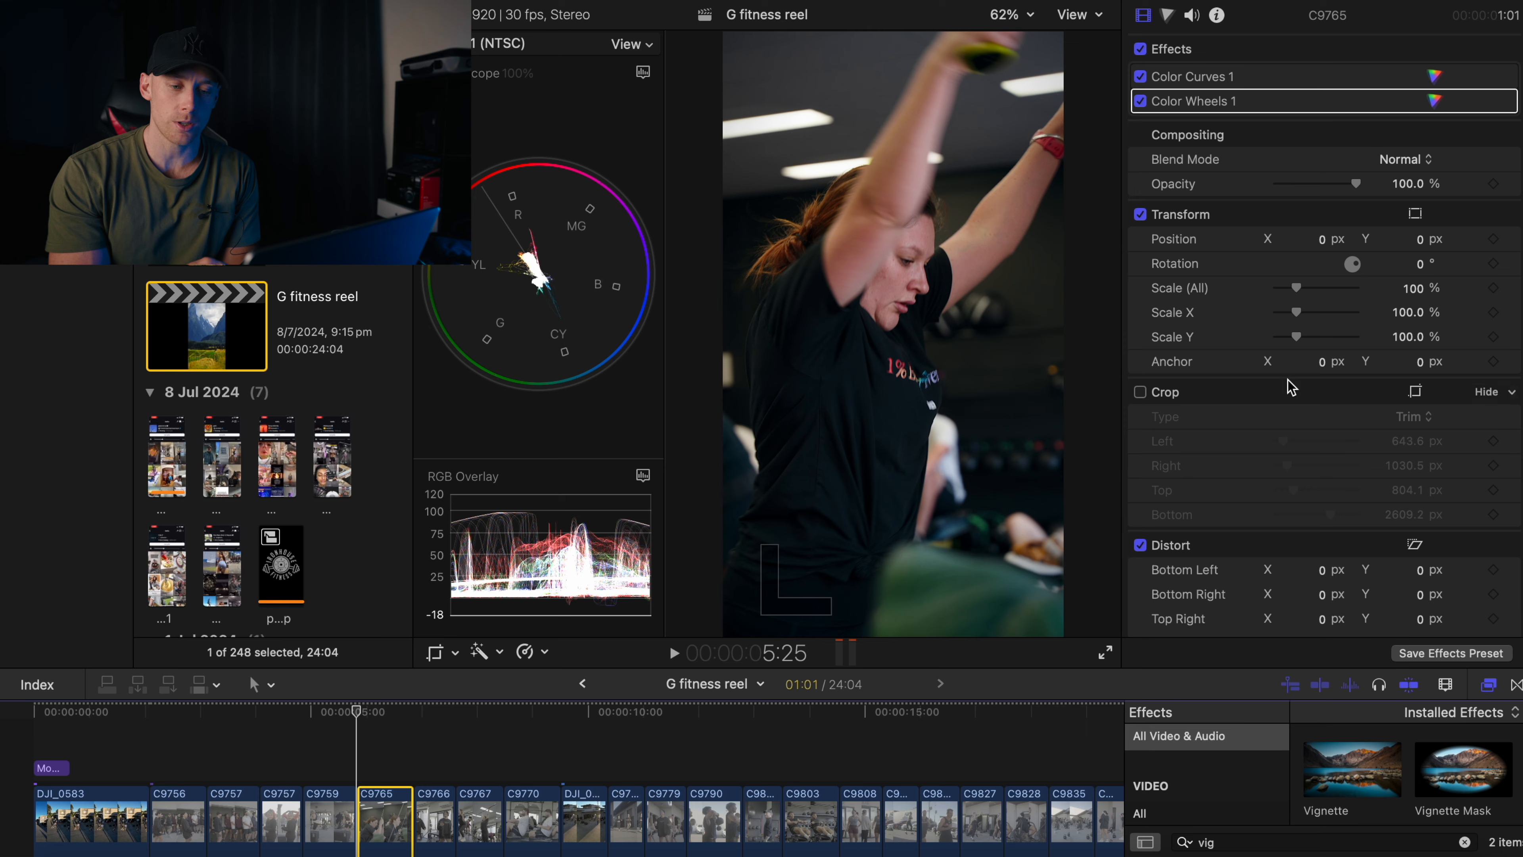
pyautogui.scroll(-5, 1285, 384)
pyautogui.click(1139, 227)
pyautogui.hotkey('shift', 'c')
pyautogui.moveTo(882, 202); pyautogui.dragTo(925, 306)
pyautogui.moveTo(854, 238); pyautogui.dragTo(894, 293)
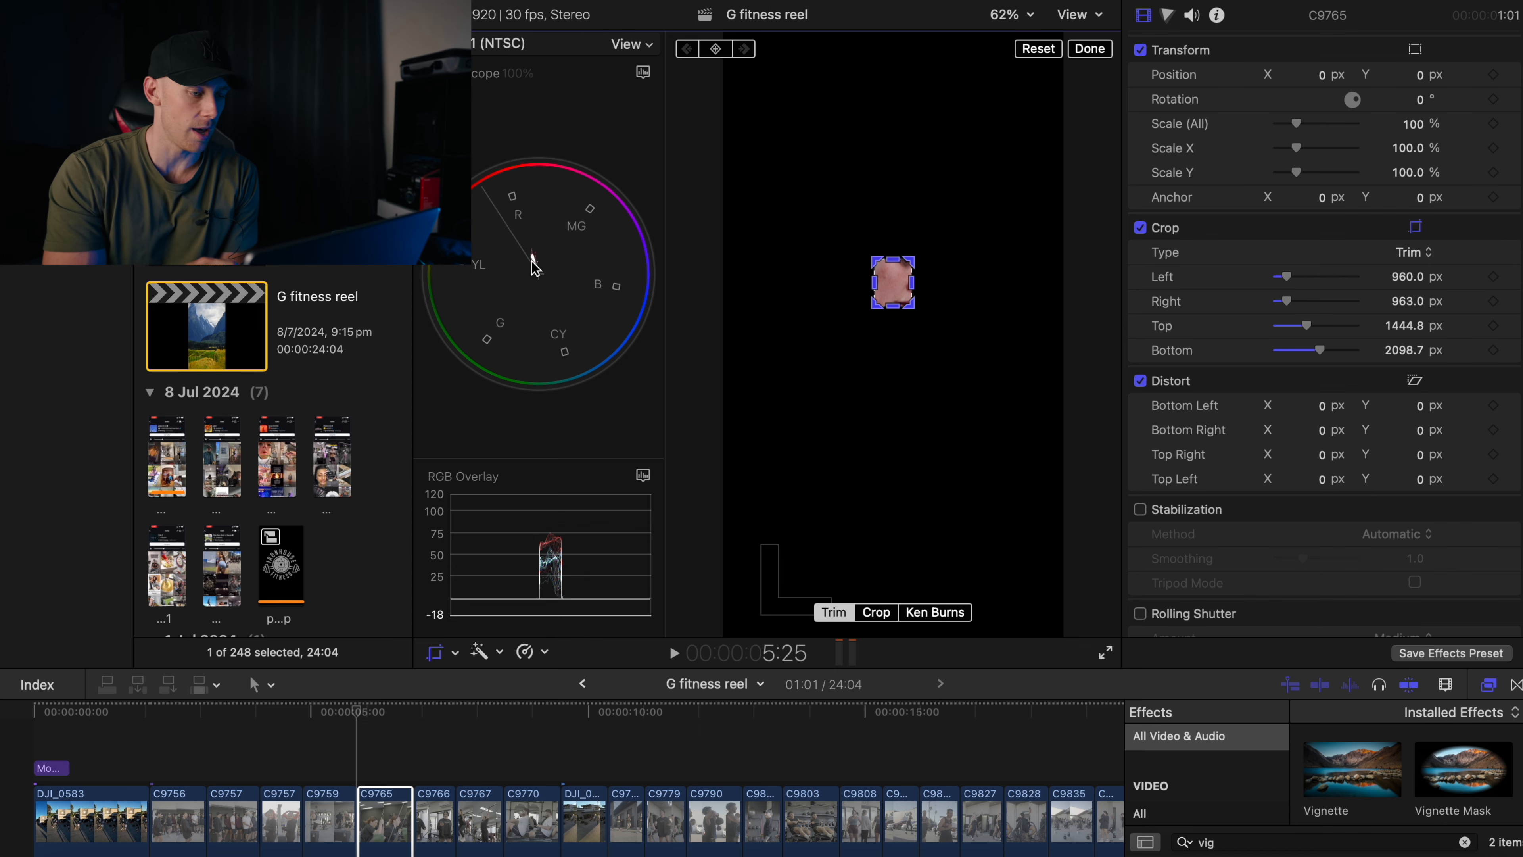
# Nudge the Global wheel of C9765's Color Wheels 1 slightly toward green, and compare the correction off and on.
pyautogui.press('super+6')
pyautogui.moveTo(1327, 186); pyautogui.dragTo(1321, 189)
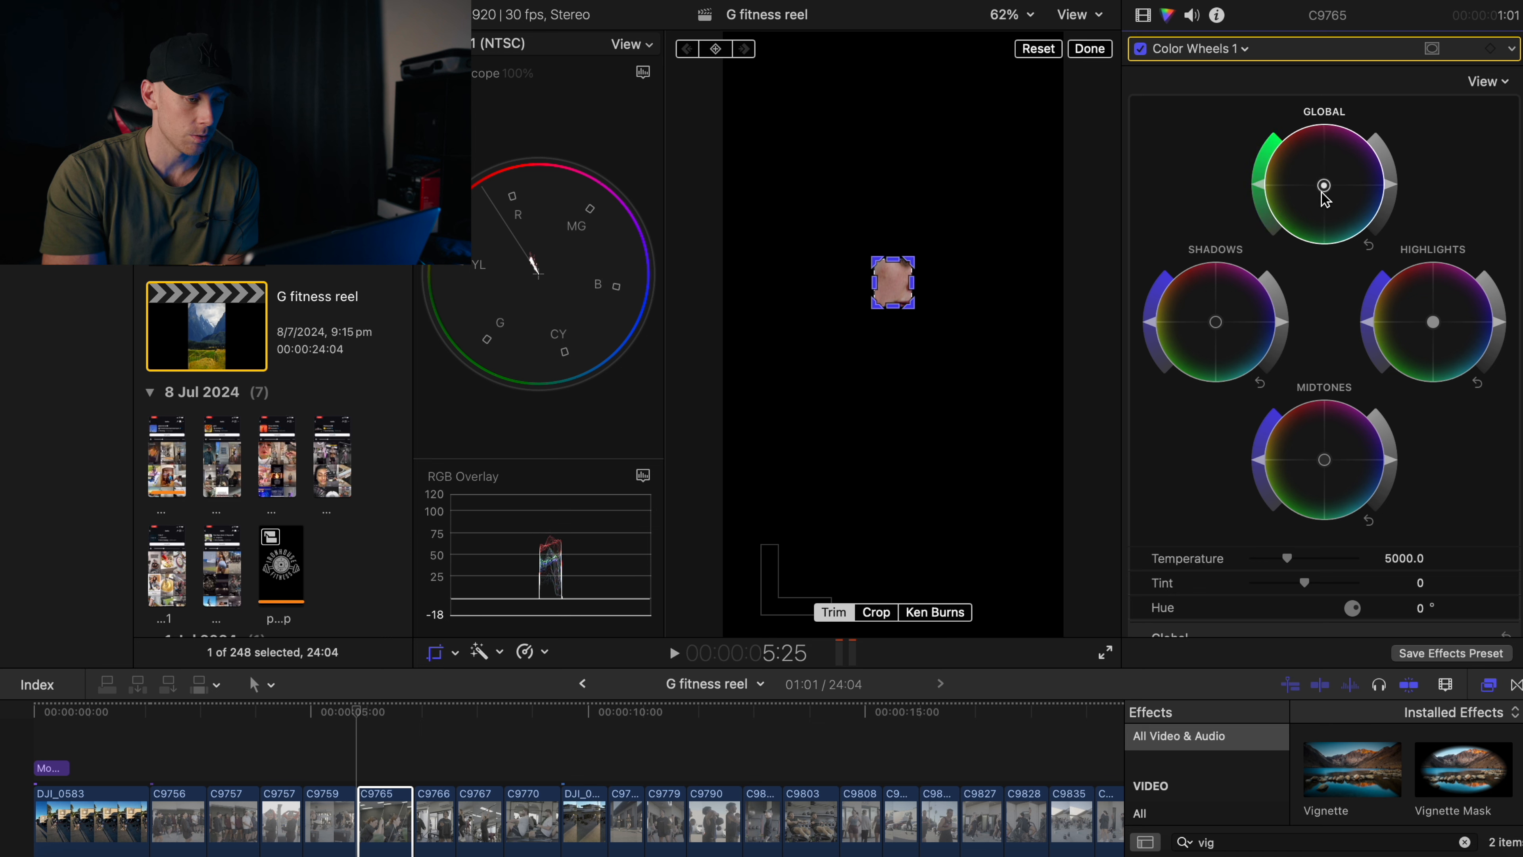
pyautogui.click(1142, 50)
pyautogui.click(1141, 50)
# Check the full frame of clip C9765 with the Crop disabled, and restore the crop around the face.
pyautogui.click(1143, 15)
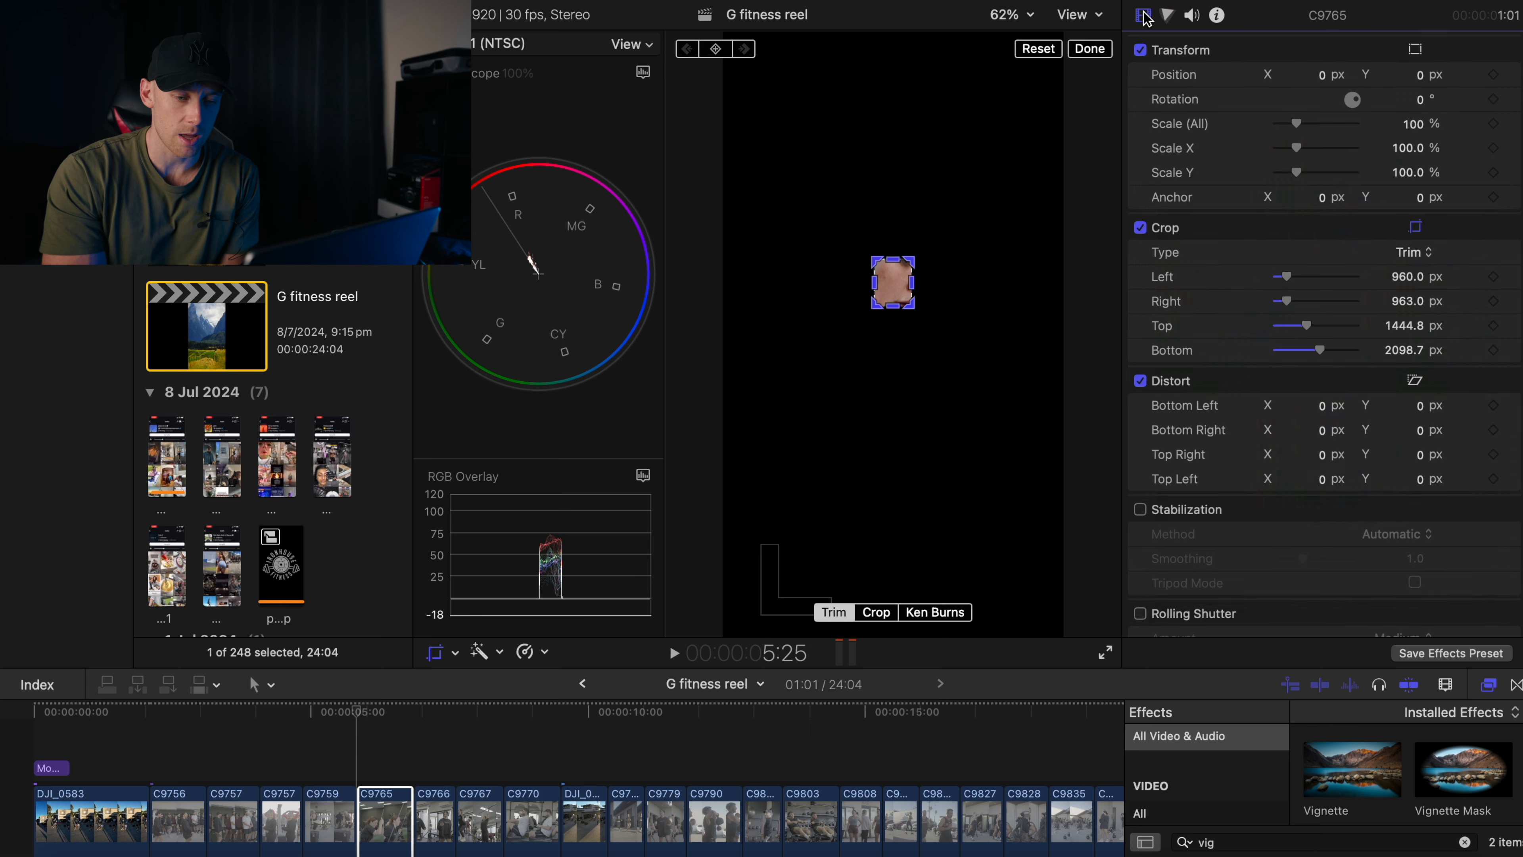
pyautogui.click(1140, 228)
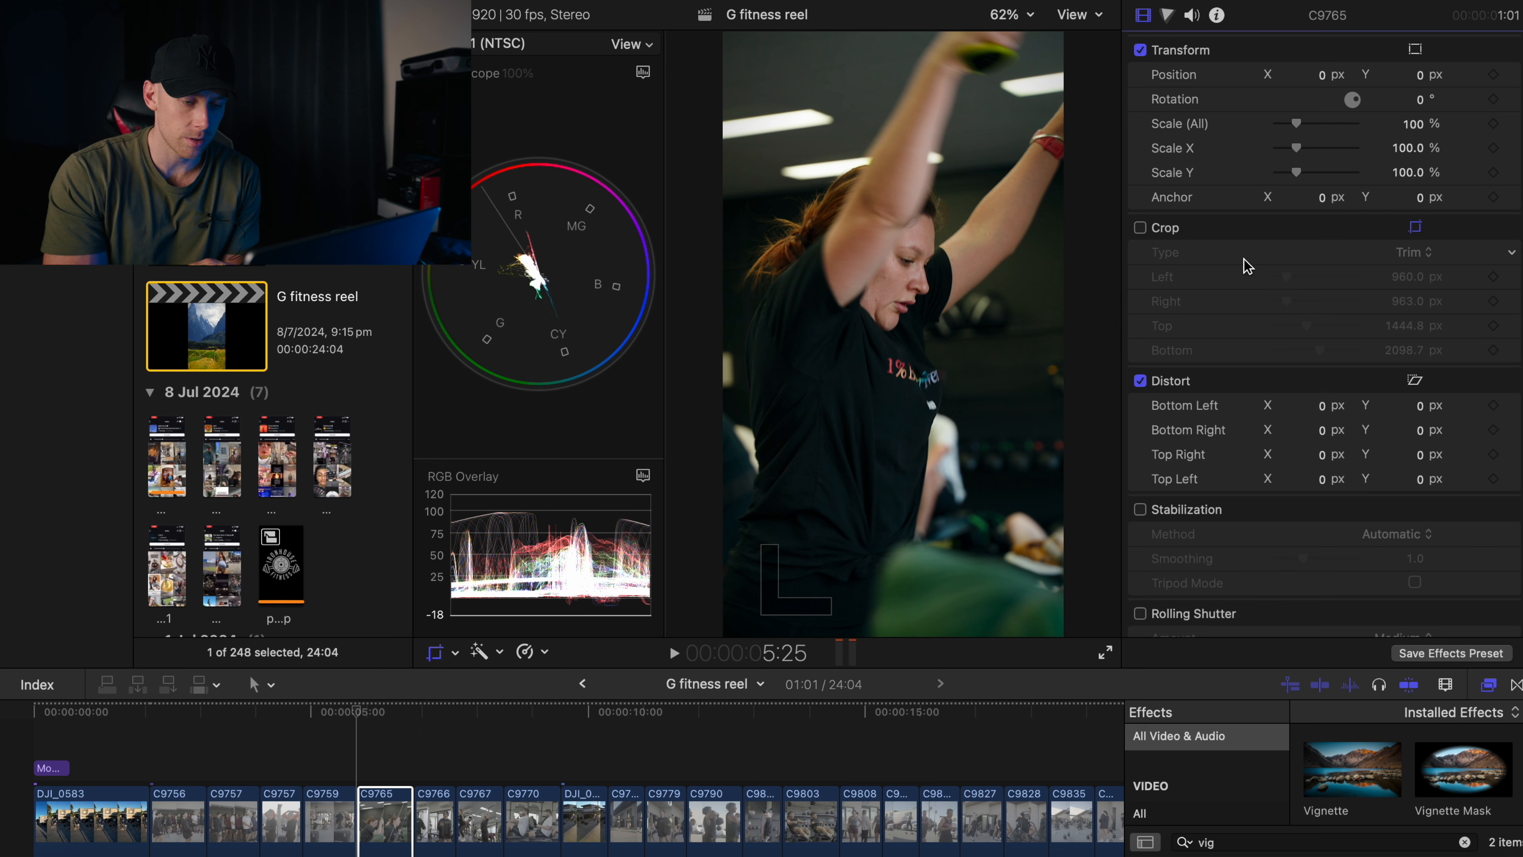
pyautogui.click(1167, 15)
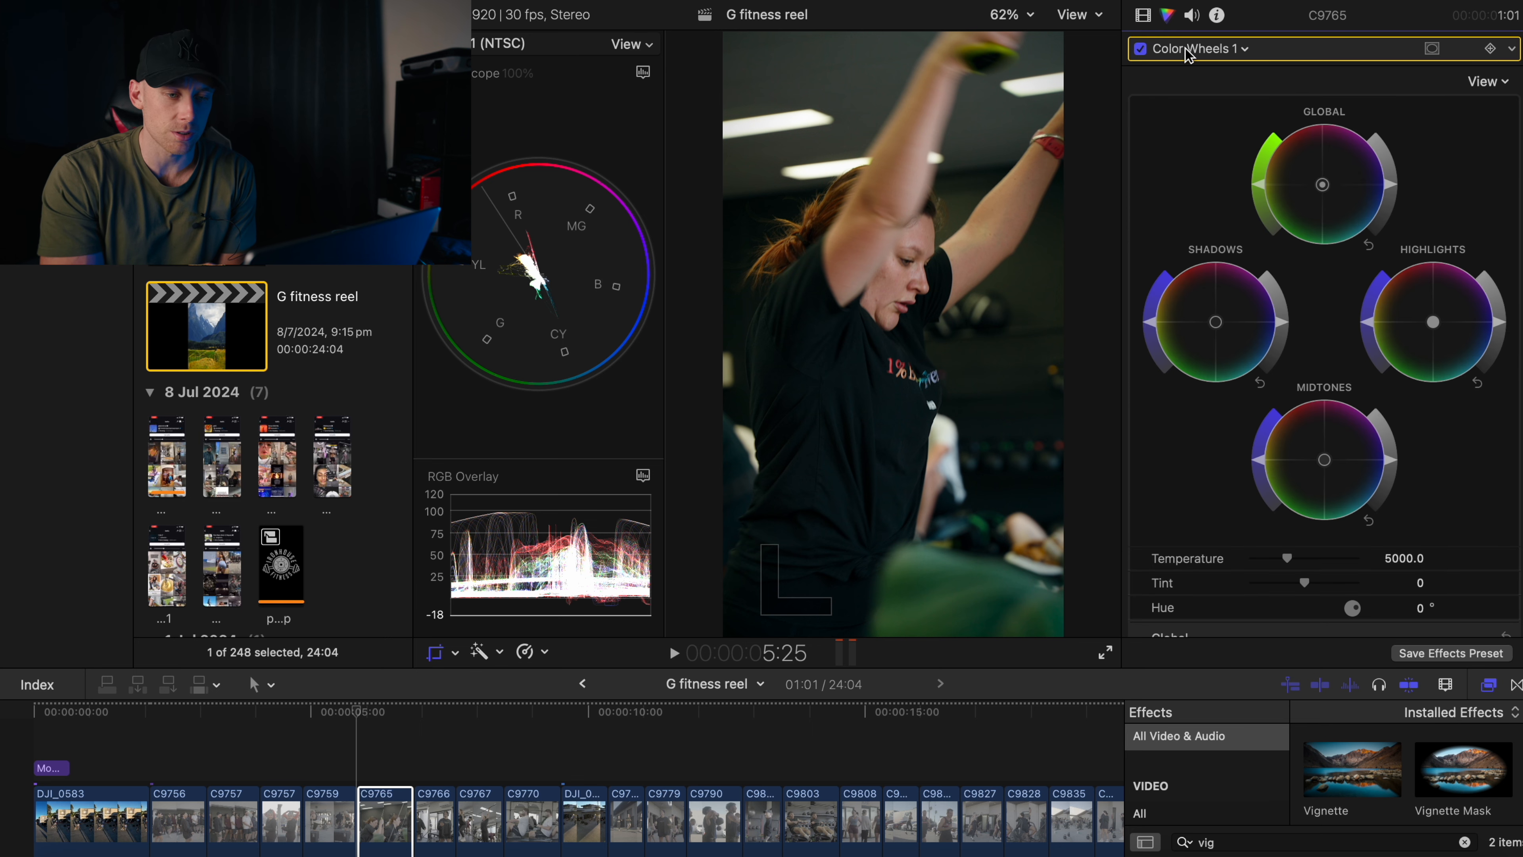
pyautogui.click(1143, 15)
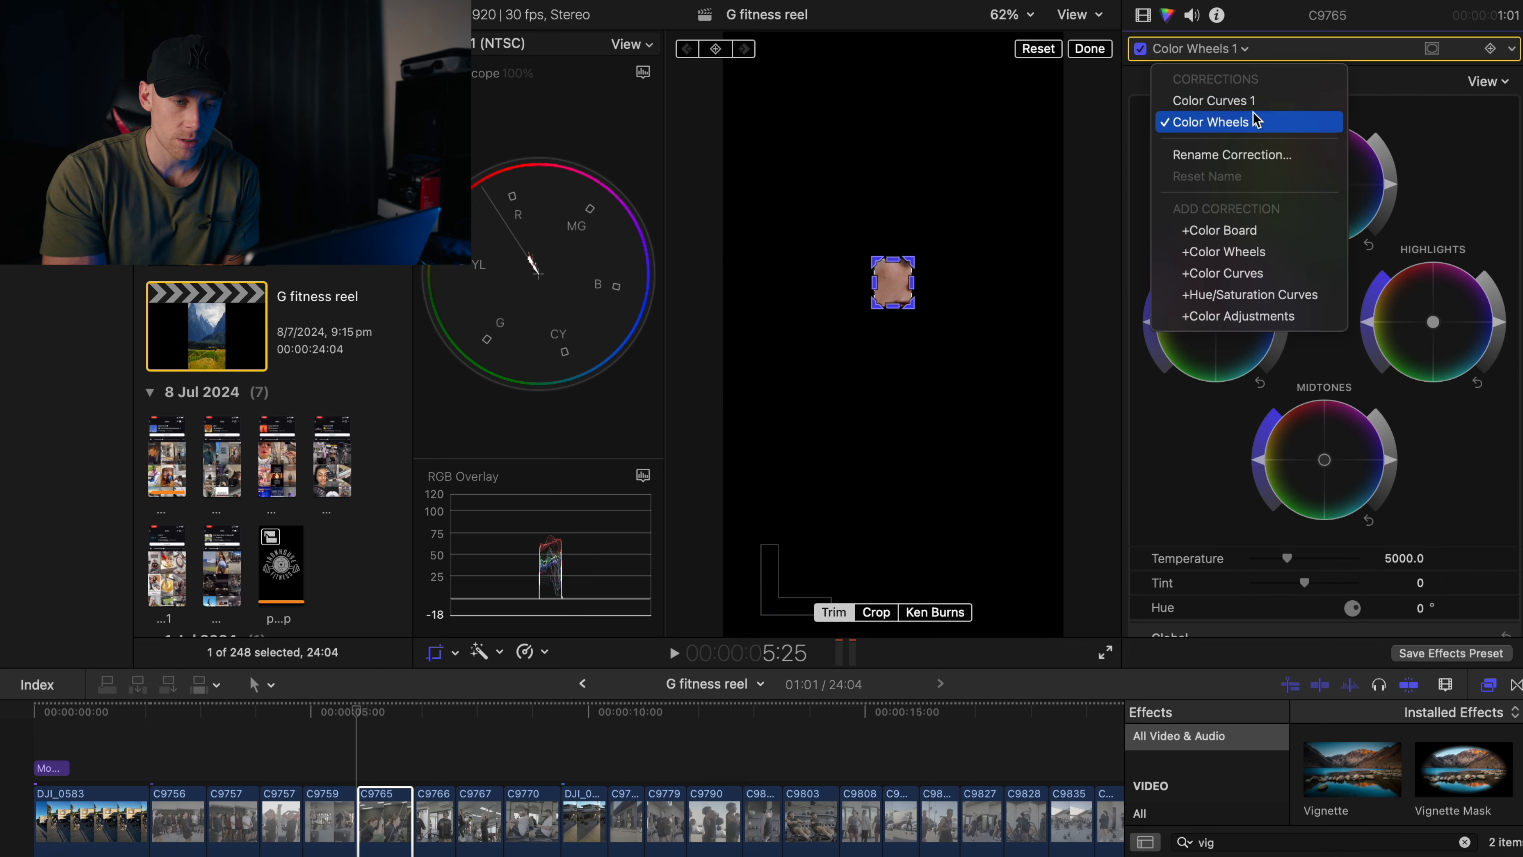
# In C9765's Color Curves 1, add lower and upper points to the green curve and fine-tune the green and blue midpoints.
pyautogui.click(1251, 103)
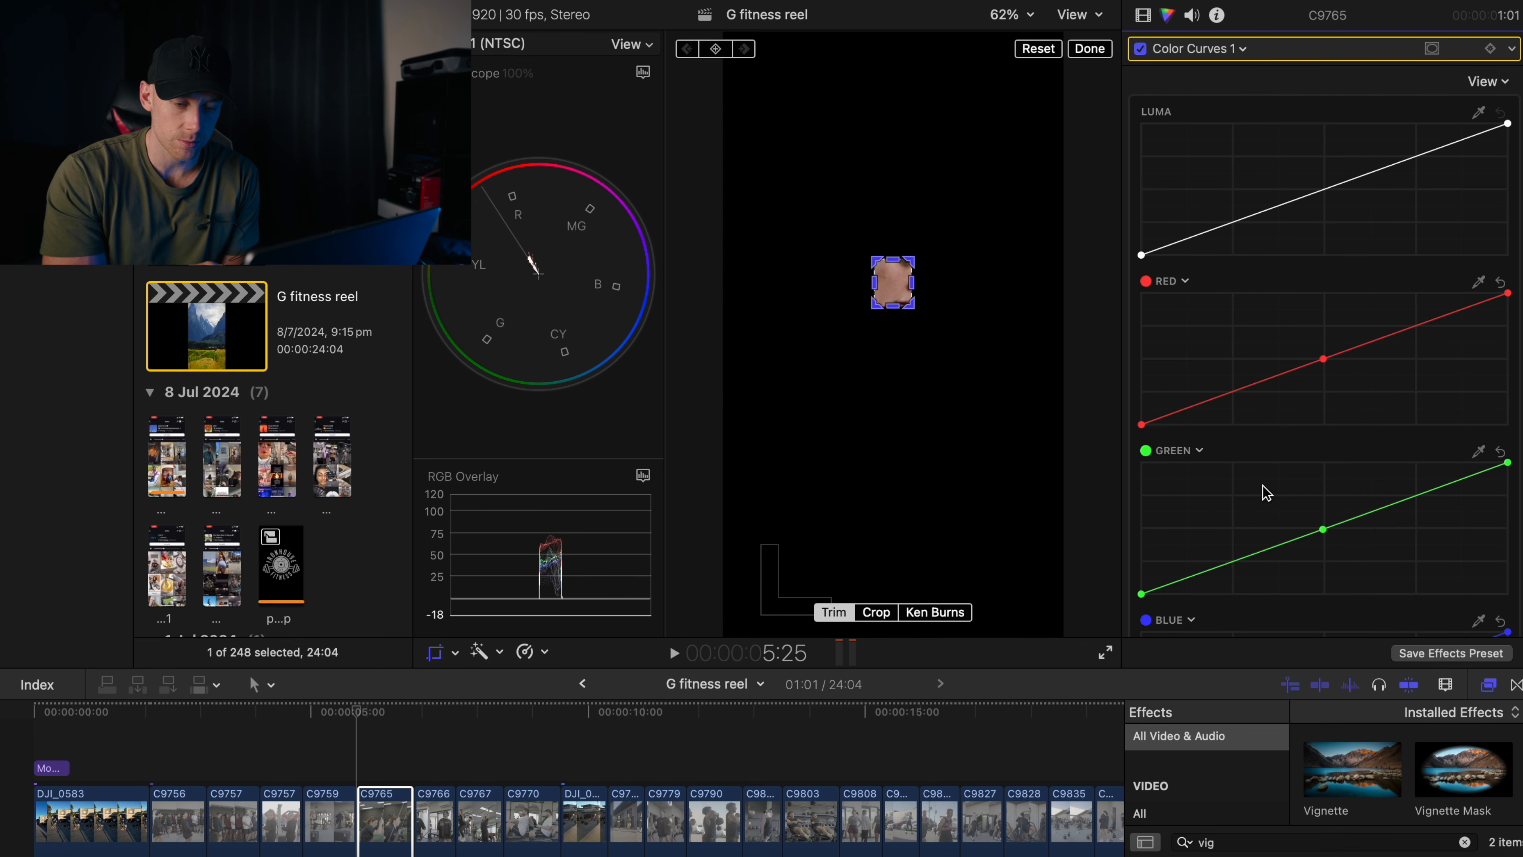
pyautogui.moveTo(1223, 567); pyautogui.dragTo(1216, 568)
pyautogui.click(1427, 492)
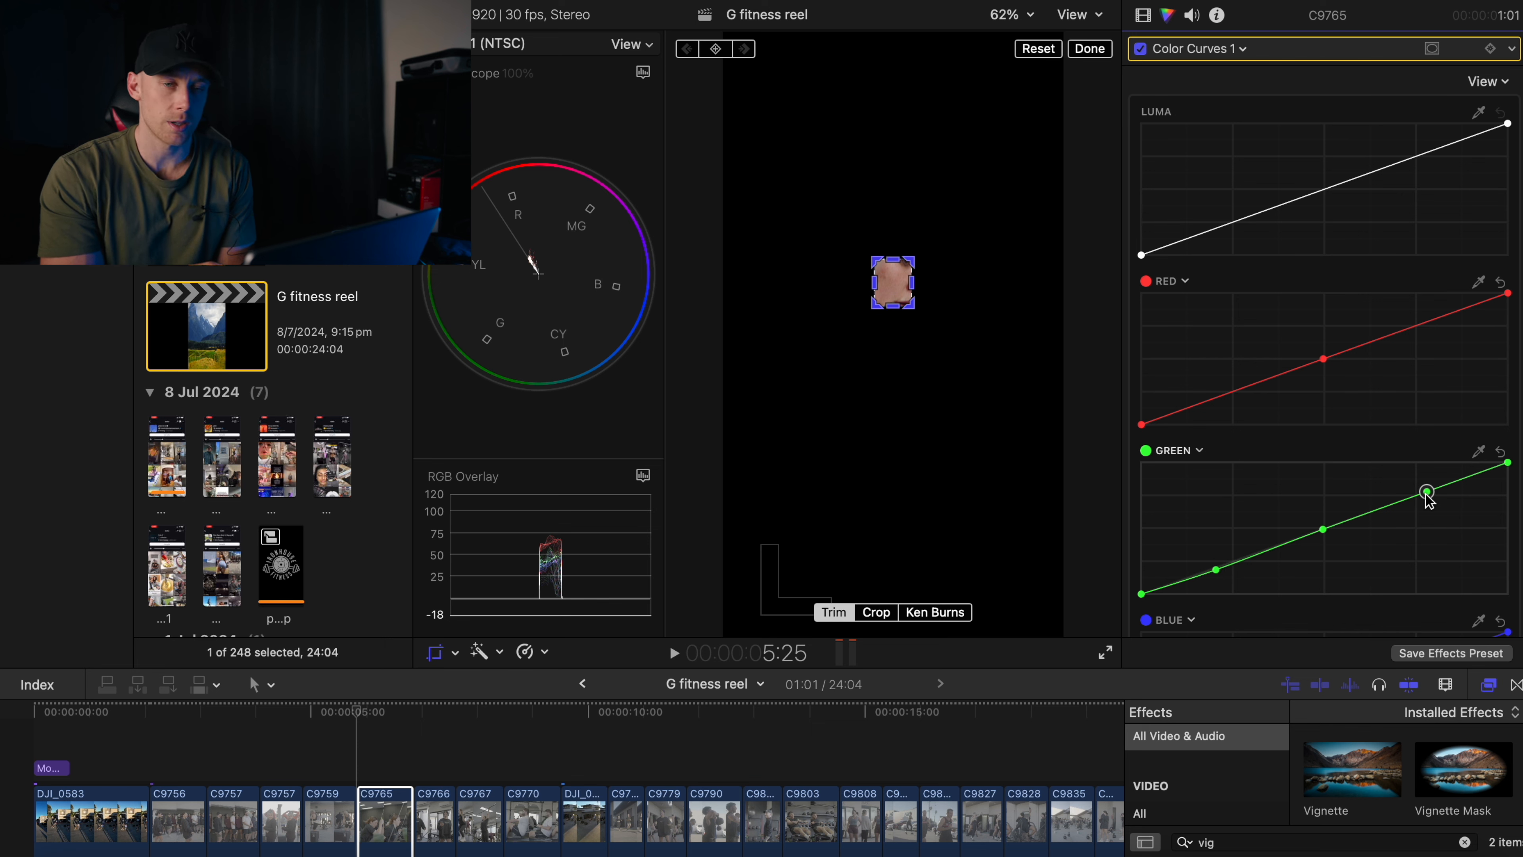
pyautogui.click(1322, 529)
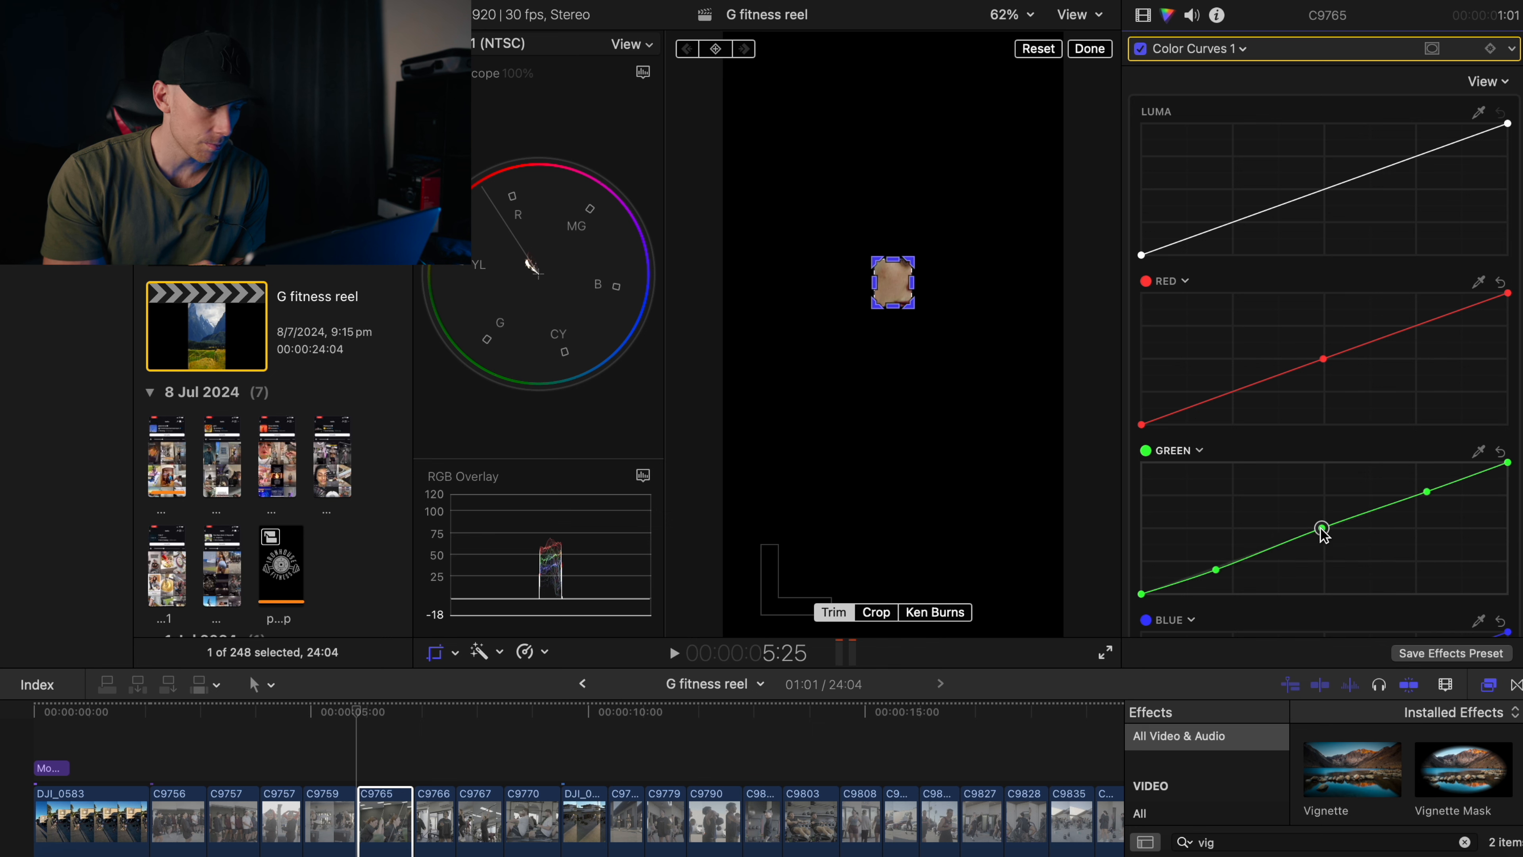
pyautogui.scroll(-4, 1323, 528)
pyautogui.click(1324, 490)
# Compare the cropped face with Color Curves 1 off and on, and disable the Crop on clip C9765.
pyautogui.click(1140, 49)
pyautogui.click(1140, 49)
pyautogui.click(1142, 15)
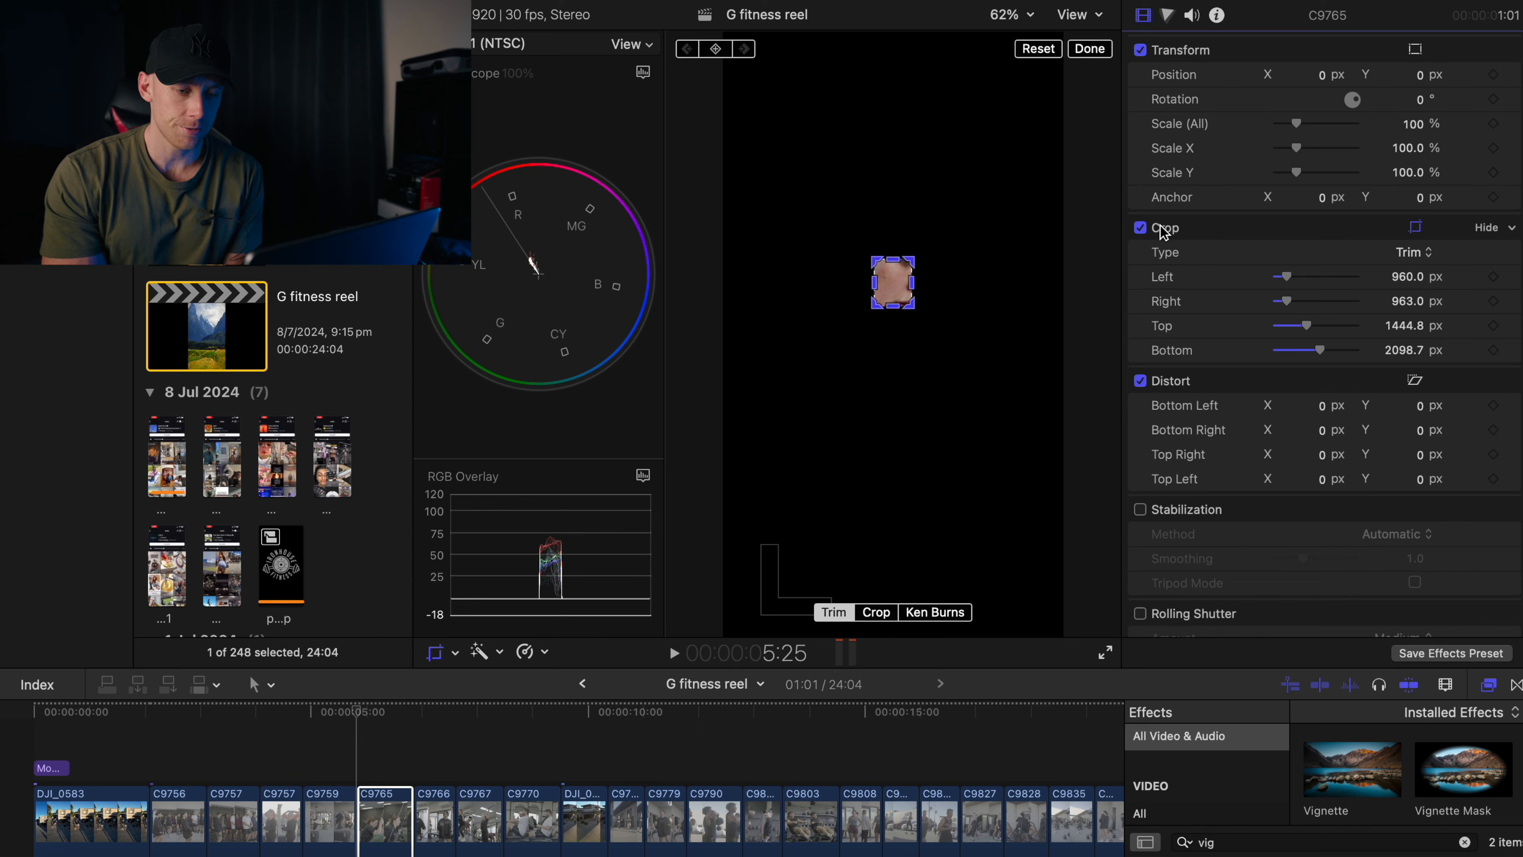
pyautogui.click(1139, 228)
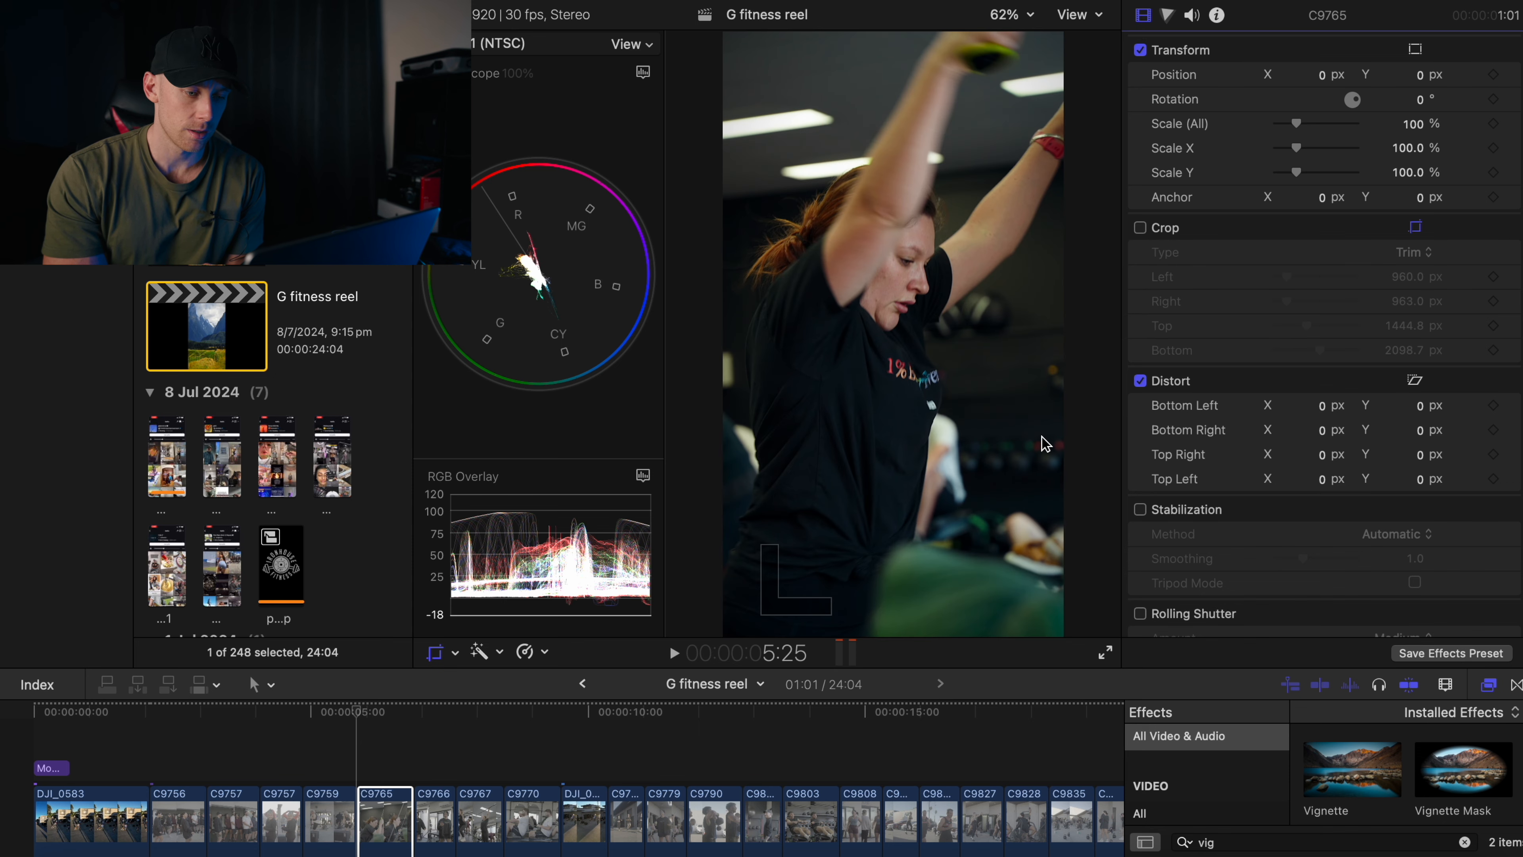
# Compare the full frame of clip C9765 repeatedly with all its effects off and on.
pyautogui.scroll(3, 1133, 87)
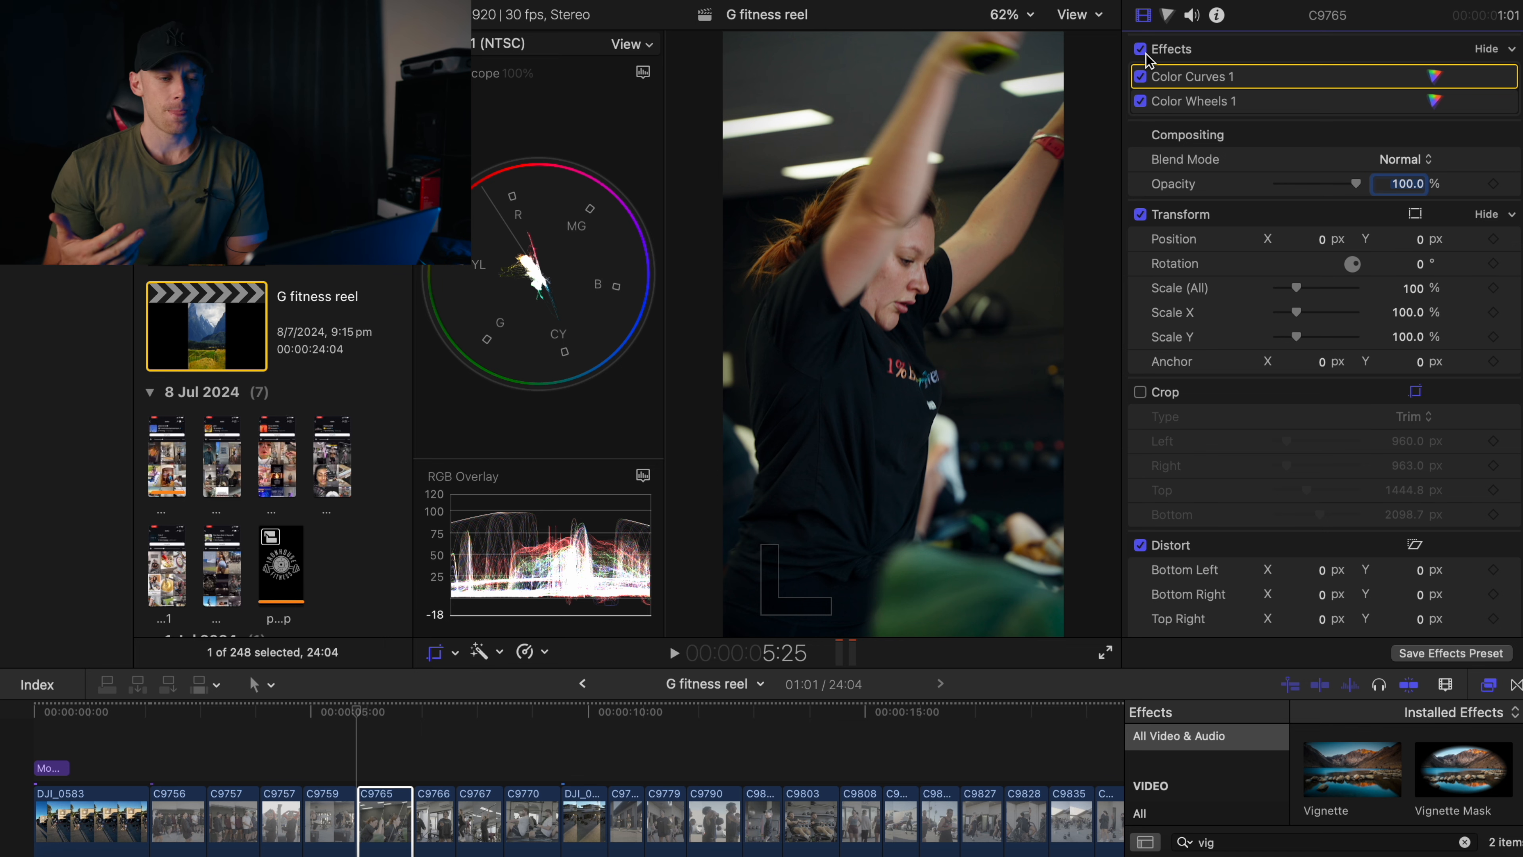
pyautogui.click(1140, 49)
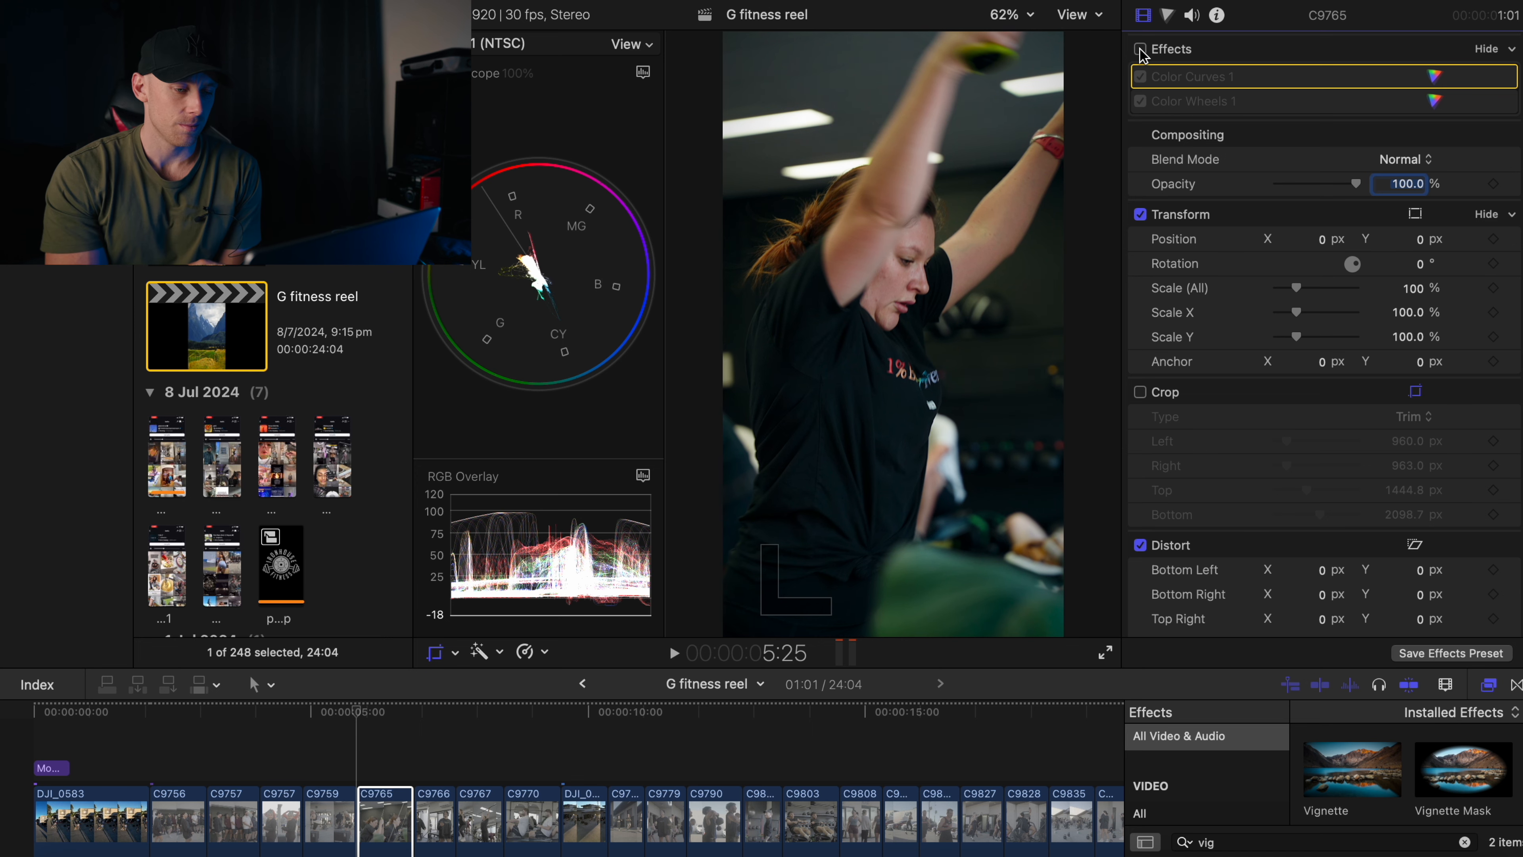
pyautogui.click(1140, 49)
pyautogui.click(1140, 49)
pyautogui.click(1141, 49)
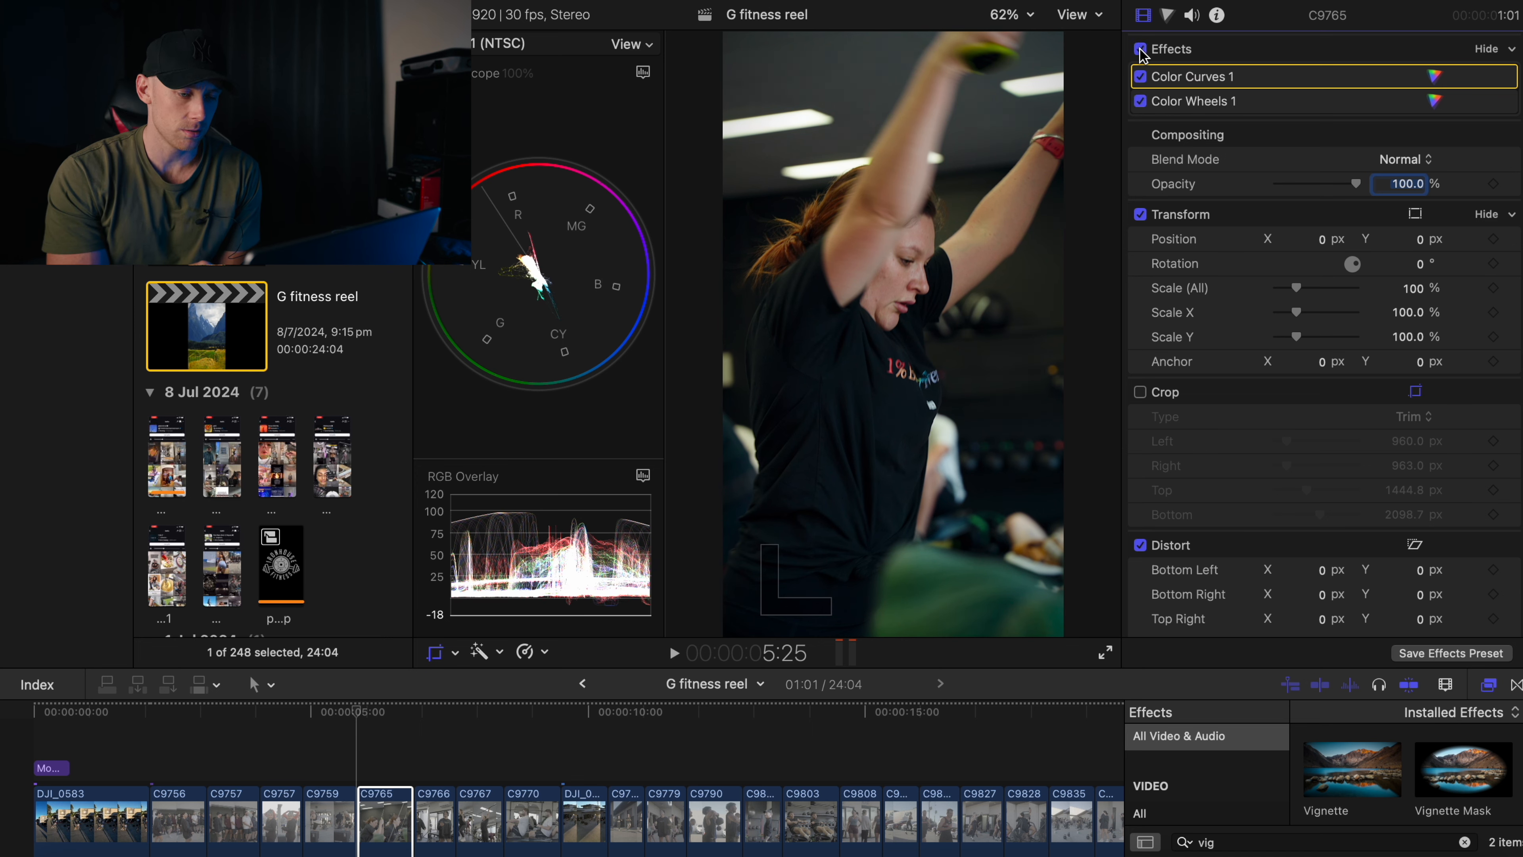
pyautogui.click(1141, 49)
pyautogui.click(1140, 49)
pyautogui.click(1140, 49)
pyautogui.click(1140, 49)
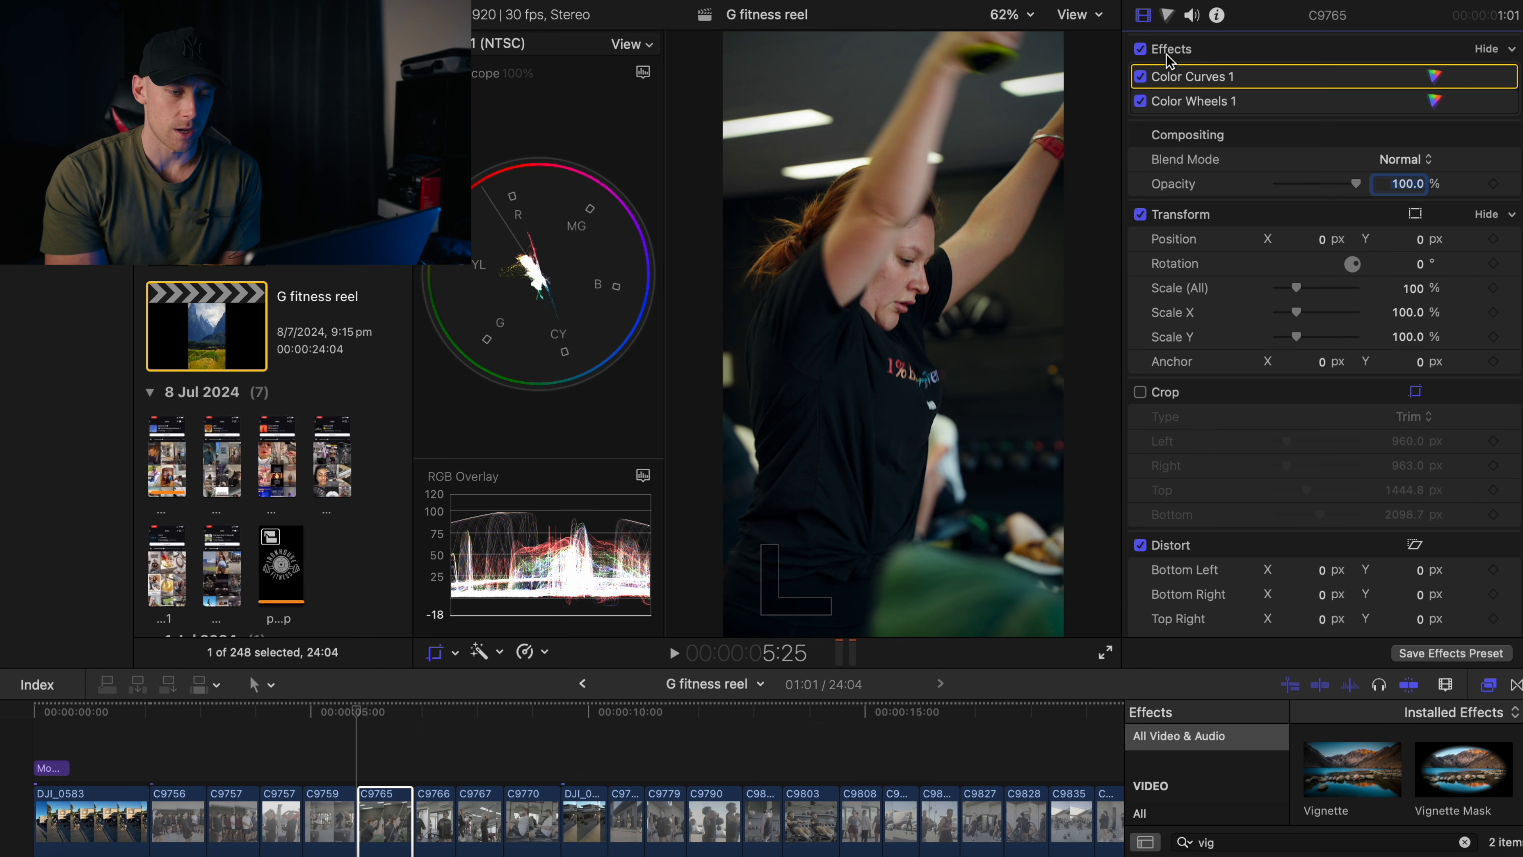
pyautogui.click(1140, 49)
pyautogui.click(1141, 49)
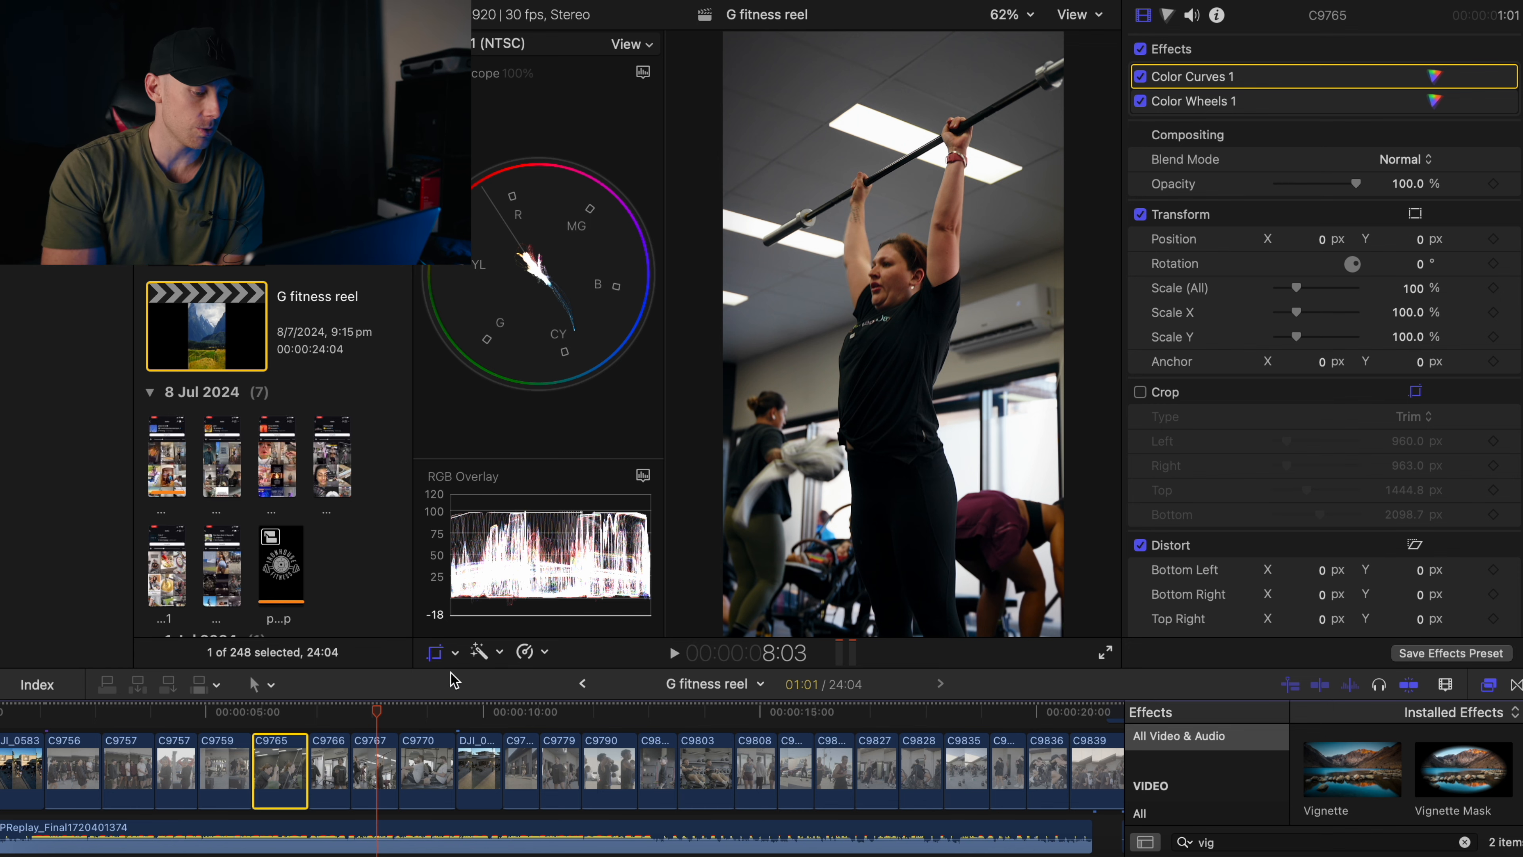
# Enlarge the timeline area and inspect clip C9767 together with the adjustment layers above it.
pyautogui.moveTo(466, 665); pyautogui.dragTo(474, 507)
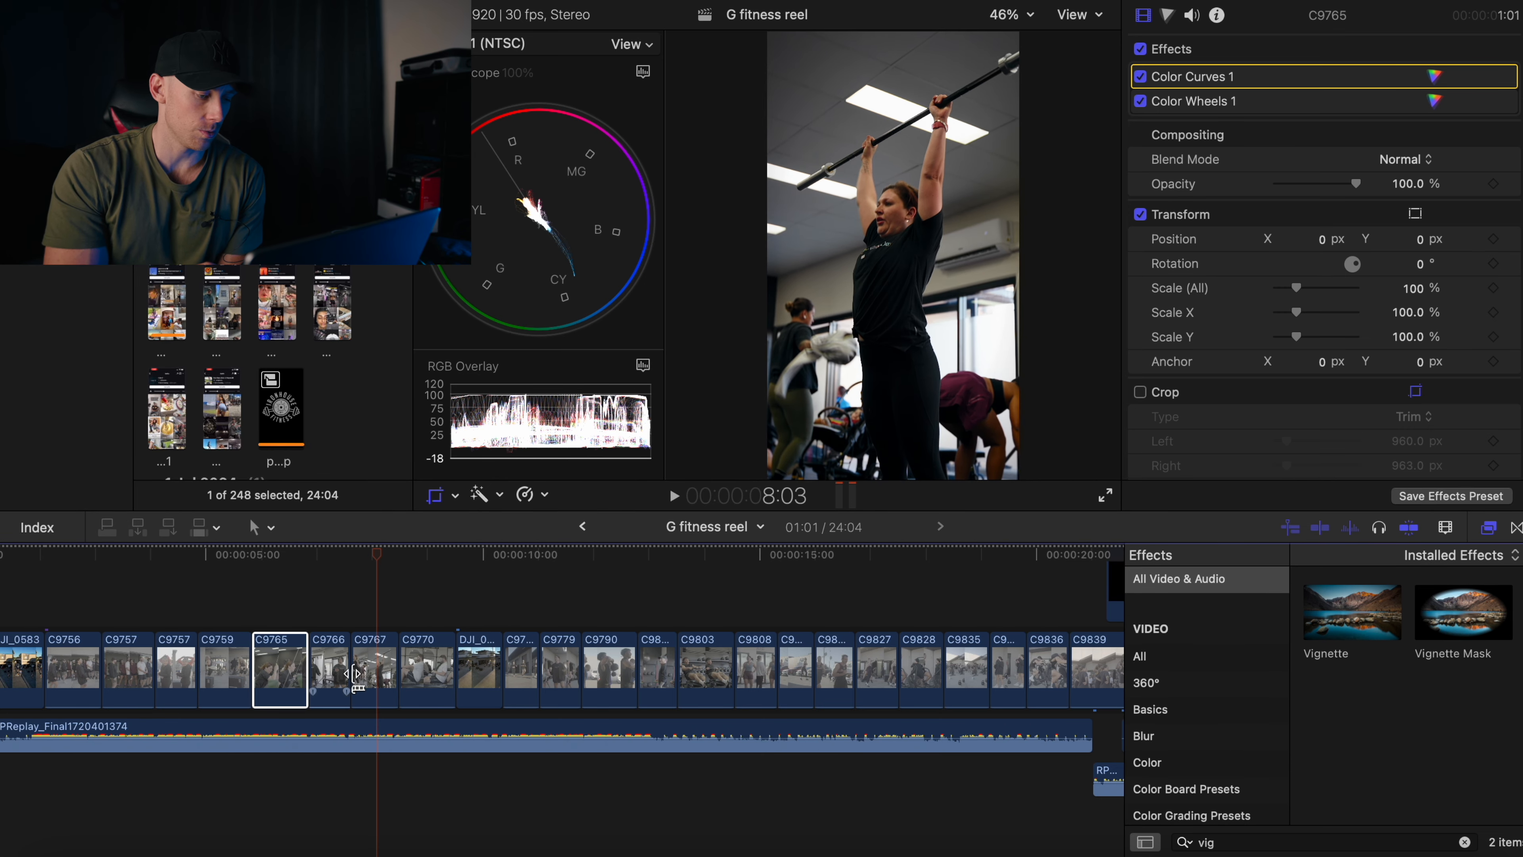
pyautogui.click(384, 663)
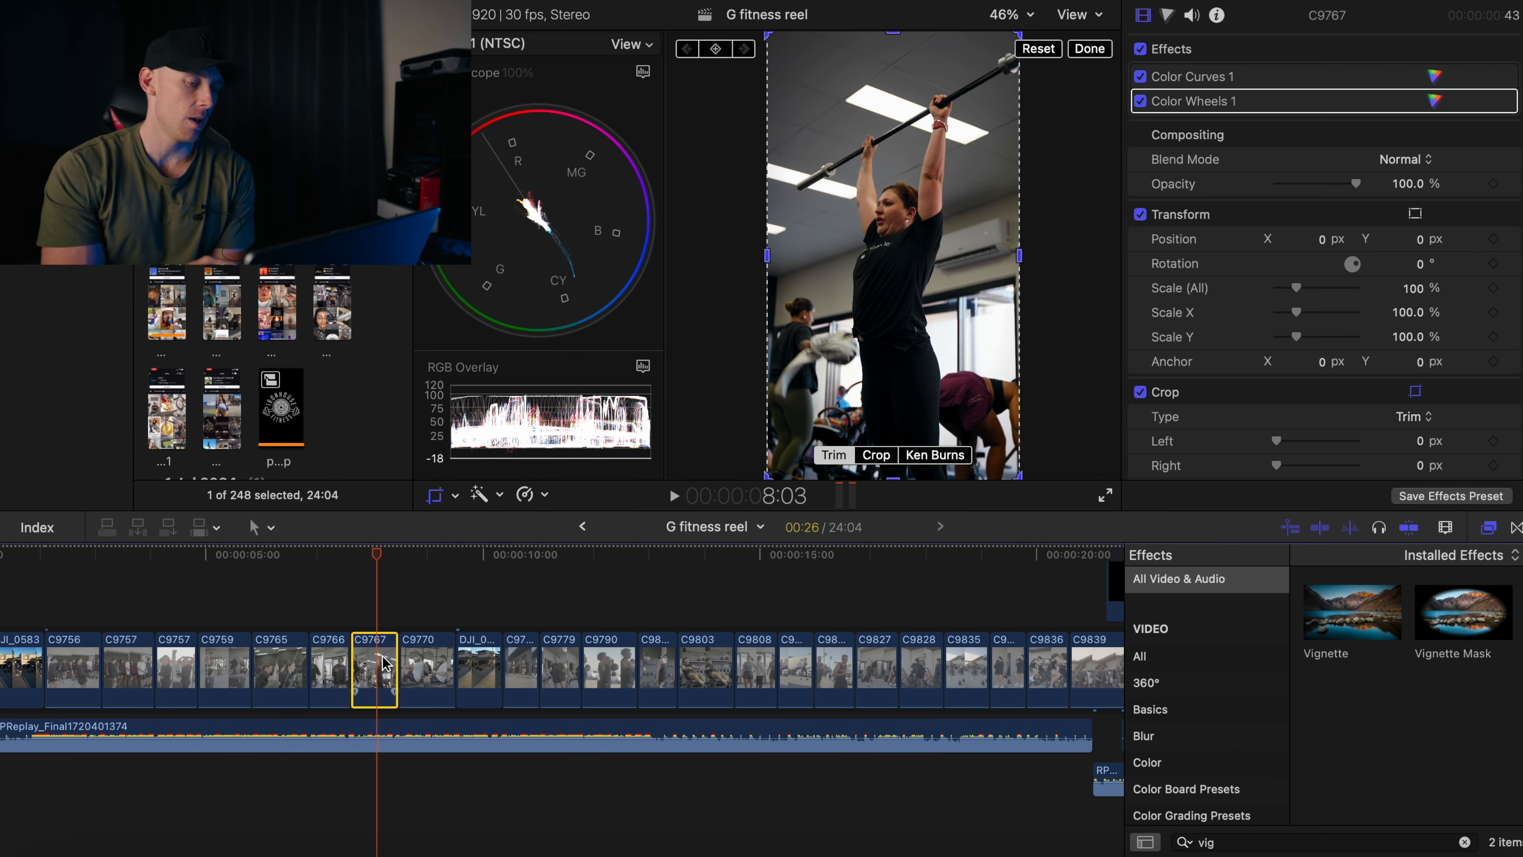
pyautogui.scroll(5, 384, 663)
pyautogui.hscroll(-2, 384, 663)
pyautogui.click(401, 700)
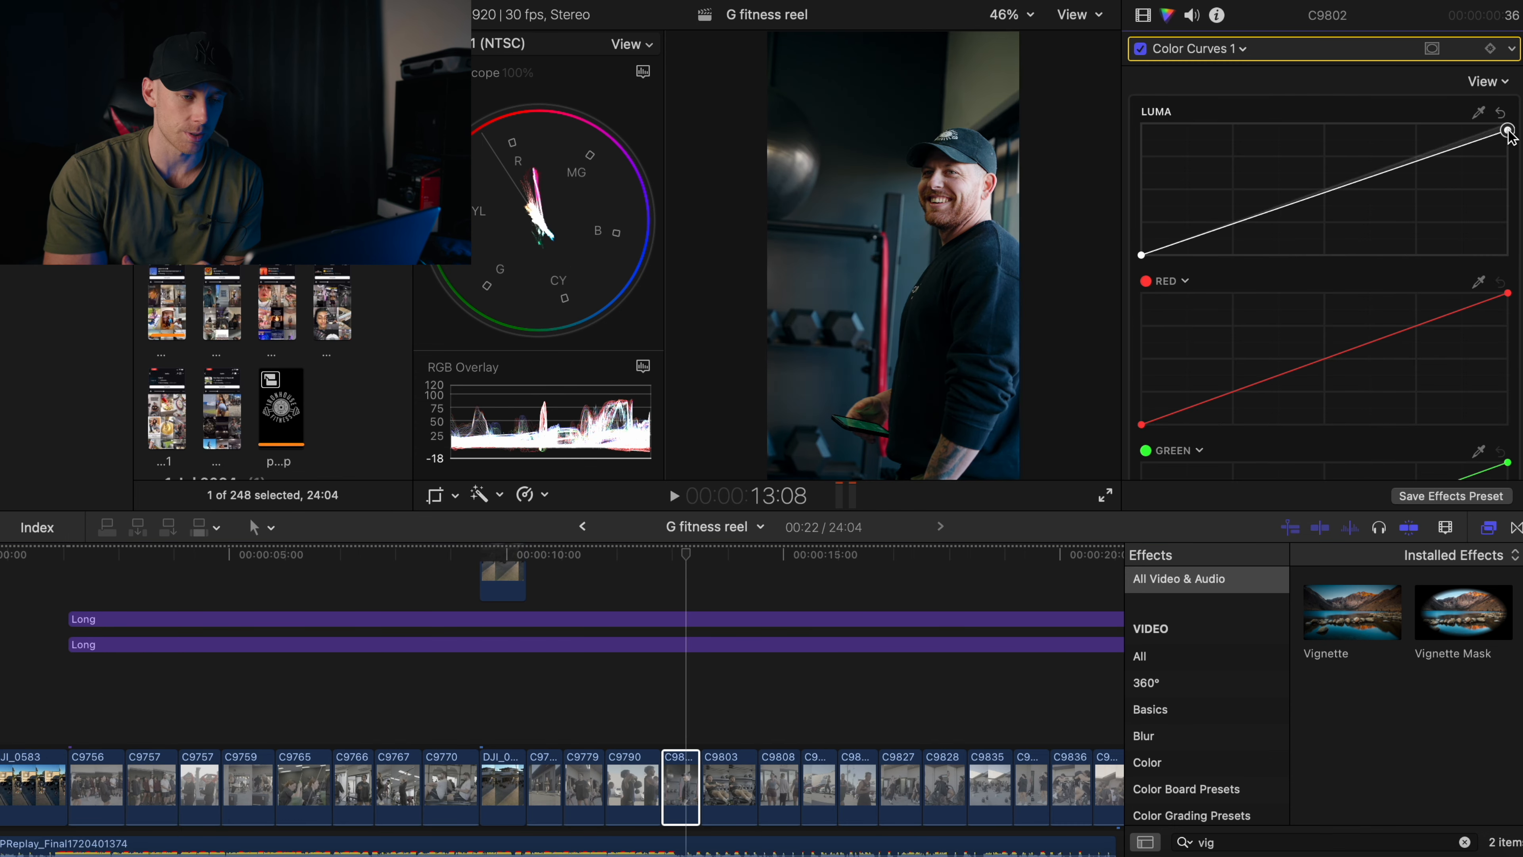
# Enlarge the RGB Overlay scope, and lower the highlights and midtones of clip C9802 on the luma curve.
pyautogui.moveTo(570, 351); pyautogui.dragTo(570, 163)
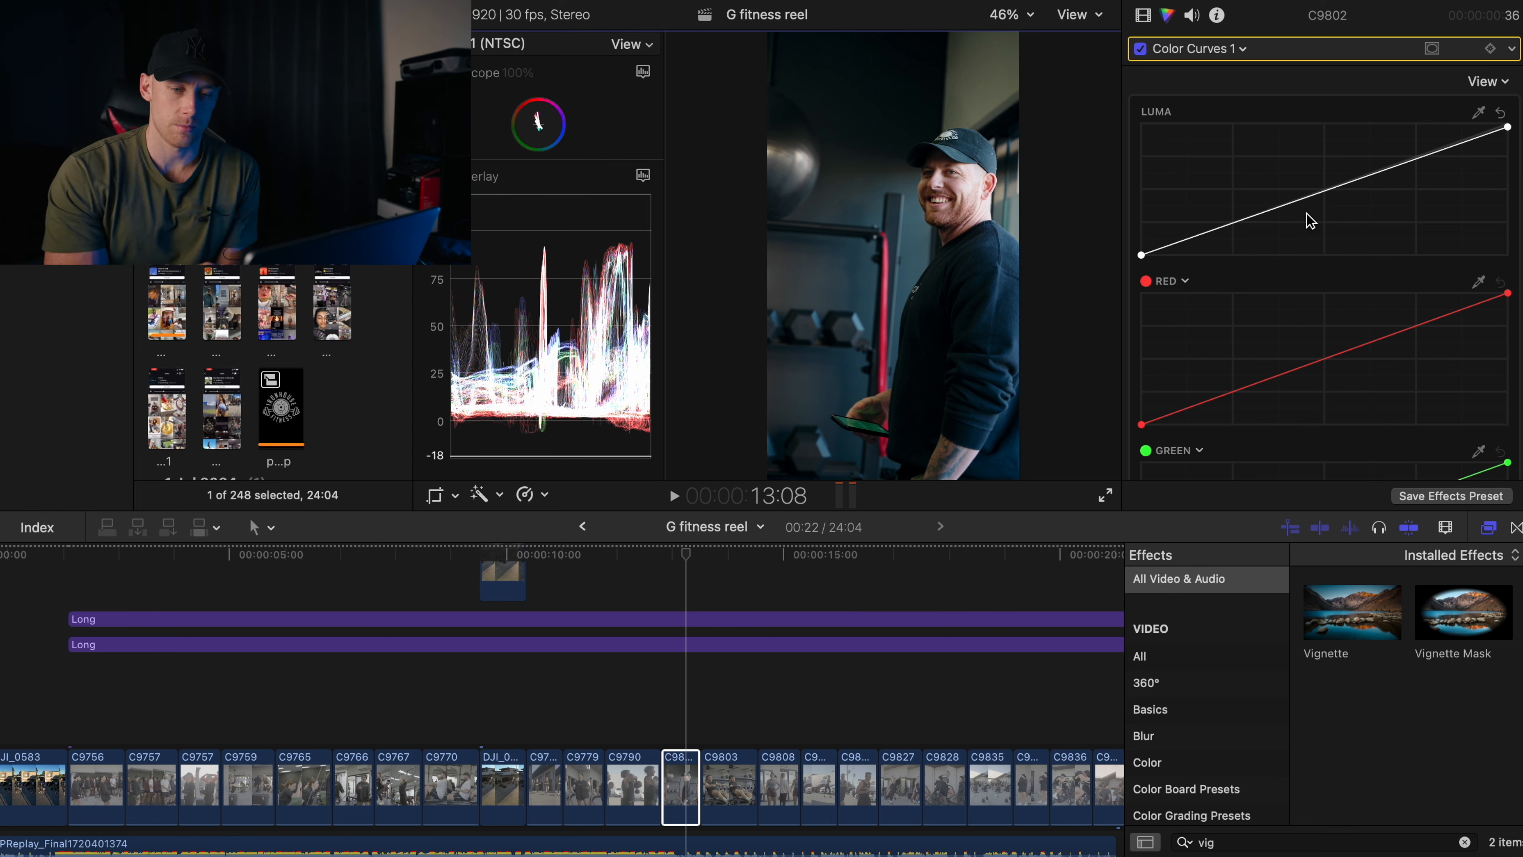
pyautogui.moveTo(1508, 127); pyautogui.dragTo(1475, 148)
pyautogui.moveTo(1321, 198); pyautogui.dragTo(1322, 200)
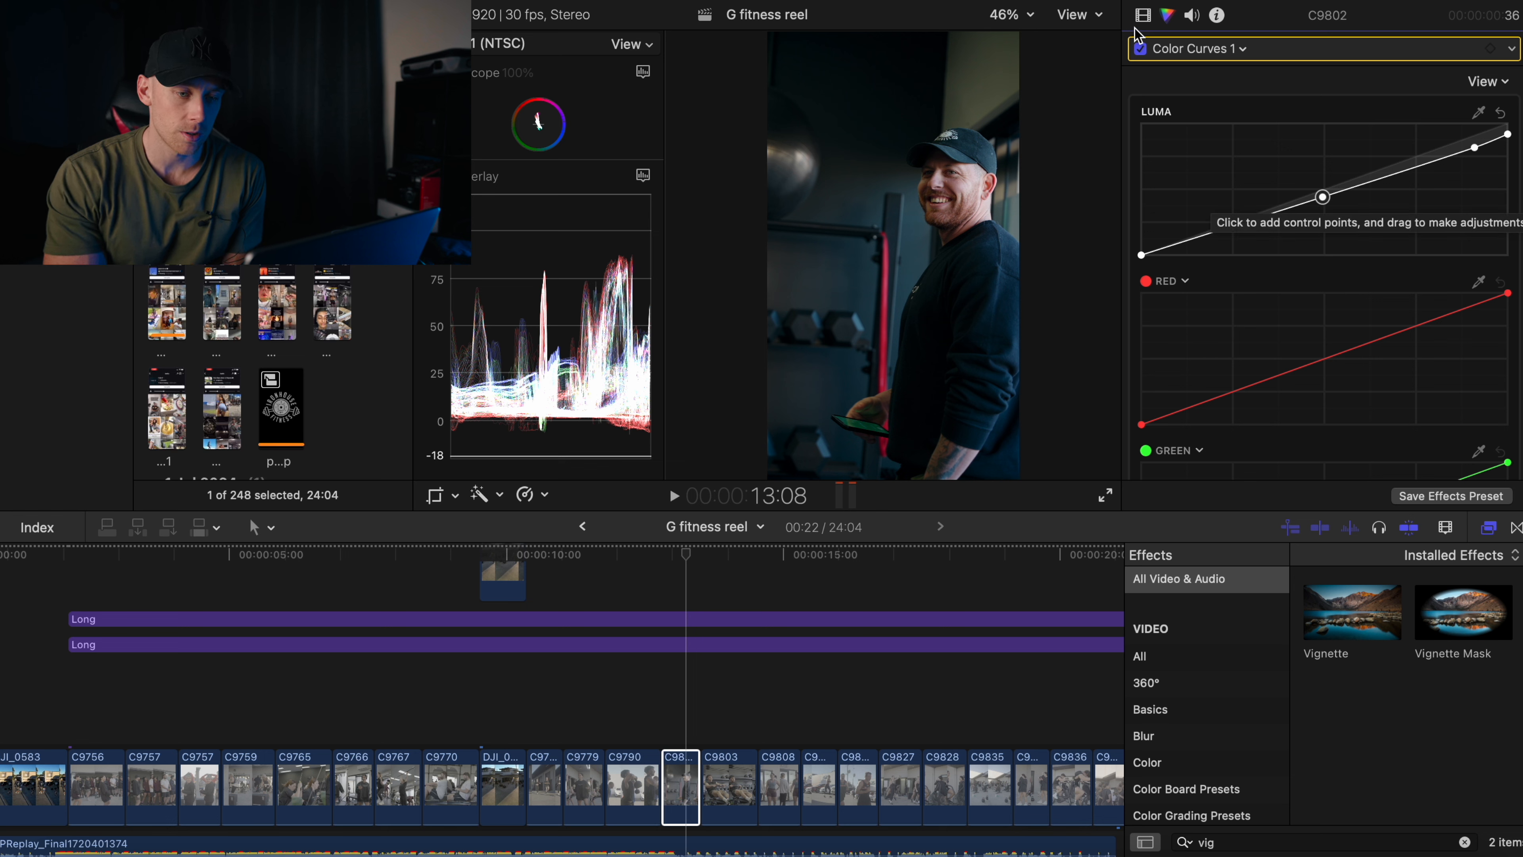
# Compare clip C9802 with Color Curves 1 off and on.
pyautogui.click(1140, 50)
pyautogui.click(1140, 49)
pyautogui.click(1140, 50)
pyautogui.click(1140, 49)
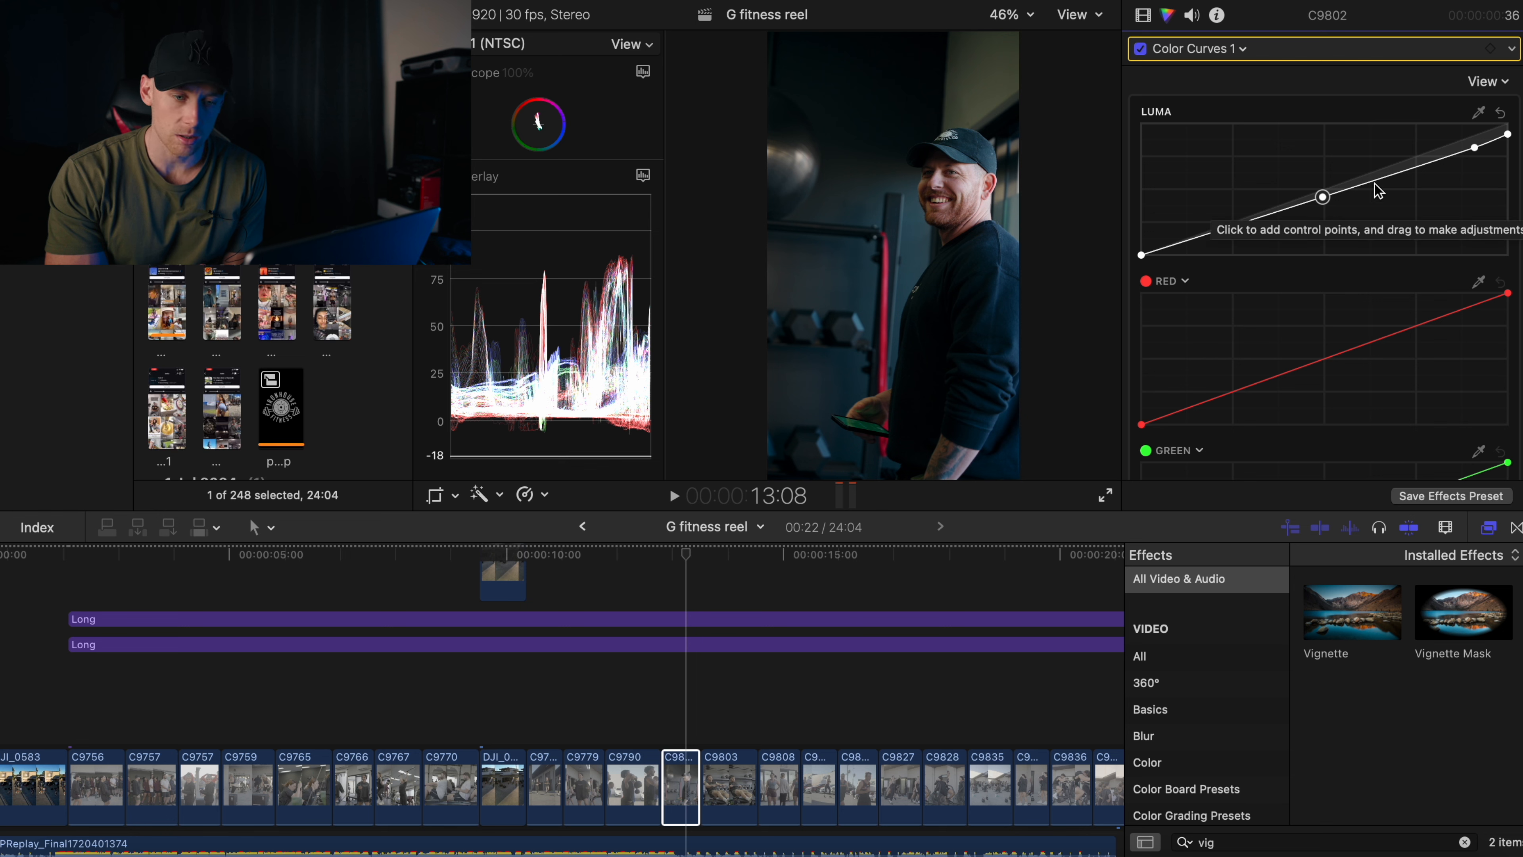
# Raise the midtone point of C9802's luma curve slightly, and compare the correction off and on.
pyautogui.moveTo(1323, 198); pyautogui.dragTo(1323, 195)
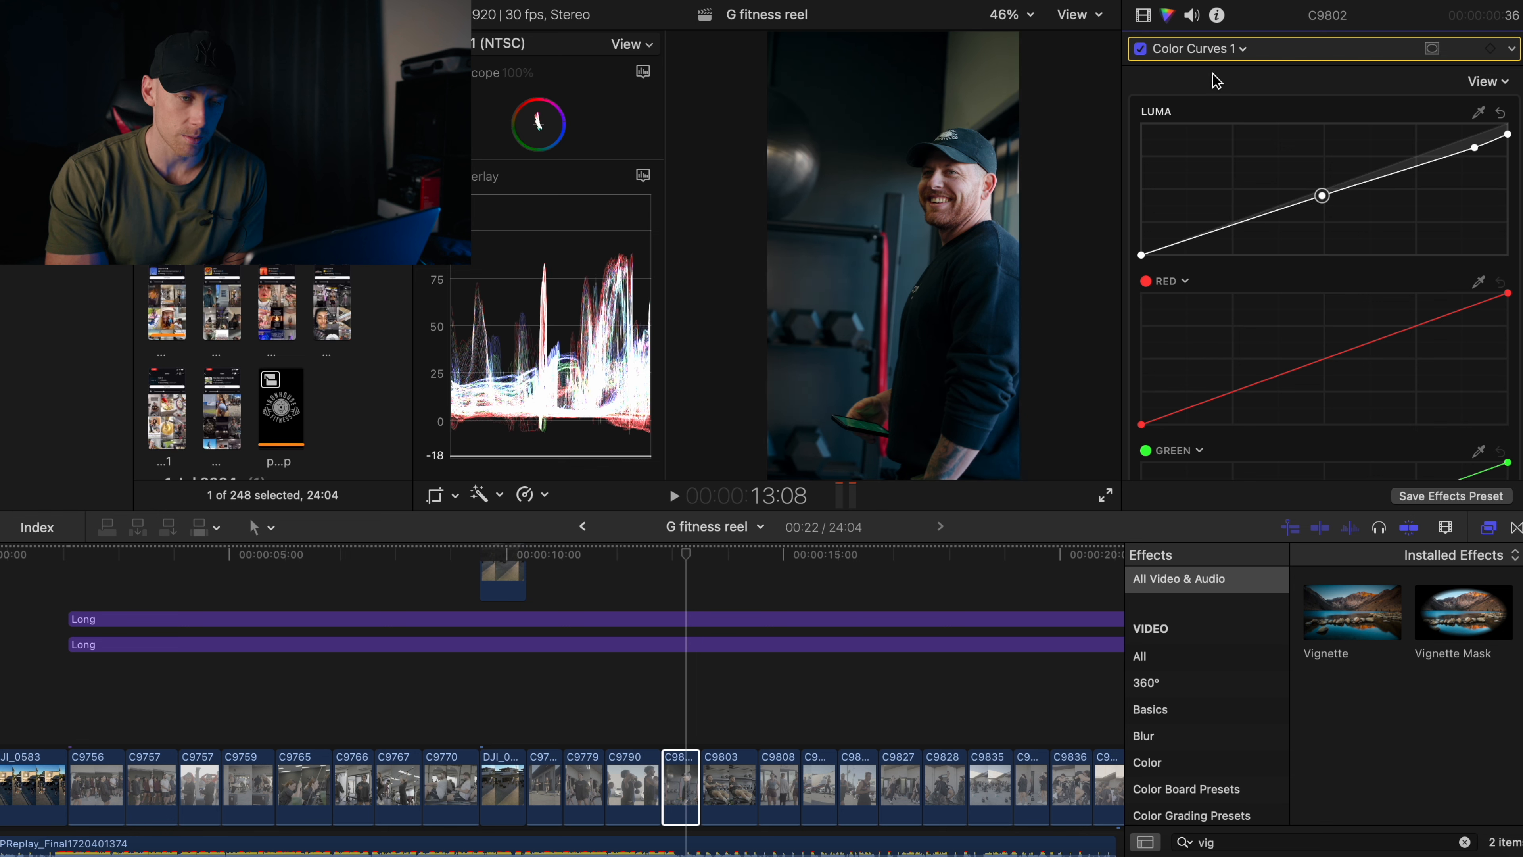
pyautogui.click(1140, 49)
pyautogui.click(1140, 49)
pyautogui.click(1140, 49)
pyautogui.click(1140, 49)
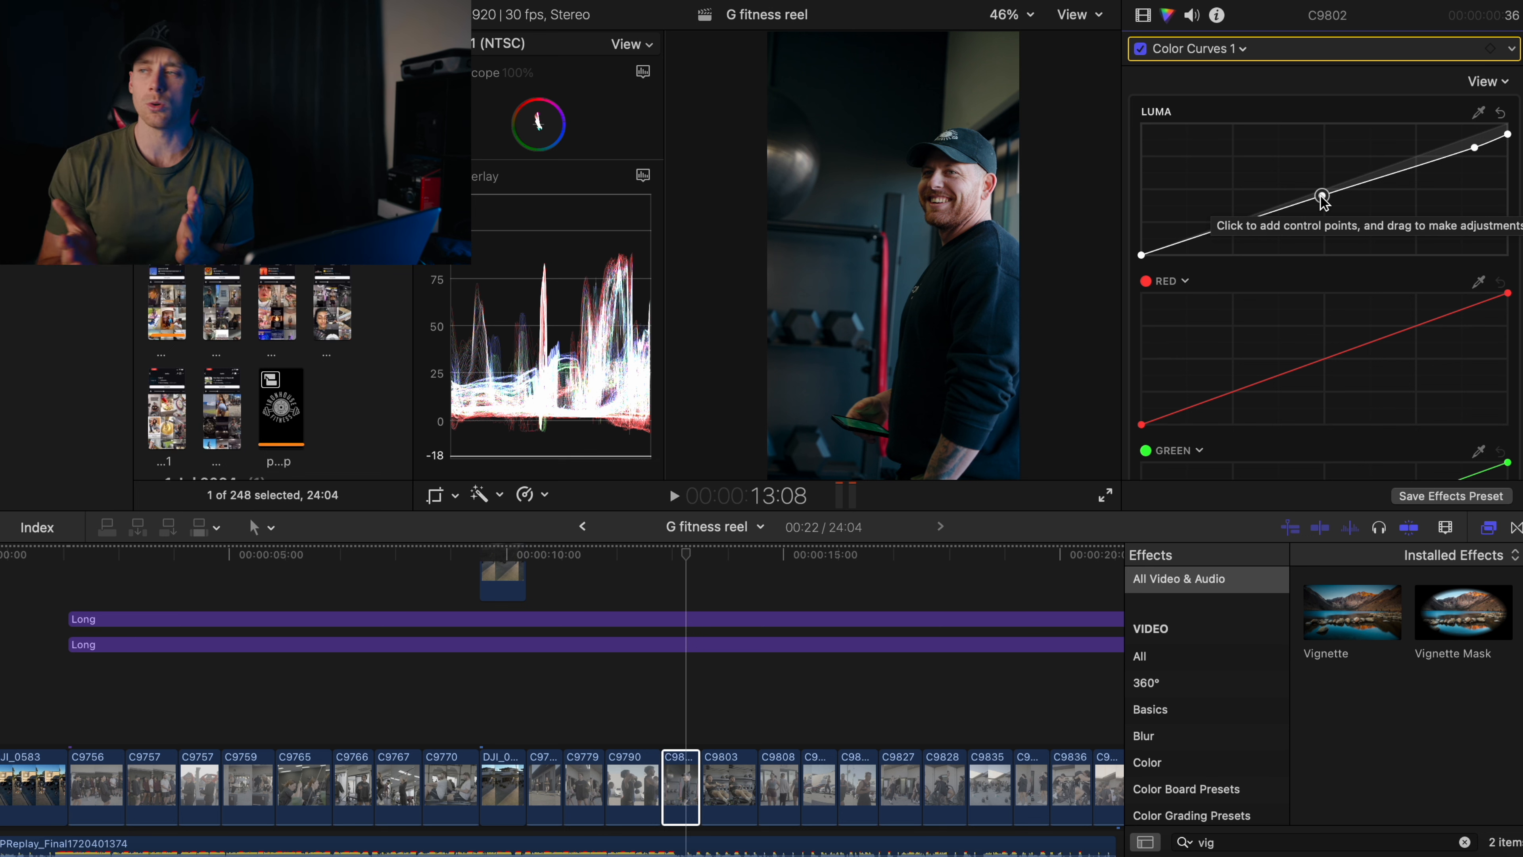
# Fine-tune the highlight and midtone points of C9802's luma curve, lifting the midtones slightly, and compare the correction off and on.
pyautogui.click(1474, 150)
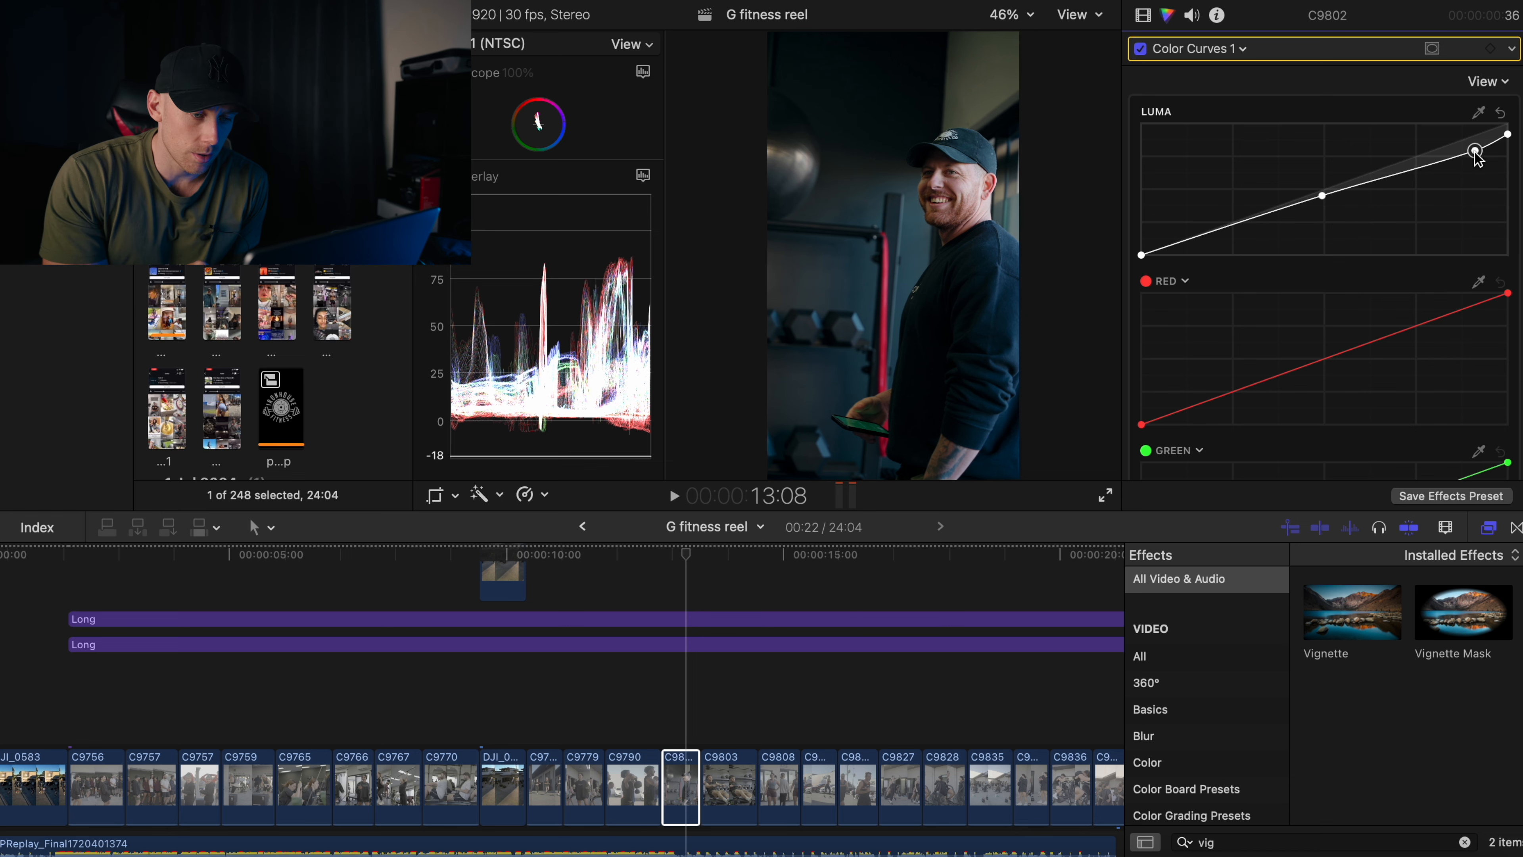
pyautogui.moveTo(1324, 197); pyautogui.dragTo(1324, 200)
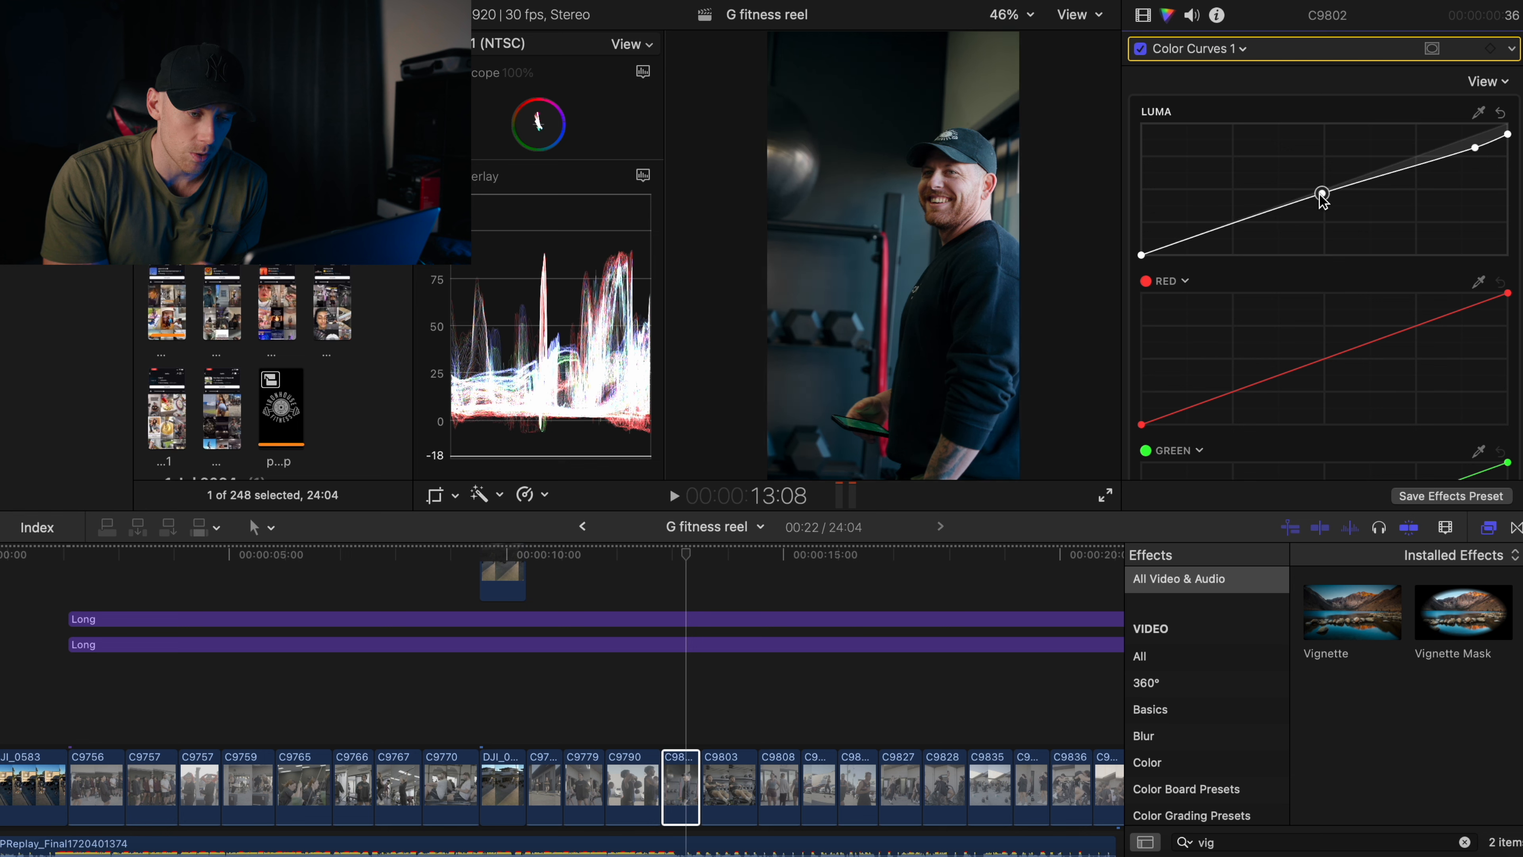
pyautogui.click(1140, 49)
pyautogui.click(1140, 49)
pyautogui.click(1140, 50)
pyautogui.click(1140, 49)
# Move the playhead to 14:02 on clip C9803.
pyautogui.scroll(-3, 1319, 240)
pyautogui.click(732, 554)
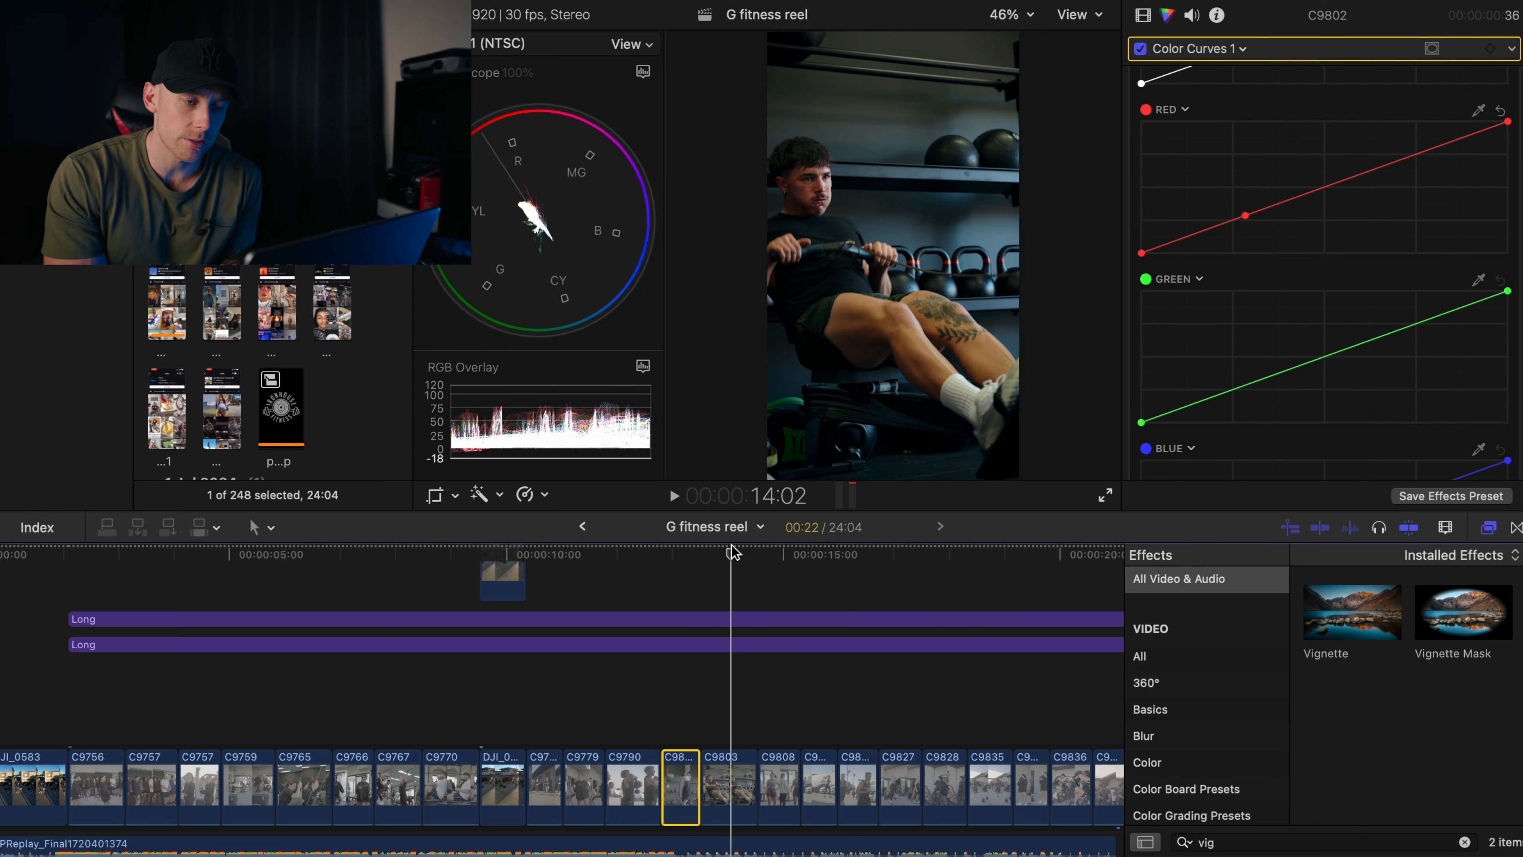
# Add a Color Curves correction to clip C9803.
pyautogui.click(738, 787)
pyautogui.click(1196, 48)
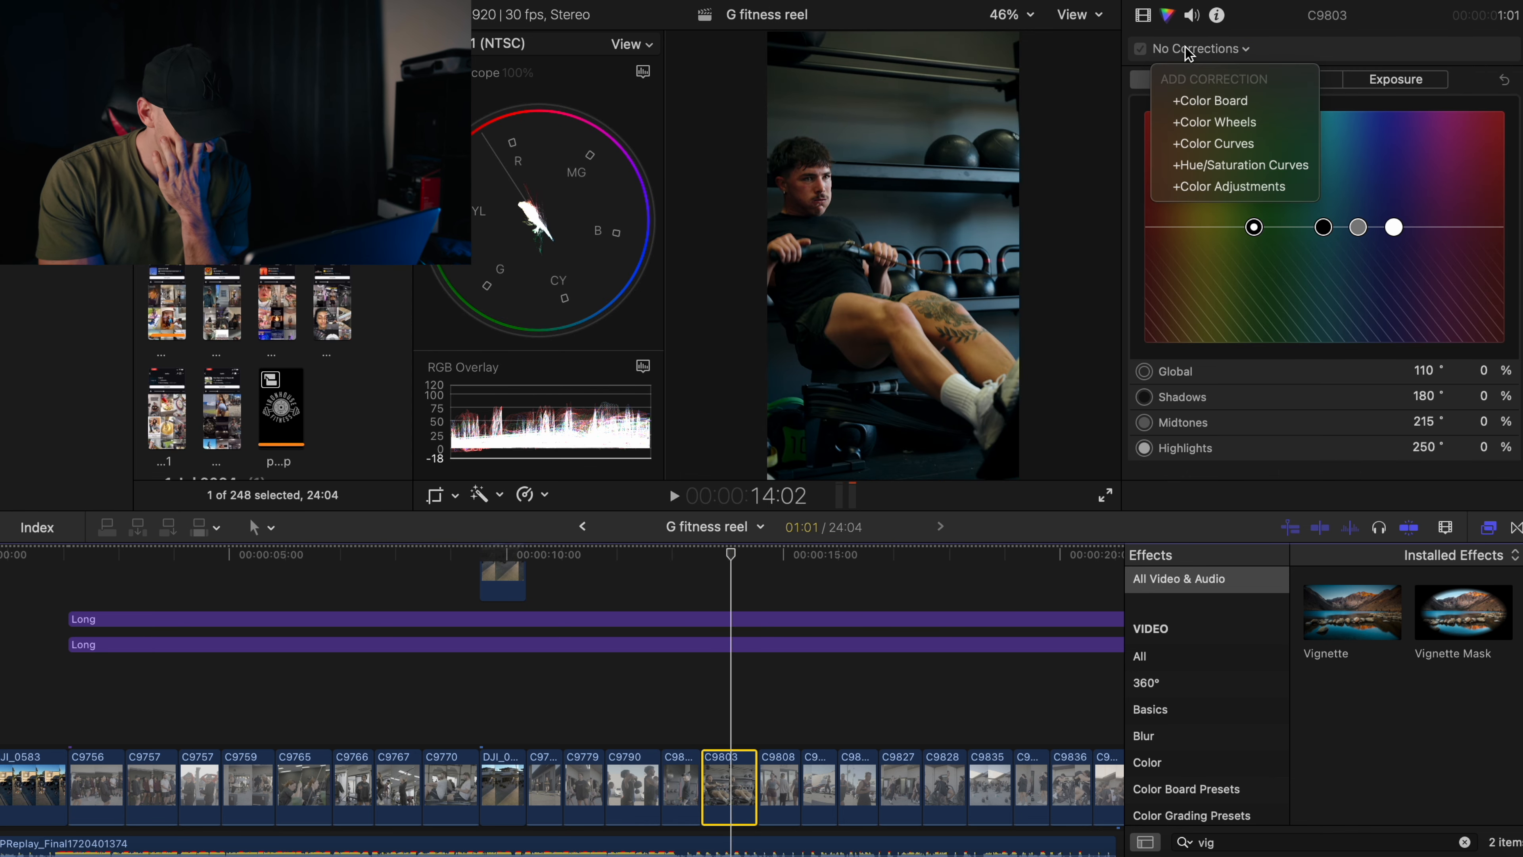
pyautogui.click(1256, 143)
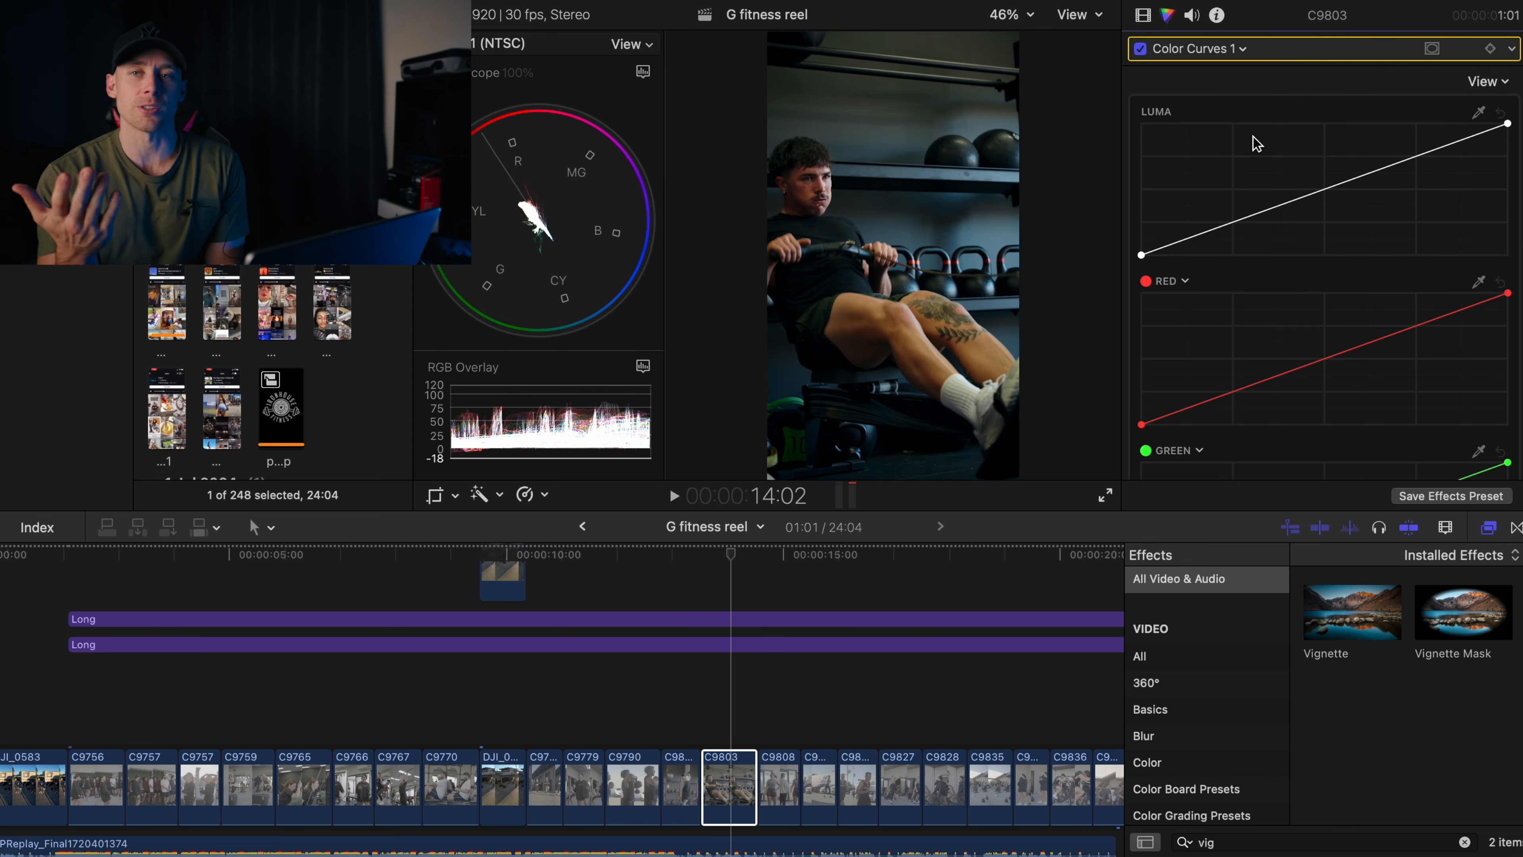
# Add a control point to the blue curve of clip C9803 and fine-tune it slightly above the middle of the range.
pyautogui.scroll(-5, 1316, 272)
pyautogui.scroll(-4, 1317, 279)
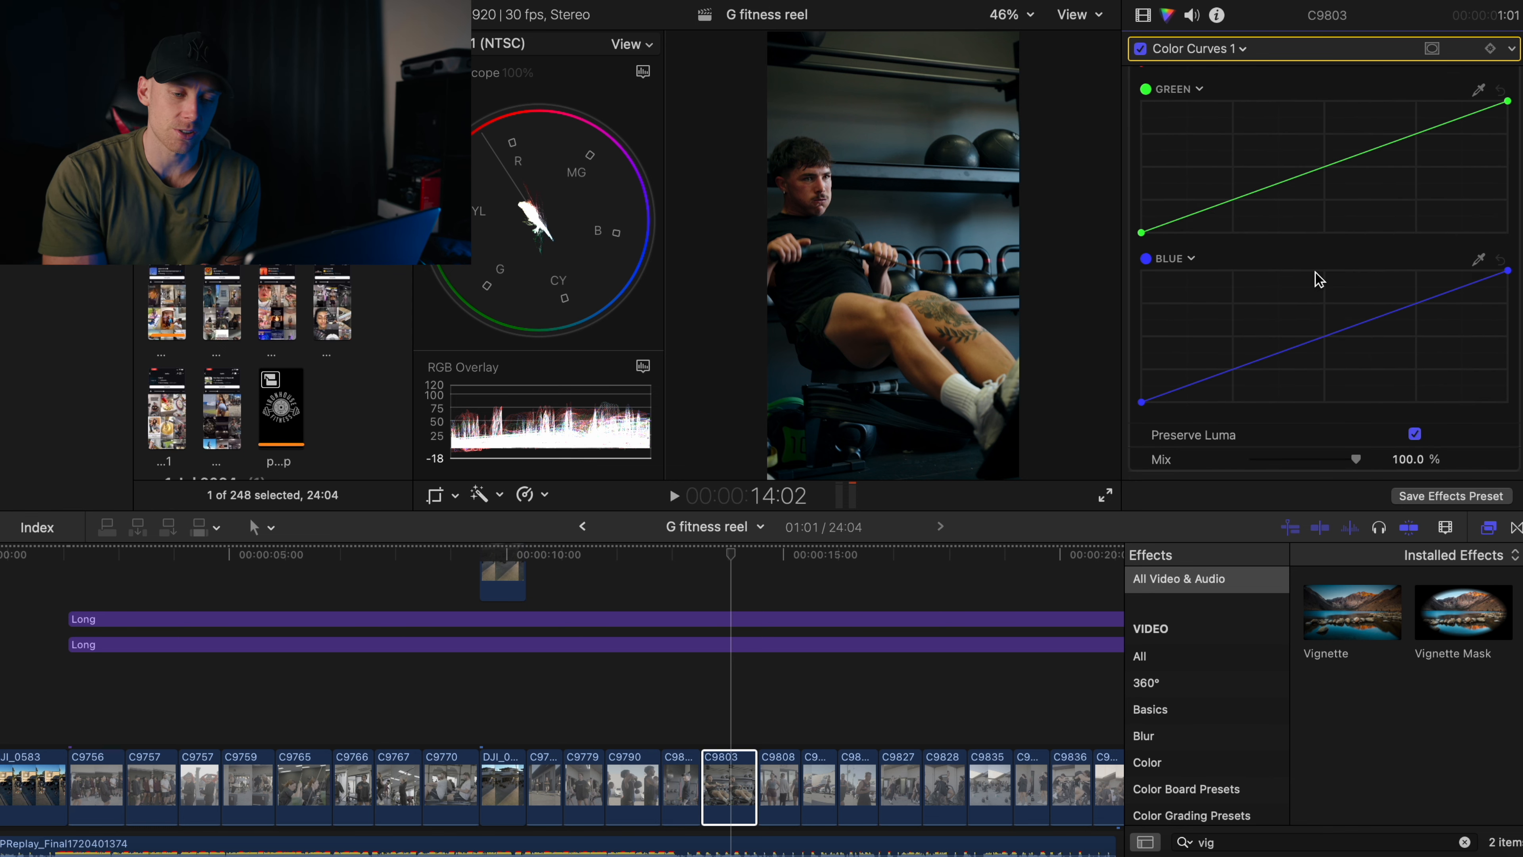
pyautogui.click(1262, 362)
pyautogui.moveTo(1264, 364); pyautogui.dragTo(1356, 320)
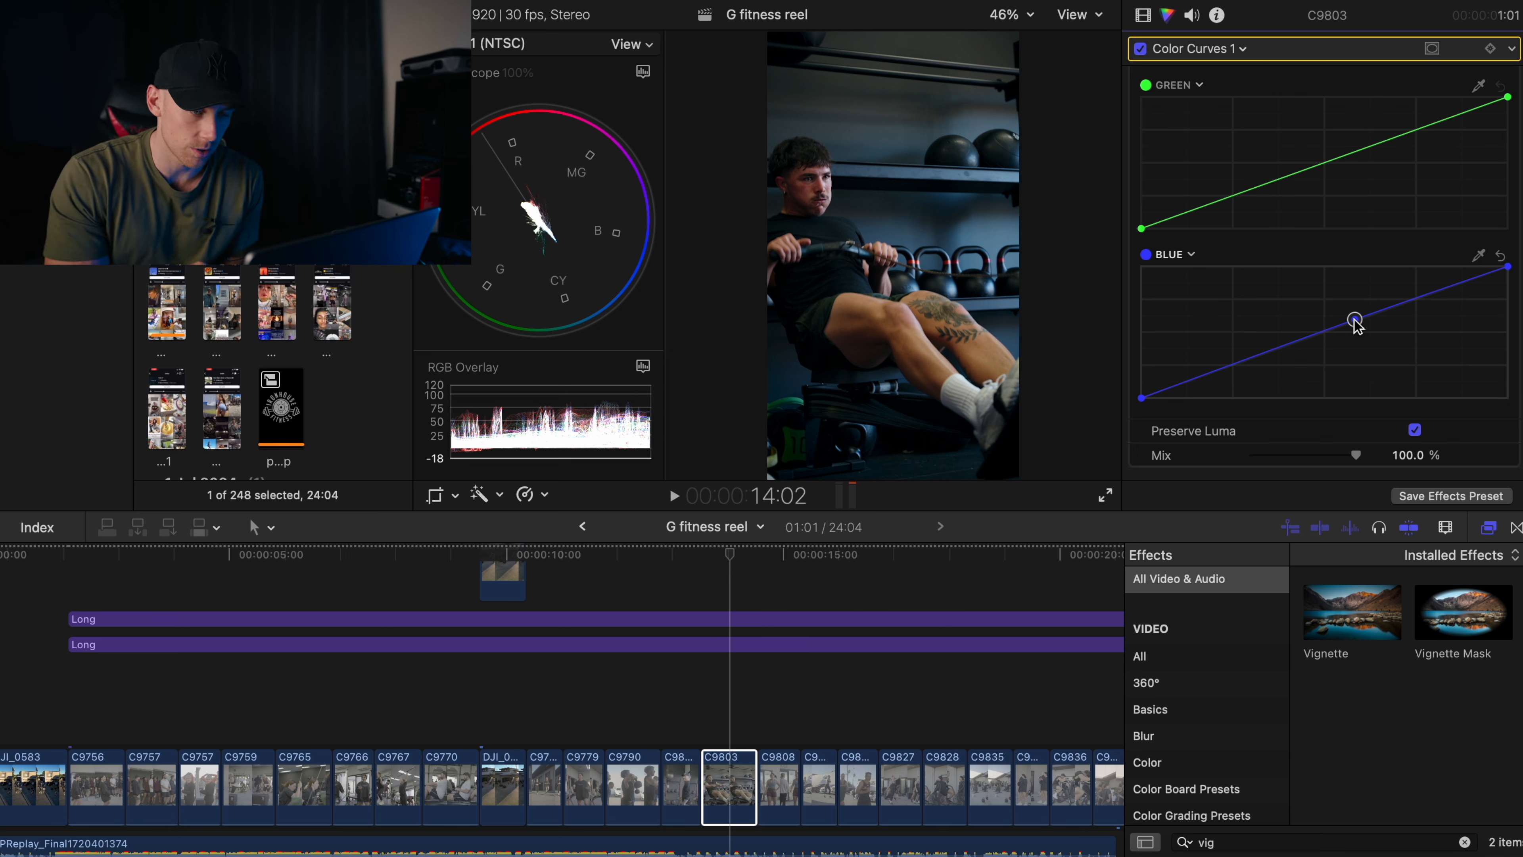
pyautogui.click(1356, 320)
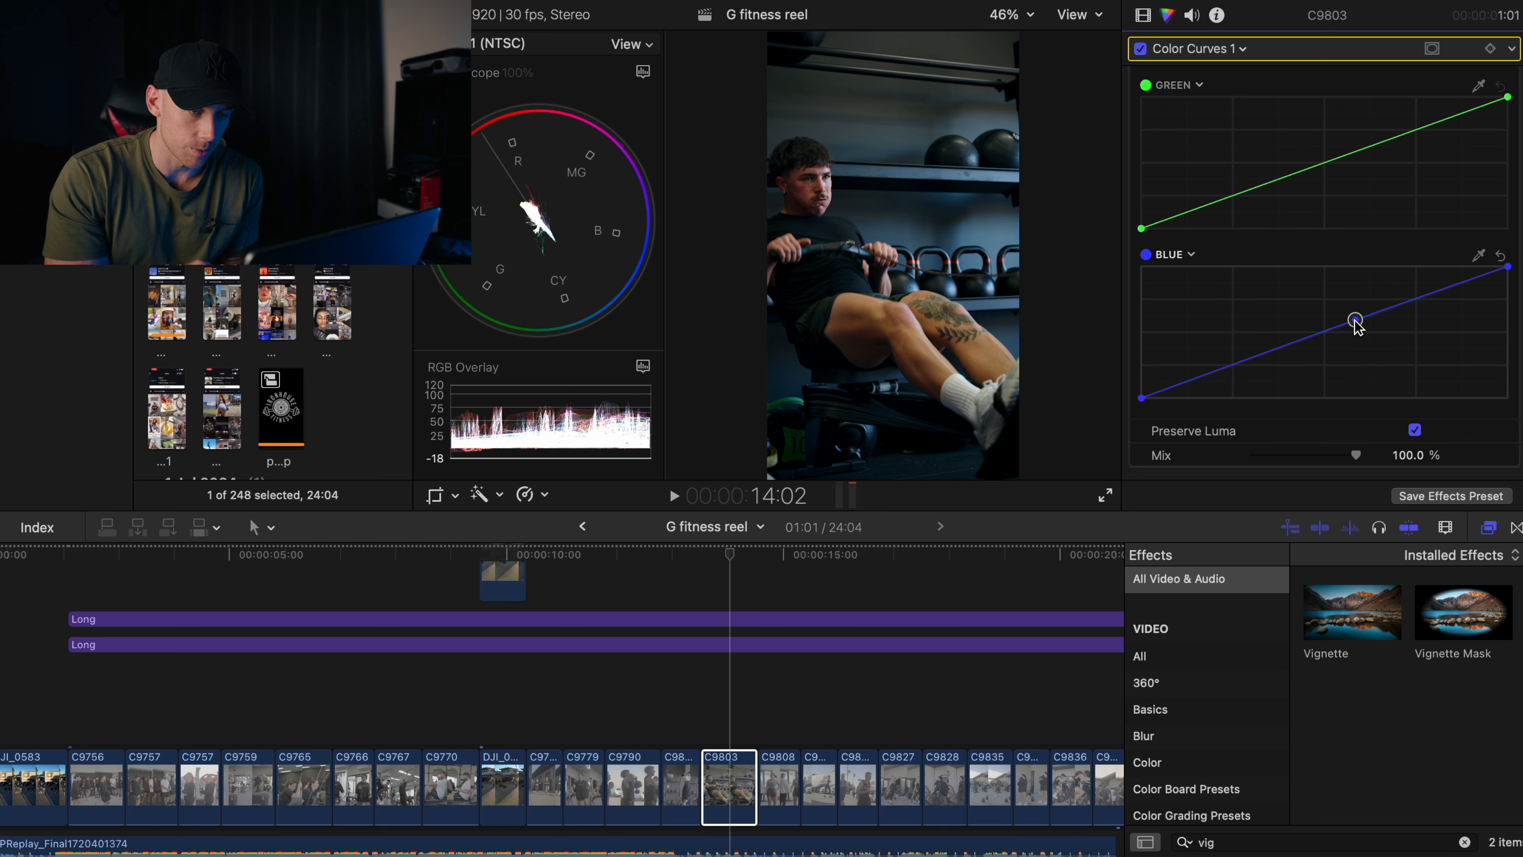
pyautogui.scroll(2, 1286, 234)
pyautogui.click(1325, 213)
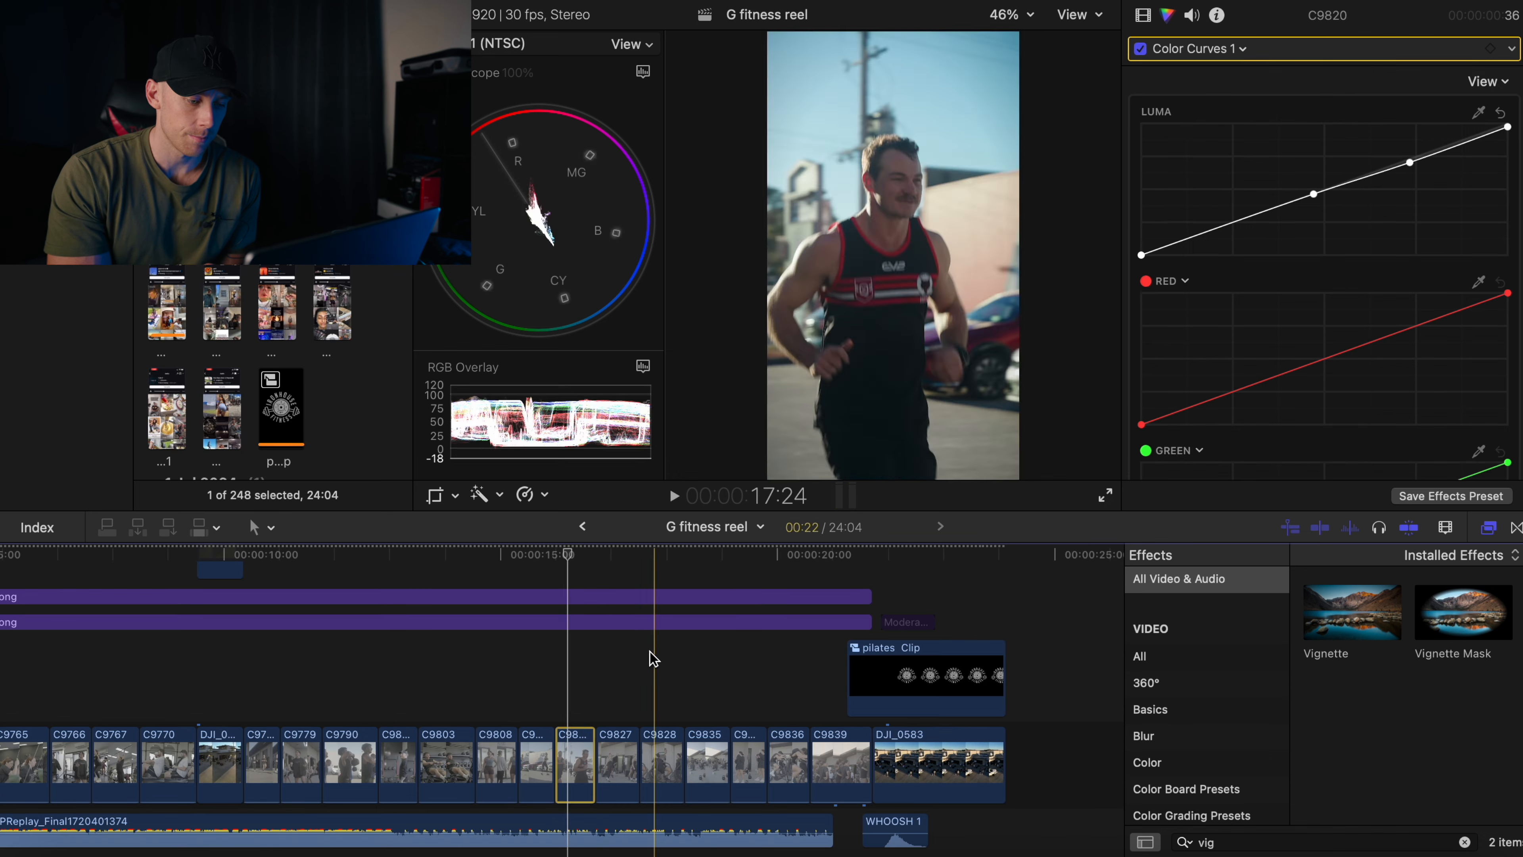
# Play back the later clips and the section around 8:15 to 8:29 to review the corrected grade across the reel.
pyautogui.press('space')
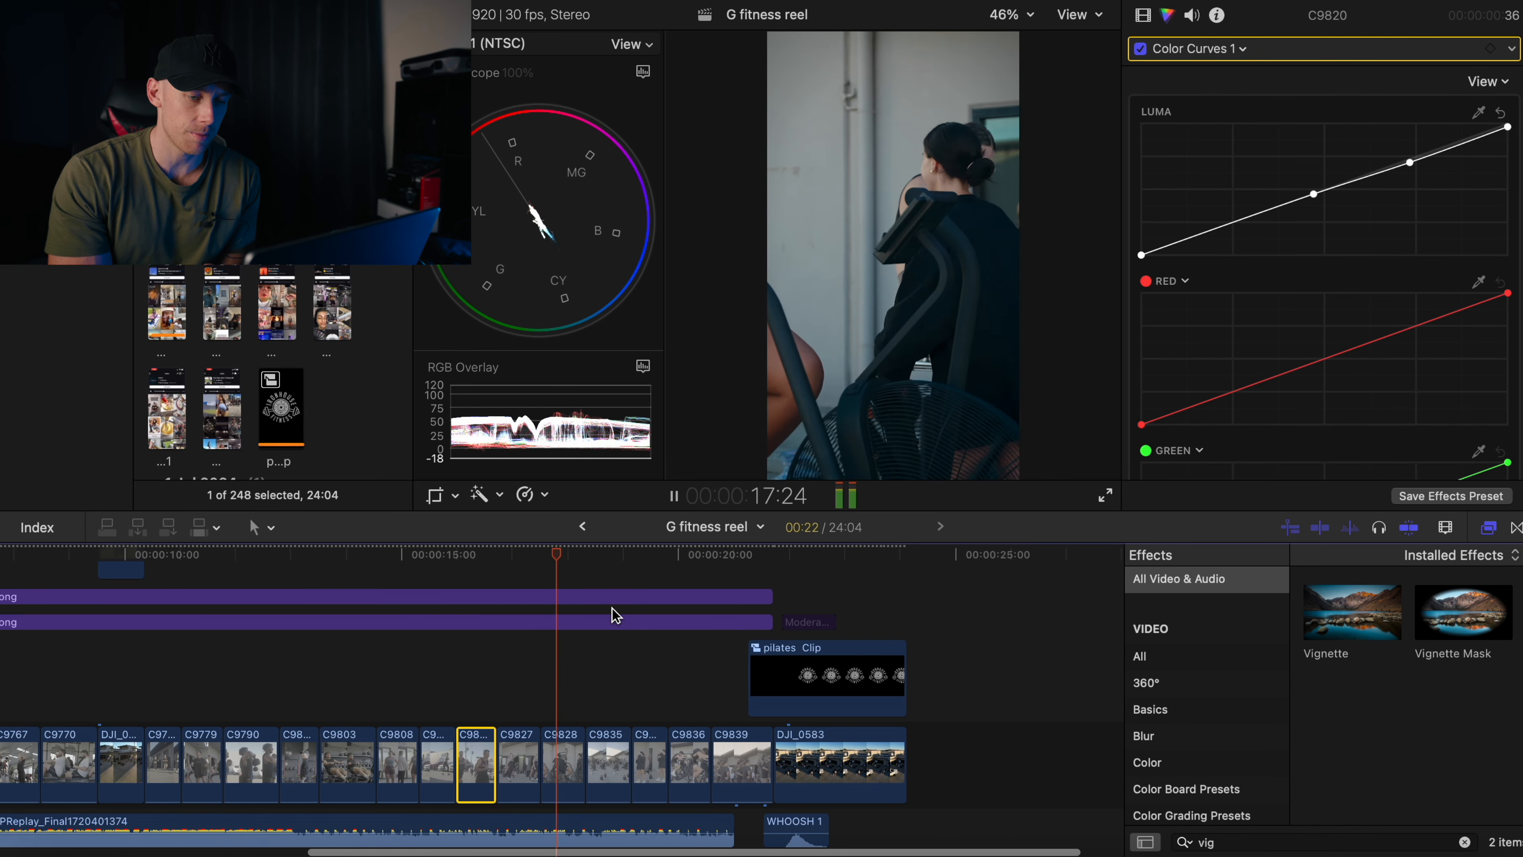
pyautogui.press('space')
pyautogui.hscroll(-5, 102, 585)
pyautogui.press('space')
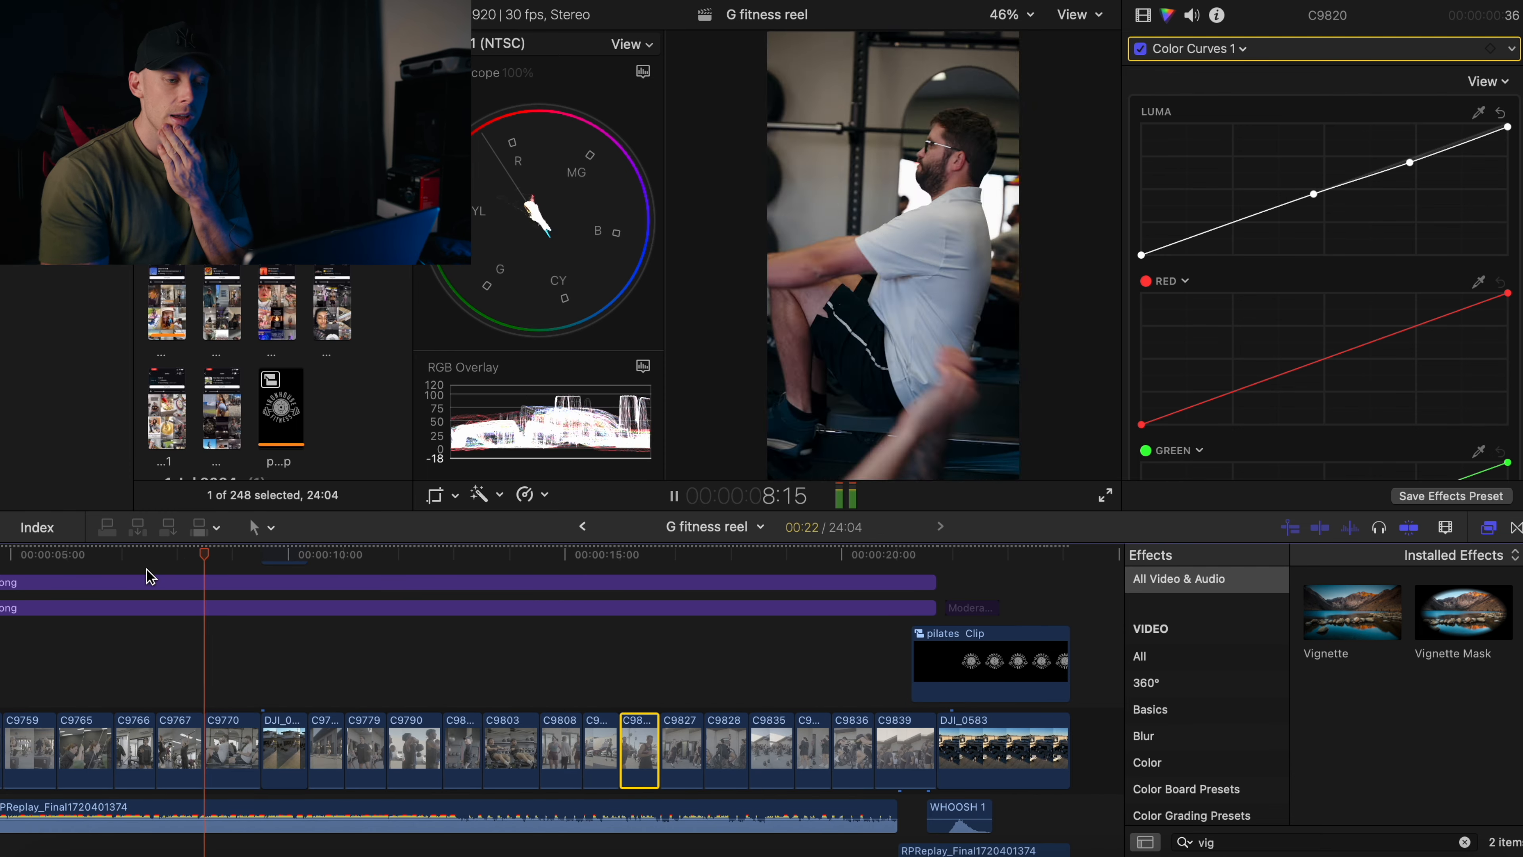
pyautogui.press('space')
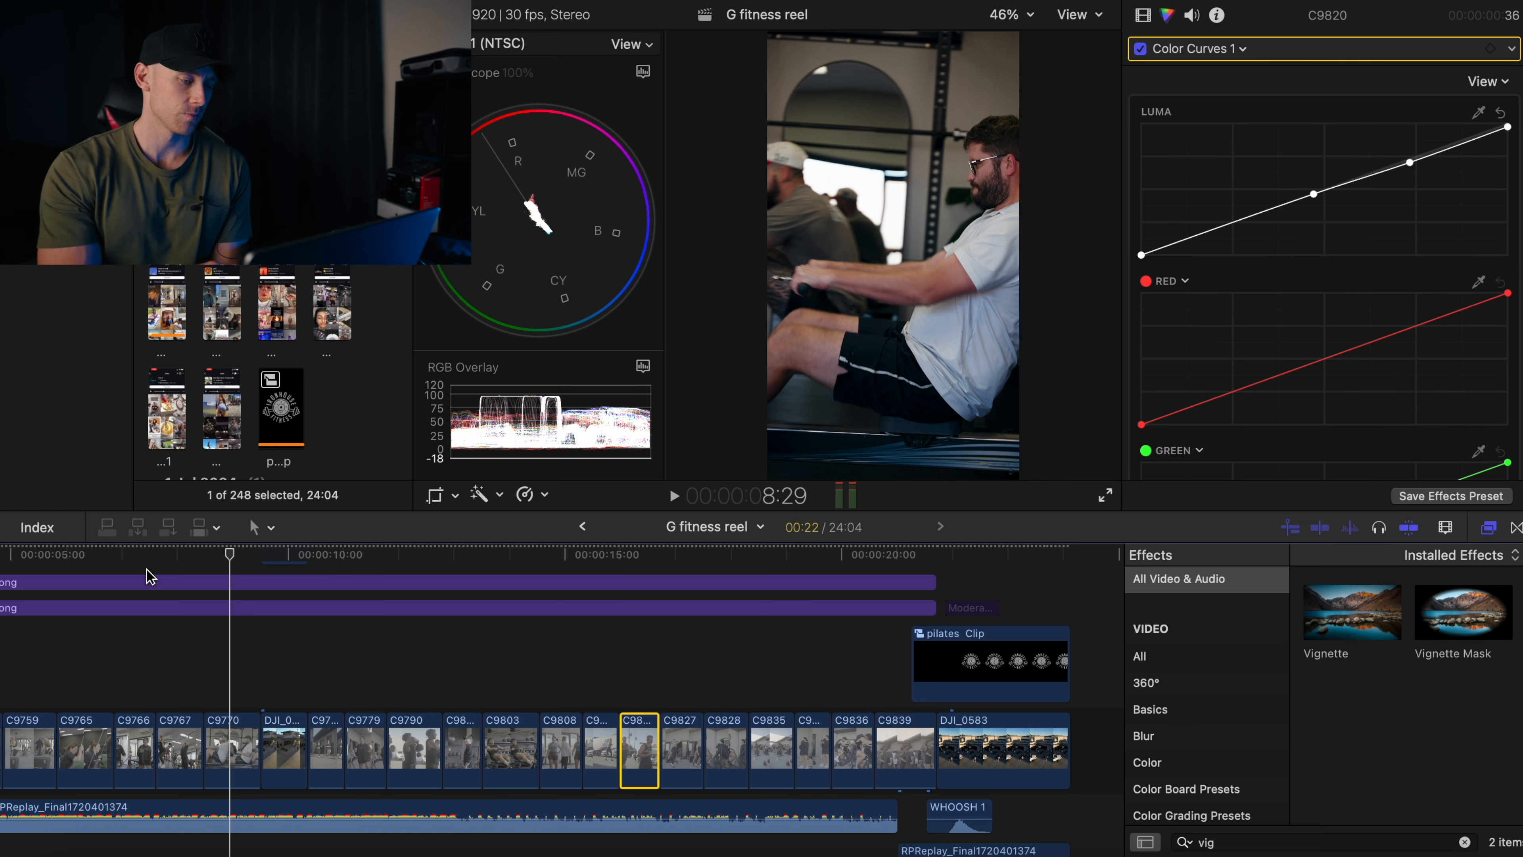
pyautogui.hscroll(-5, 146, 569)
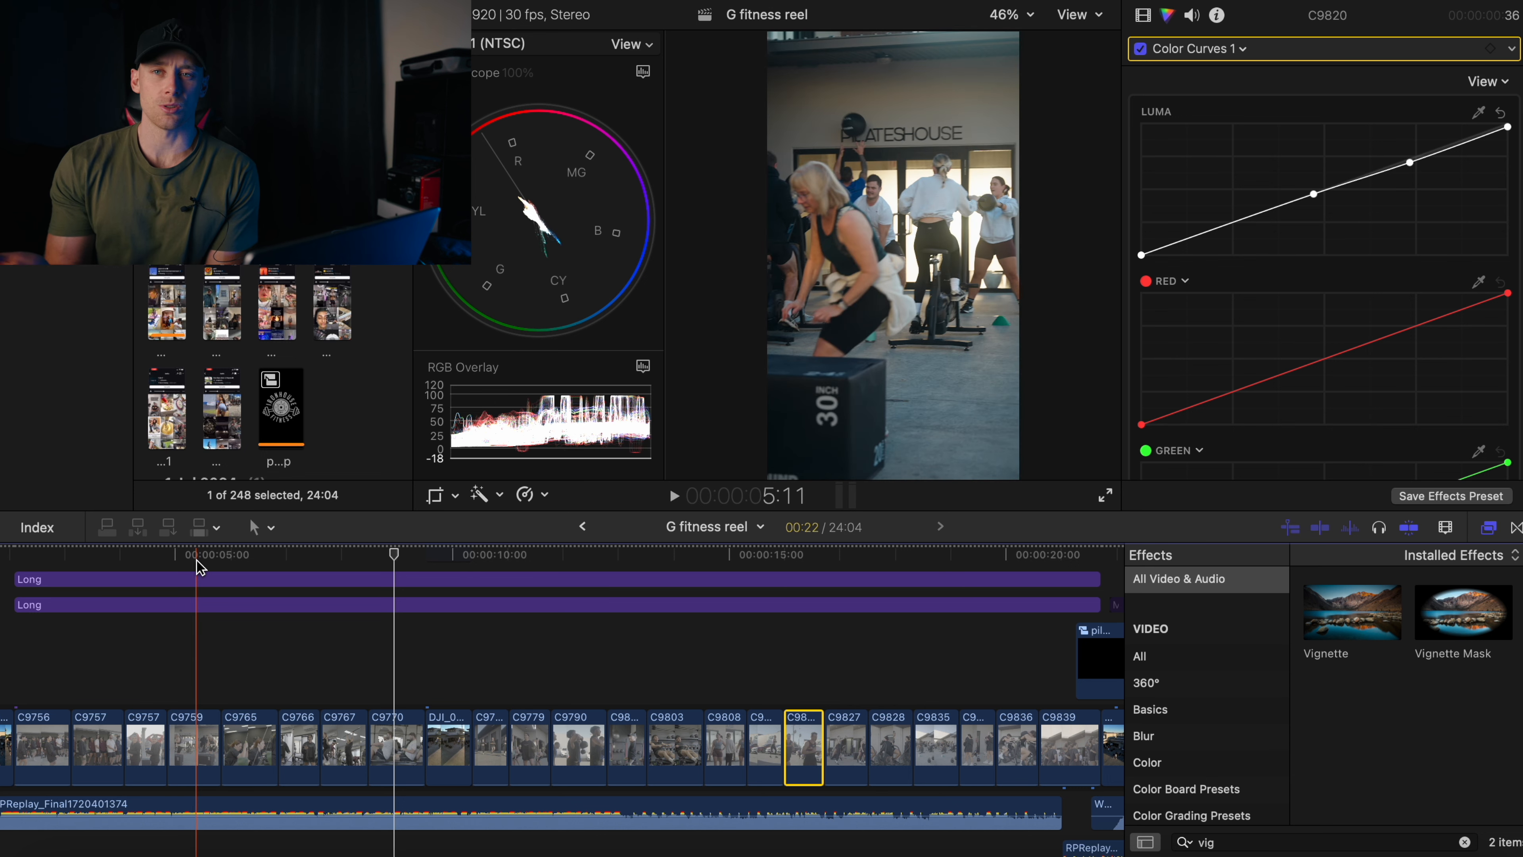